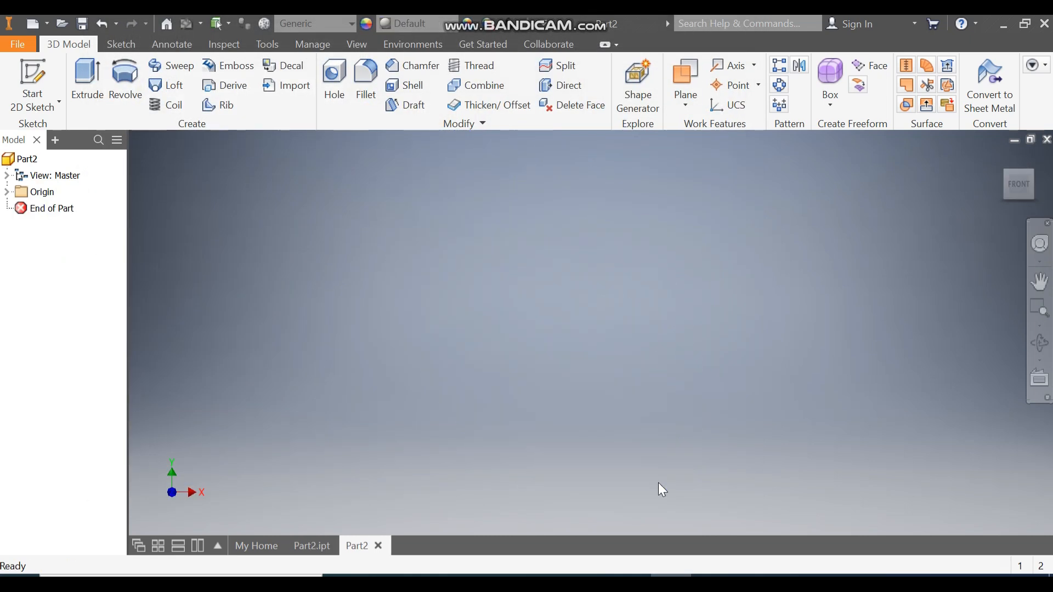
- Start a sketch on the XY plane and draw a vertical line about 48 mm up from the origin
{"action": "left_click", "coordinate": [23, 75]}
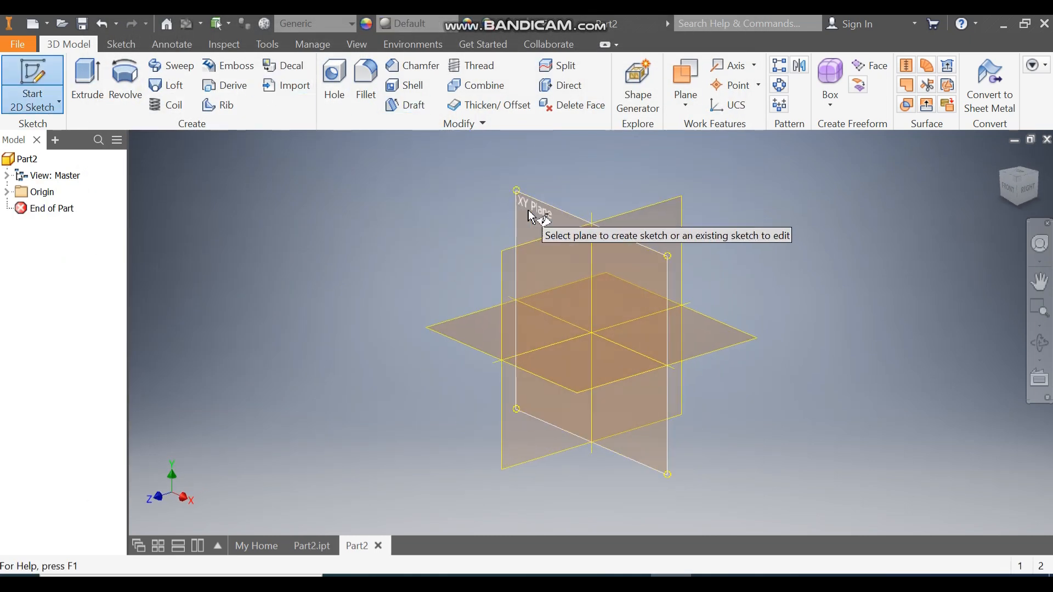
{"action": "left_click", "coordinate": [528, 213]}
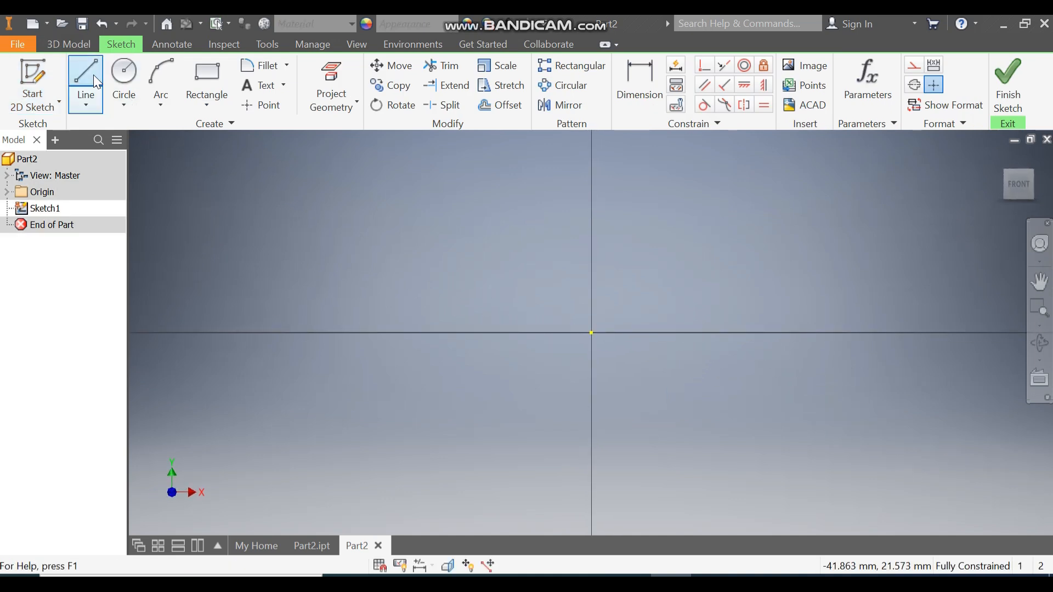
{"action": "left_click", "coordinate": [100, 80]}
{"action": "left_click", "coordinate": [591, 333]}
{"action": "scroll", "coordinate": [670, 245], "scroll_direction": "up", "scroll_amount": 3}
{"action": "middle_click_drag", "start_coordinate": [669, 248], "coordinate": [536, 465]}
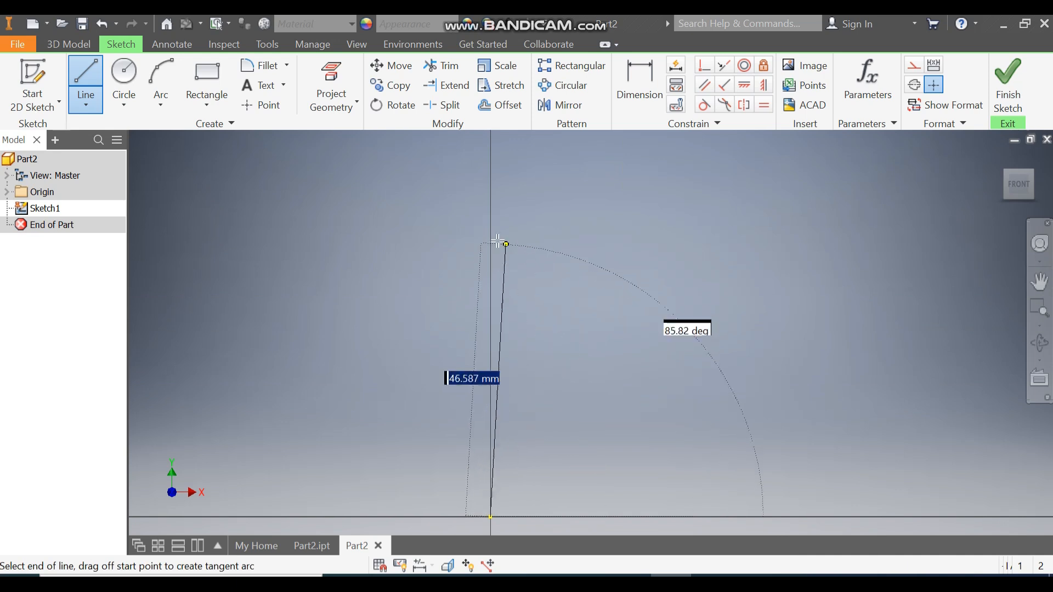
{"action": "left_click", "coordinate": [491, 237]}
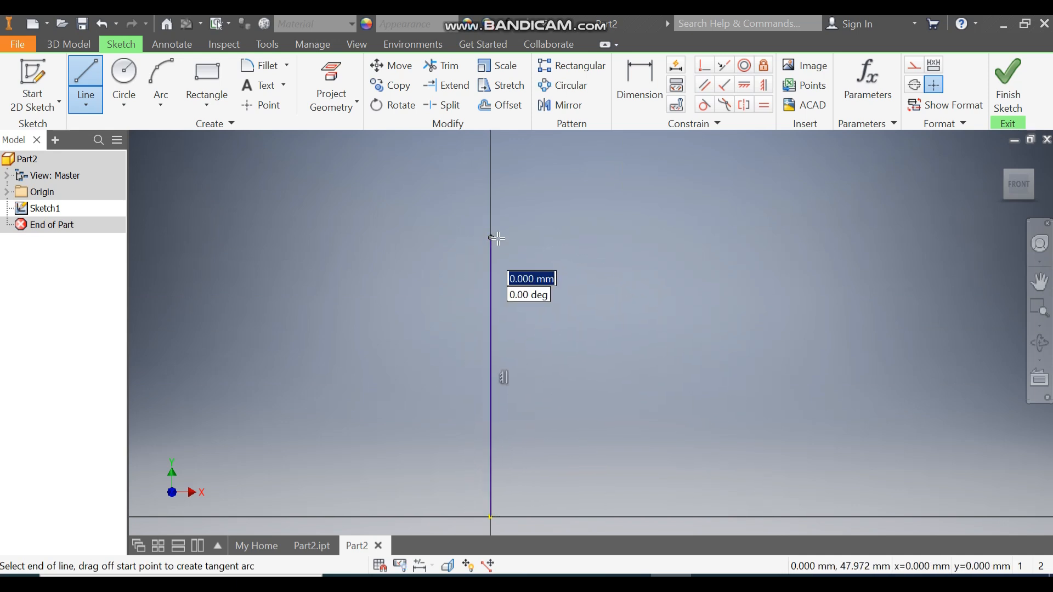
{"action": "scroll", "coordinate": [501, 240], "scroll_direction": "up", "scroll_amount": 3}
{"action": "middle_click_drag", "start_coordinate": [514, 243], "coordinate": [484, 315]}
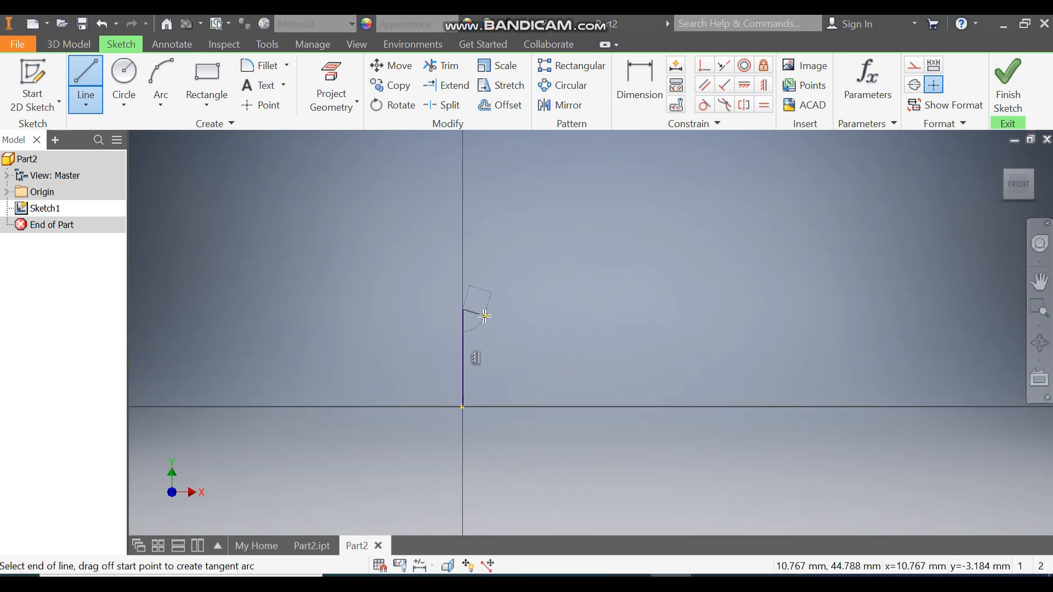
{"action": "key", "text": "Escape"}
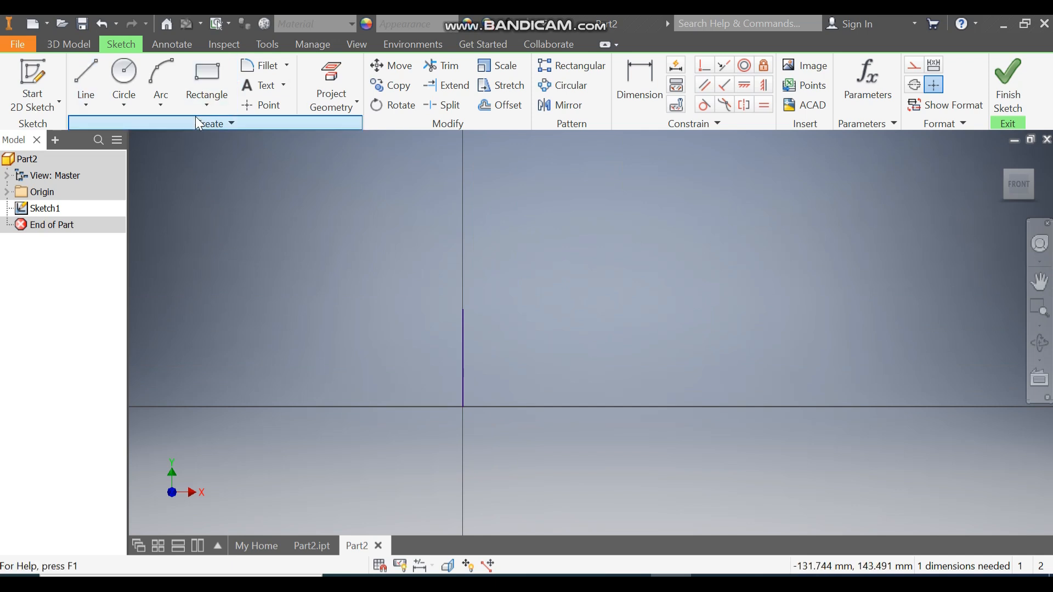
- Draw a three-point arc from the vertical line's upper end, bulging upward and ending about 33 mm to its right
{"action": "left_click", "coordinate": [162, 106]}
{"action": "left_click", "coordinate": [216, 137]}
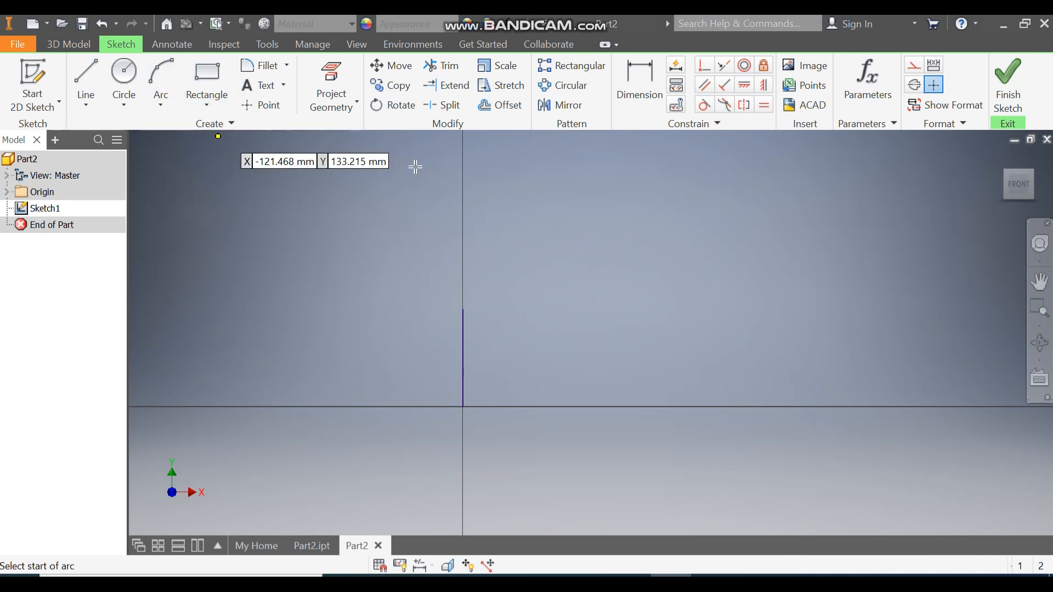
{"action": "left_click", "coordinate": [463, 309]}
{"action": "left_click", "coordinate": [529, 276]}
{"action": "left_click", "coordinate": [493, 286]}
{"action": "scroll", "coordinate": [493, 327], "scroll_direction": "up", "scroll_amount": 3}
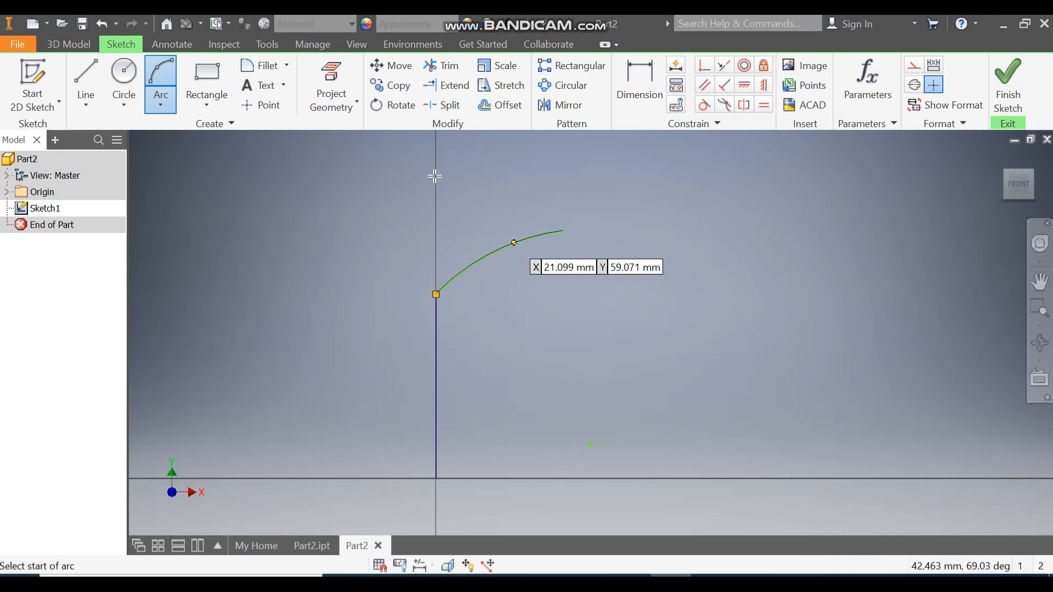
- Draw a slanted line about 39 mm long, rising at about 22° to the right from the arc's free end
{"action": "left_click", "coordinate": [86, 78]}
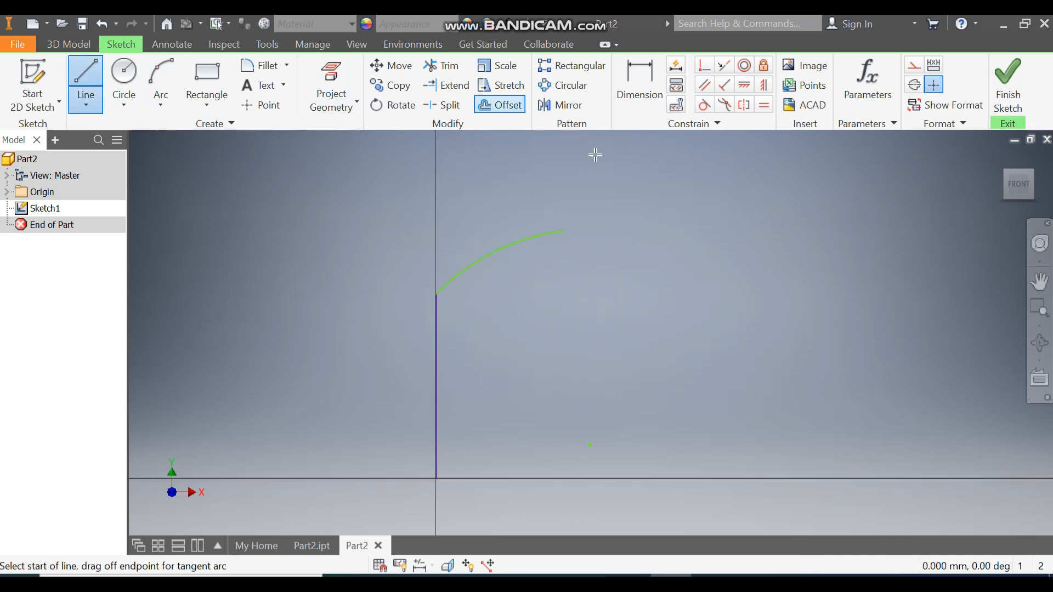
{"action": "left_click", "coordinate": [564, 230]}
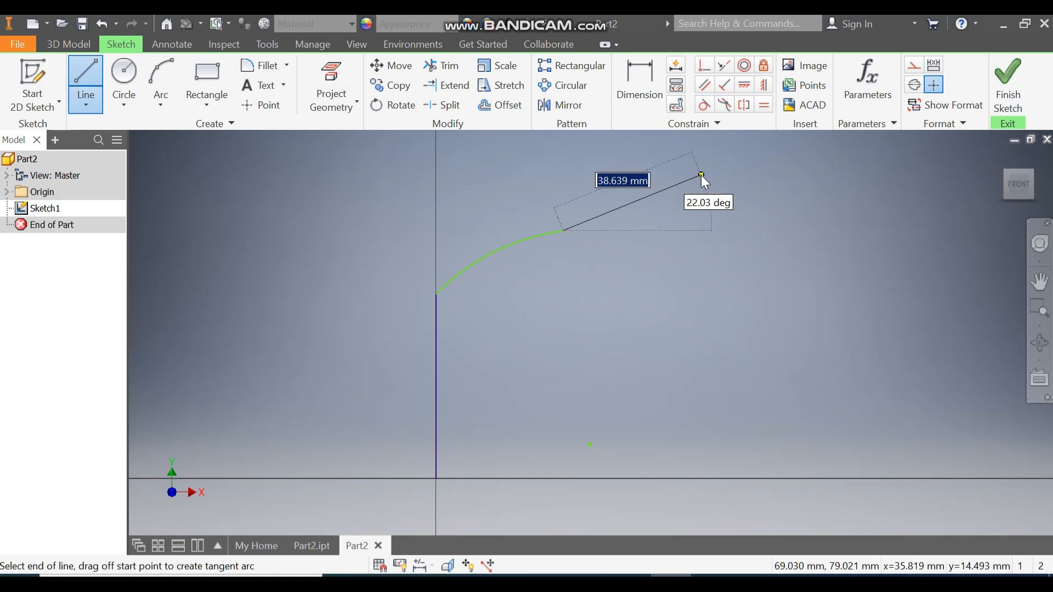
{"action": "left_click", "coordinate": [700, 175]}
{"action": "key", "text": "Escape"}
{"action": "key", "text": "Escape"}
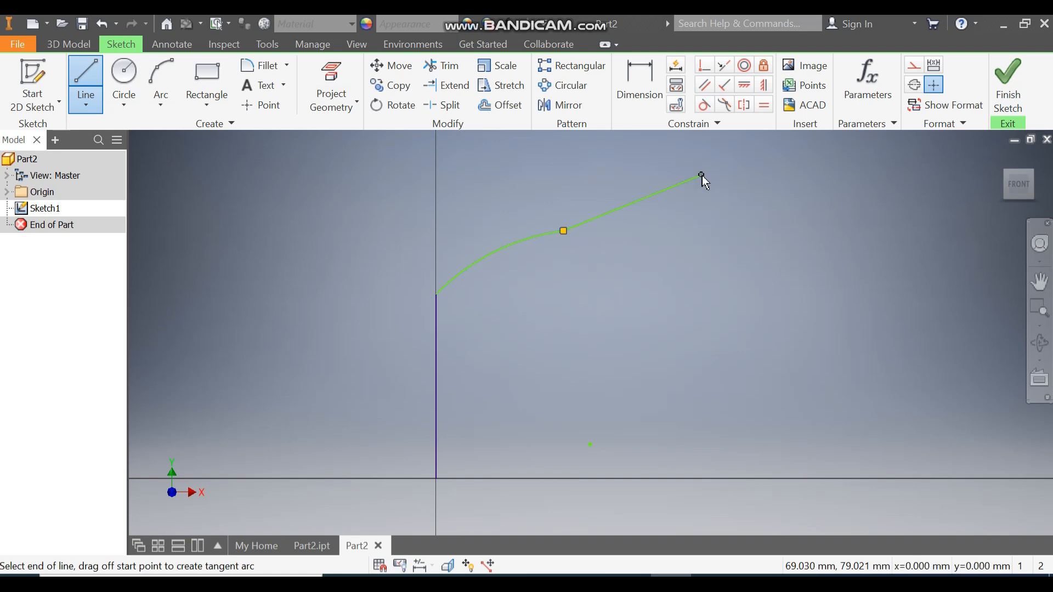
- Dimension the arc's radius as 75 mm
{"action": "left_click", "coordinate": [640, 86]}
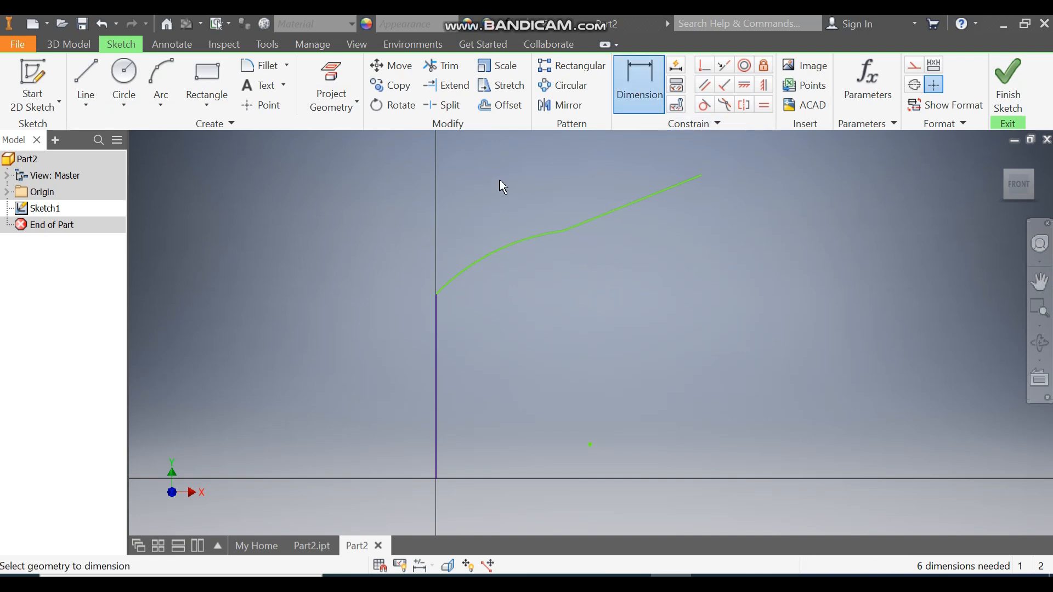
{"action": "left_click", "coordinate": [495, 249]}
{"action": "left_click", "coordinate": [466, 213]}
{"action": "type", "text": "75"}
{"action": "key", "text": "Return"}
- Dimension the vertical line's length from the origin as 200 mm
{"action": "scroll", "coordinate": [479, 215], "scroll_direction": "down", "scroll_amount": 2}
{"action": "left_click", "coordinate": [506, 269]}
{"action": "left_click", "coordinate": [465, 285]}
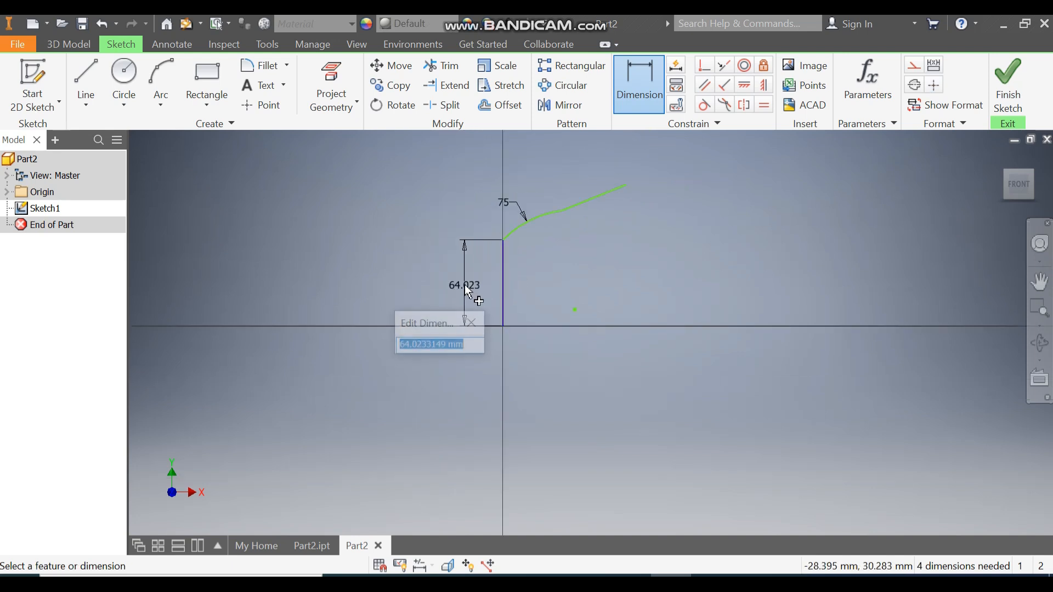
{"action": "type", "text": "200"}
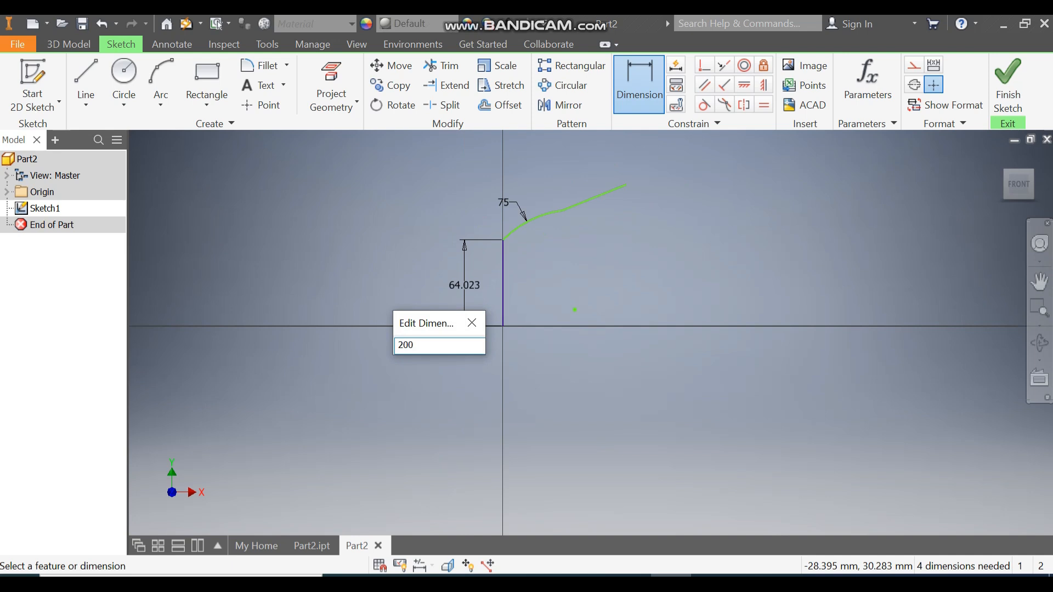
{"action": "key", "text": "Return"}
{"action": "scroll", "coordinate": [465, 284], "scroll_direction": "down", "scroll_amount": 3}
{"action": "scroll", "coordinate": [500, 199], "scroll_direction": "up", "scroll_amount": 2}
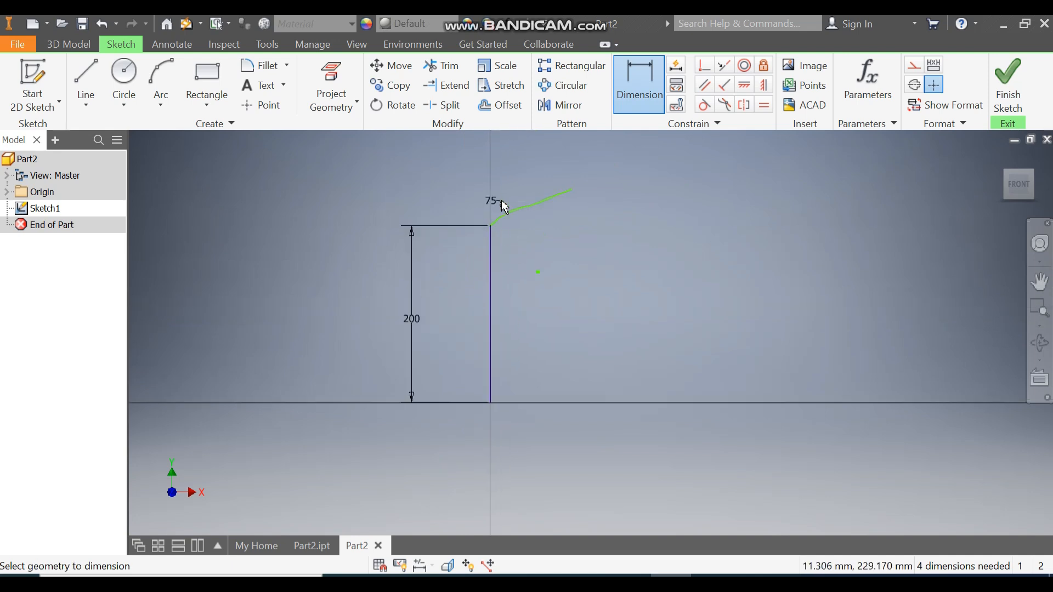
- Dimension the vertical height of the slanted line as 75 mm
{"action": "scroll", "coordinate": [541, 222], "scroll_direction": "up", "scroll_amount": 3}
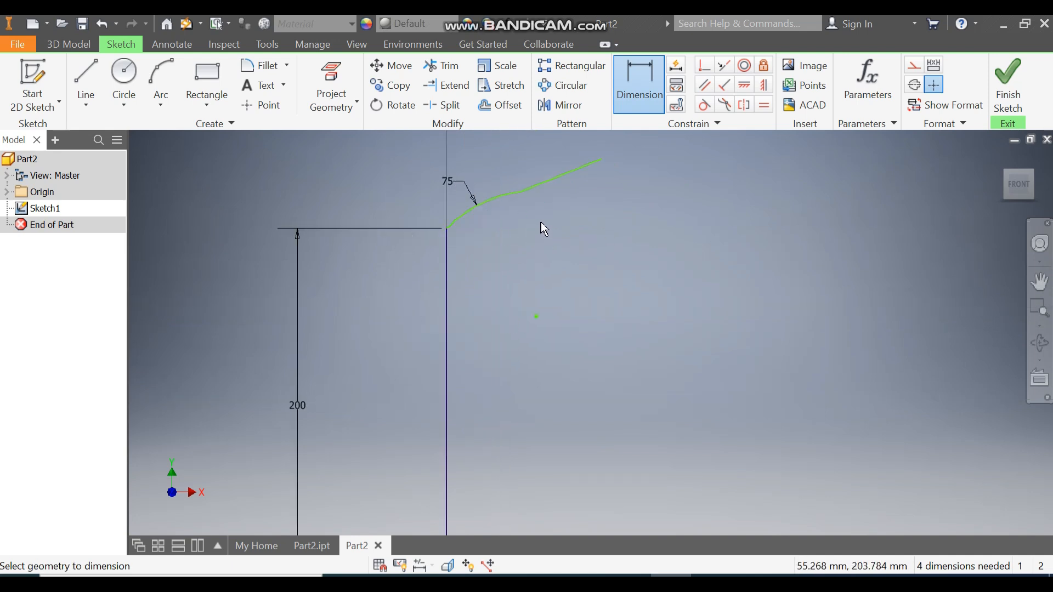
{"action": "left_click", "coordinate": [570, 174]}
{"action": "left_click", "coordinate": [665, 172]}
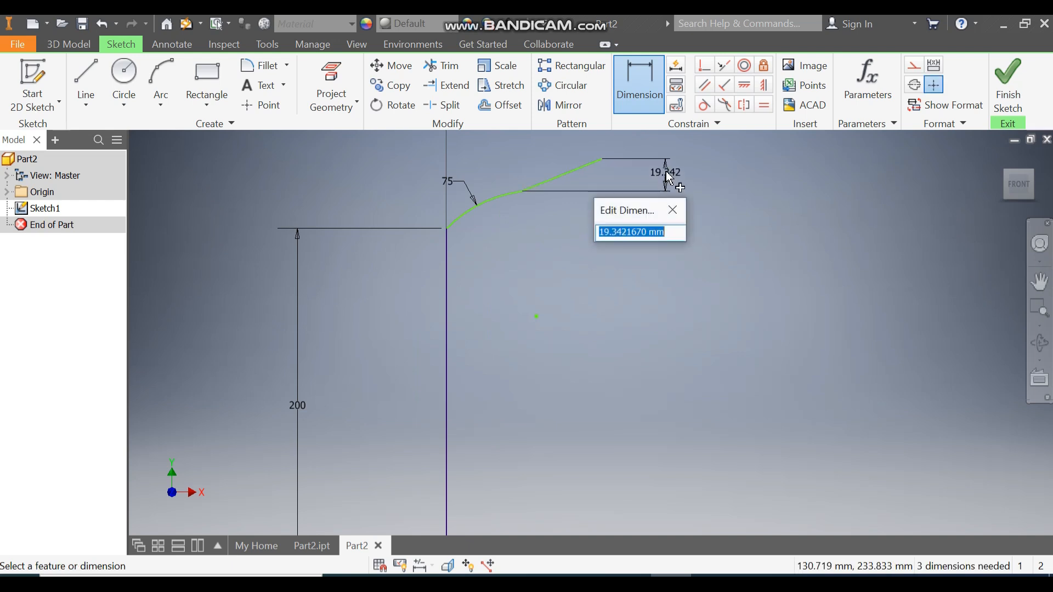
{"action": "type", "text": "75"}
{"action": "key", "text": "Return"}
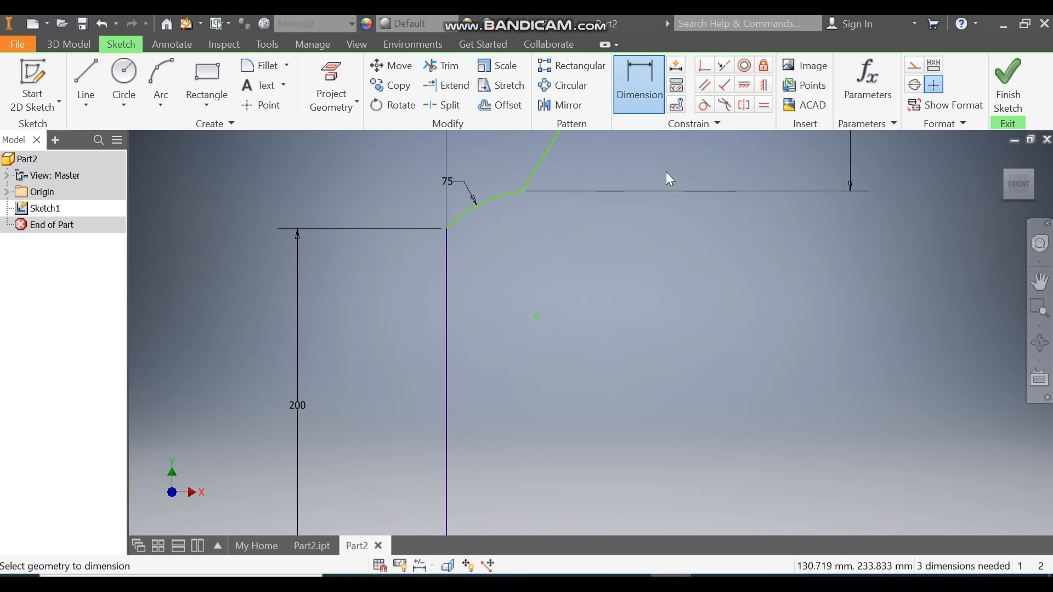
- Dimension the overall height from the origin to the slanted line's upper end as 320 mm
{"action": "scroll", "coordinate": [468, 281], "scroll_direction": "down", "scroll_amount": 5}
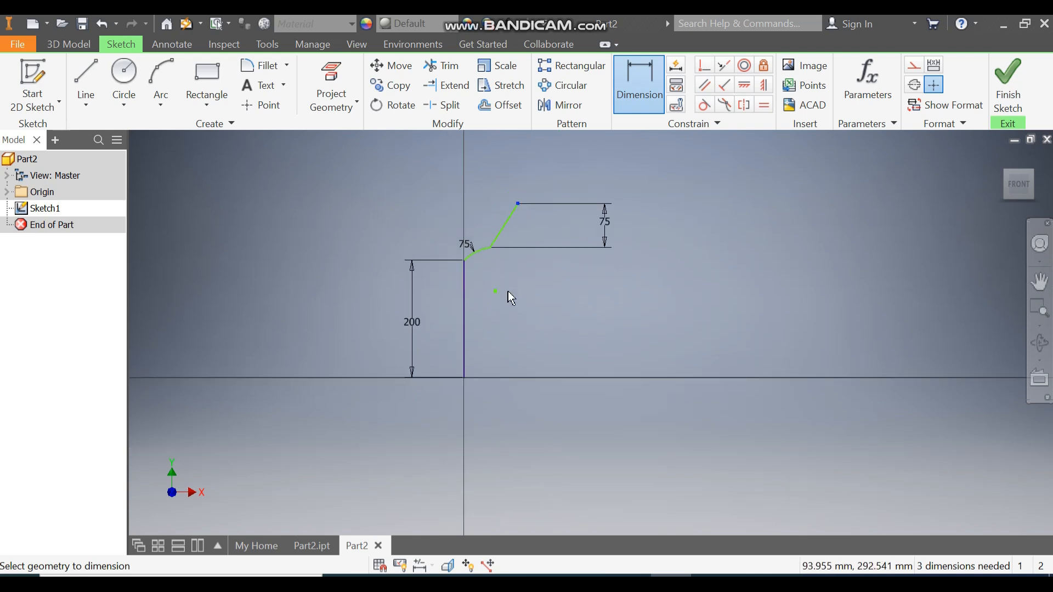
{"action": "left_click", "coordinate": [465, 376]}
{"action": "left_click", "coordinate": [345, 335]}
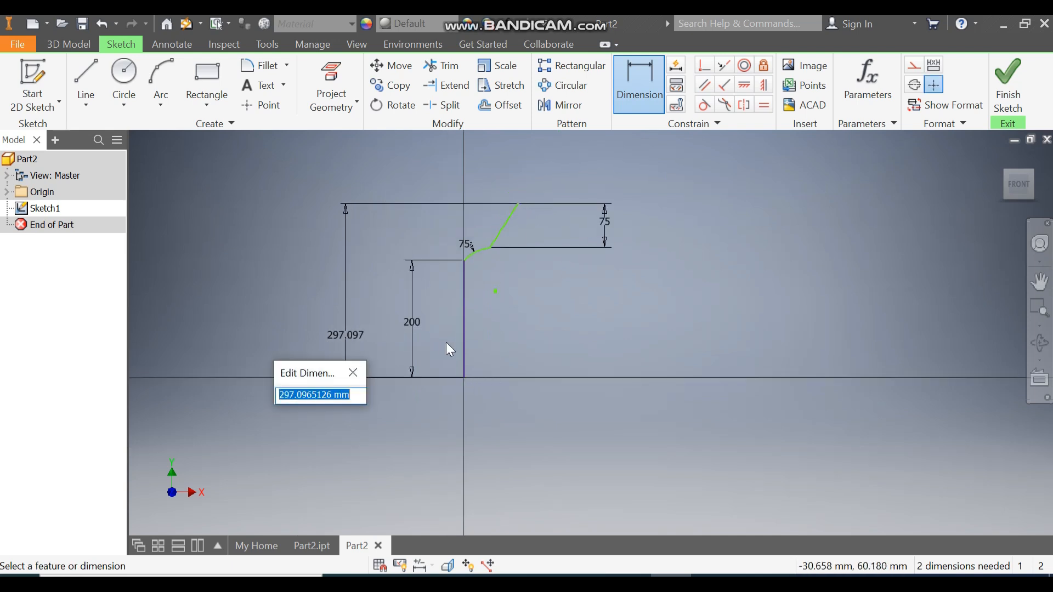
{"action": "type", "text": "320"}
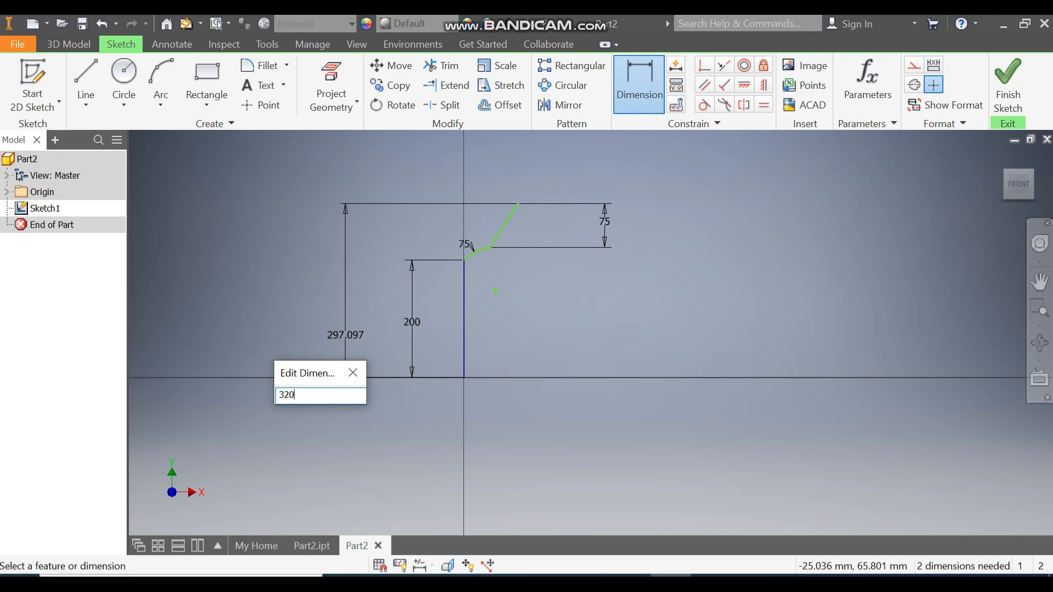
{"action": "key", "text": "Return"}
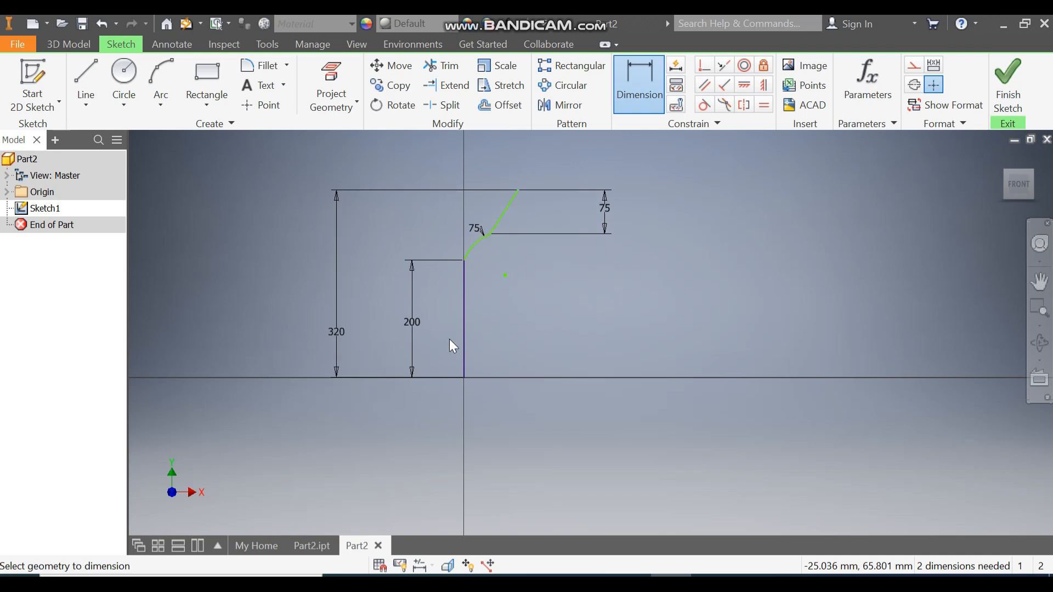
{"action": "key", "text": "Escape"}
- Apply tangent constraints between the slanted line and the arc, and between the arc and the vertical line
{"action": "scroll", "coordinate": [498, 239], "scroll_direction": "down", "scroll_amount": 3}
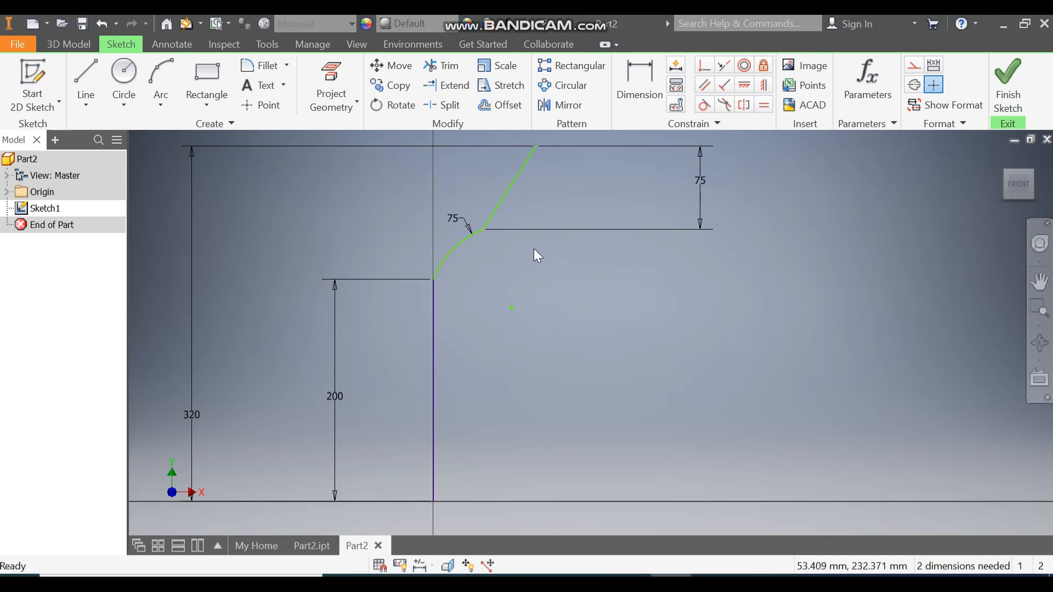
{"action": "left_click", "coordinate": [707, 114]}
{"action": "left_click", "coordinate": [490, 222]}
{"action": "left_click", "coordinate": [480, 235]}
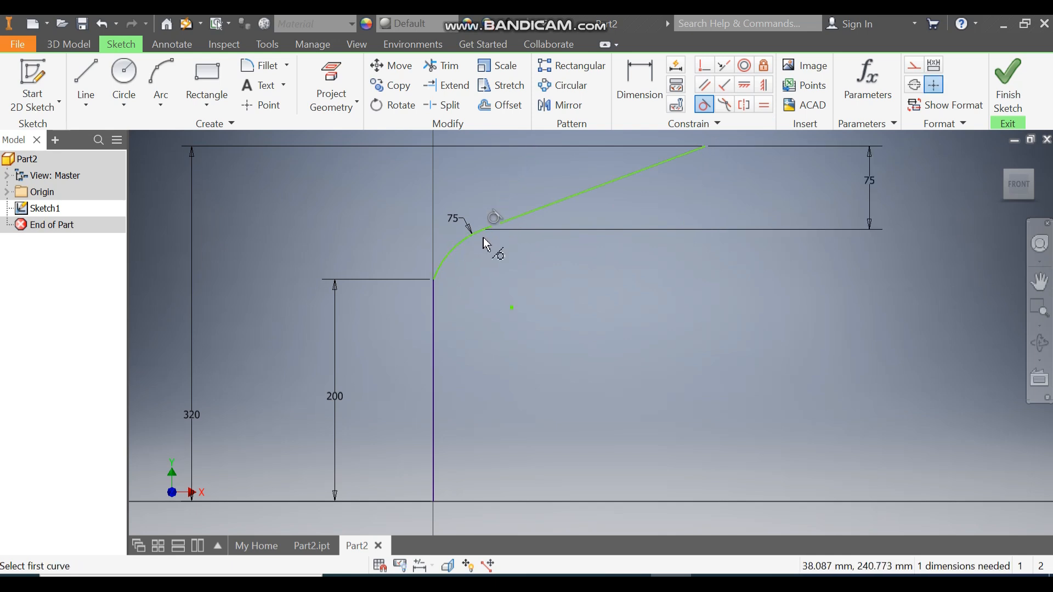
{"action": "left_click", "coordinate": [450, 262]}
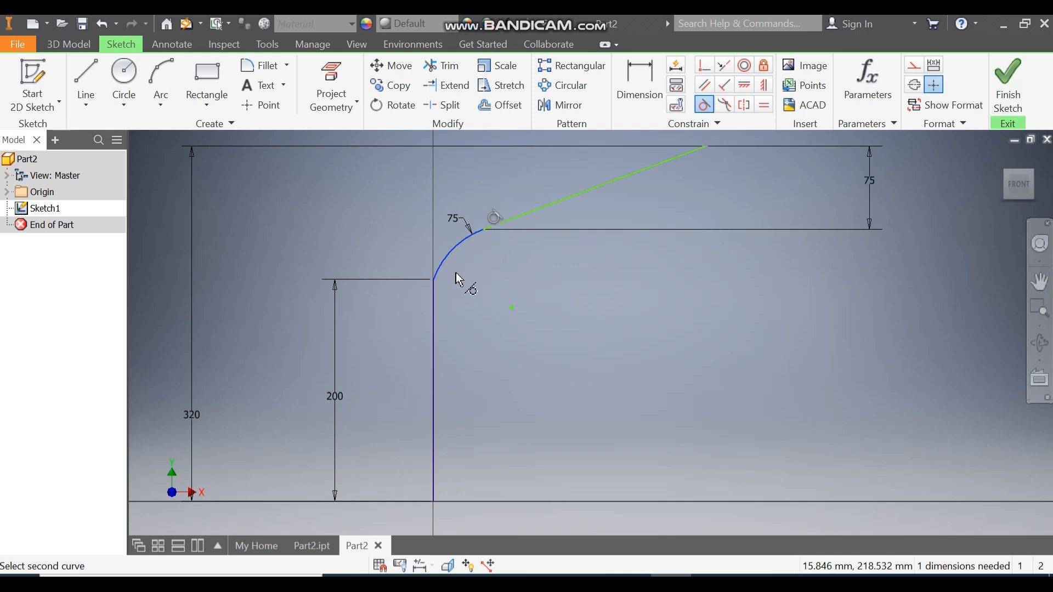
{"action": "left_click", "coordinate": [434, 295]}
- Draw a horizontal line about 45 mm to the right from the origin, continued by a perpendicular line about 45 mm downward
{"action": "scroll", "coordinate": [454, 292], "scroll_direction": "down", "scroll_amount": 2}
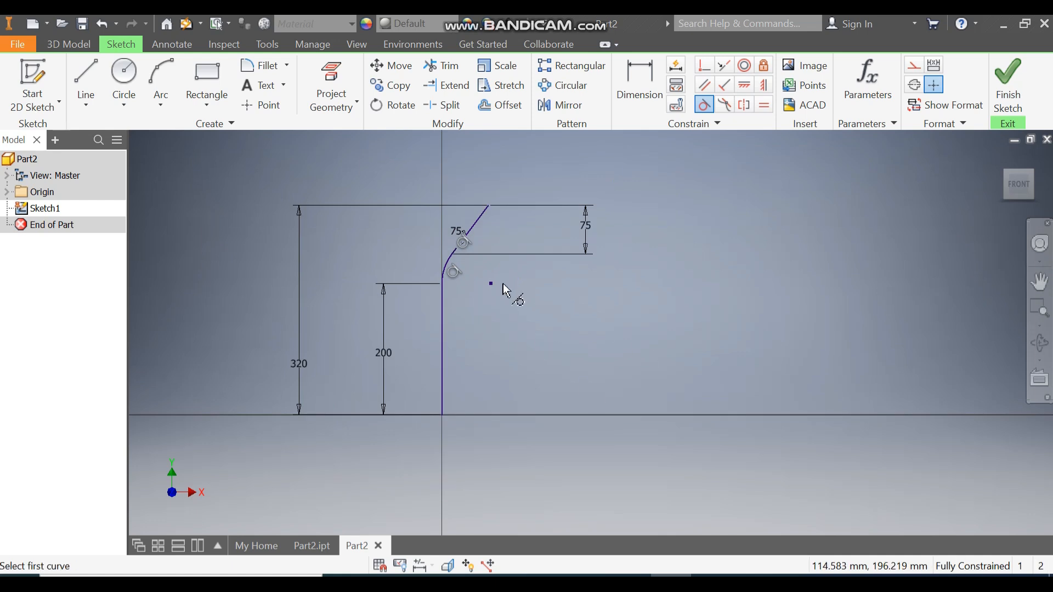
{"action": "left_click", "coordinate": [88, 74]}
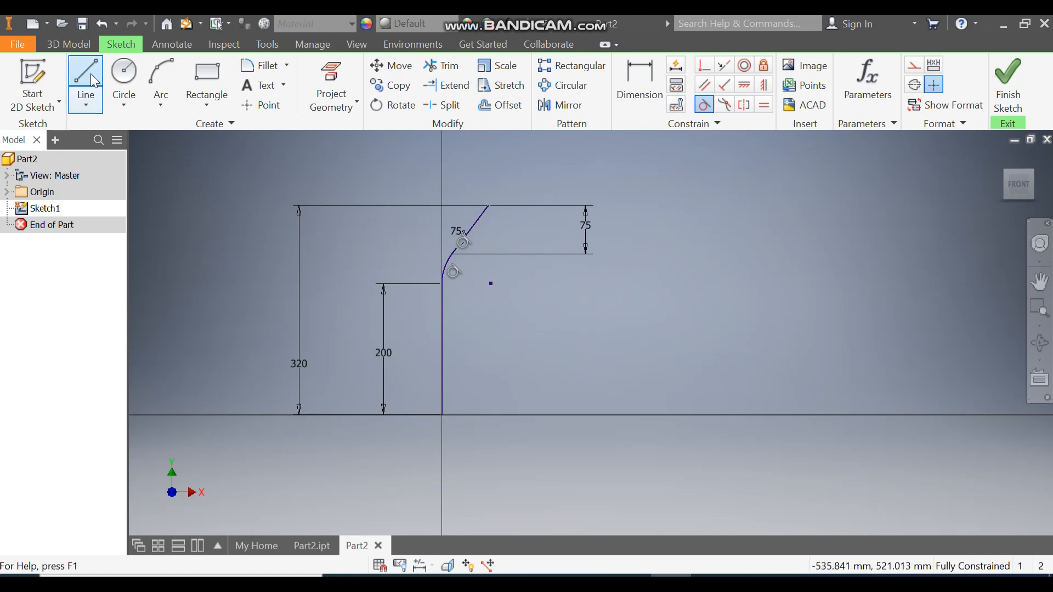
{"action": "scroll", "coordinate": [481, 443], "scroll_direction": "up", "scroll_amount": 5}
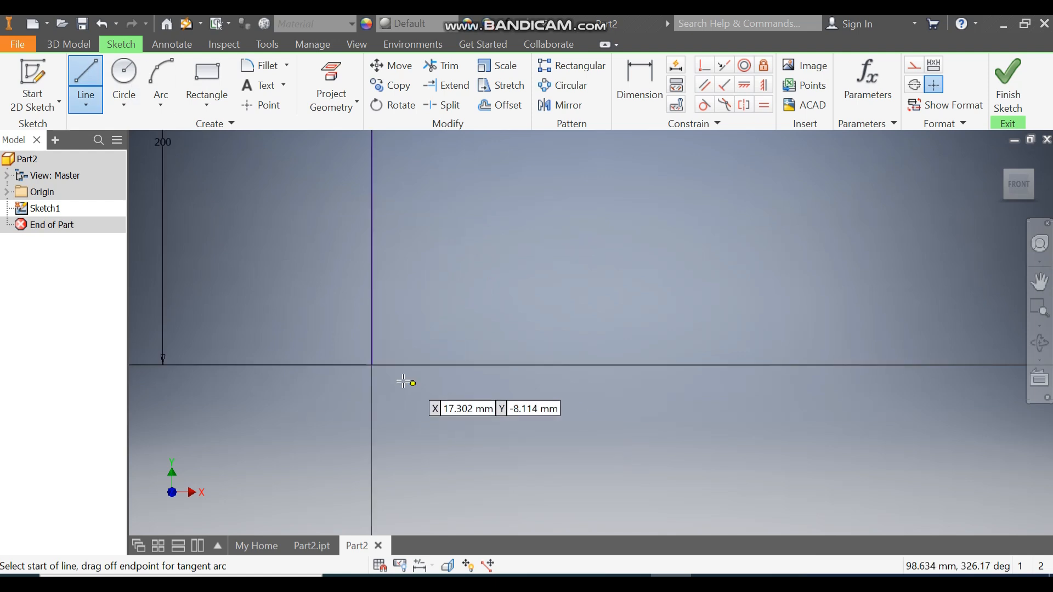
{"action": "left_click", "coordinate": [371, 365]}
{"action": "left_click", "coordinate": [477, 365]}
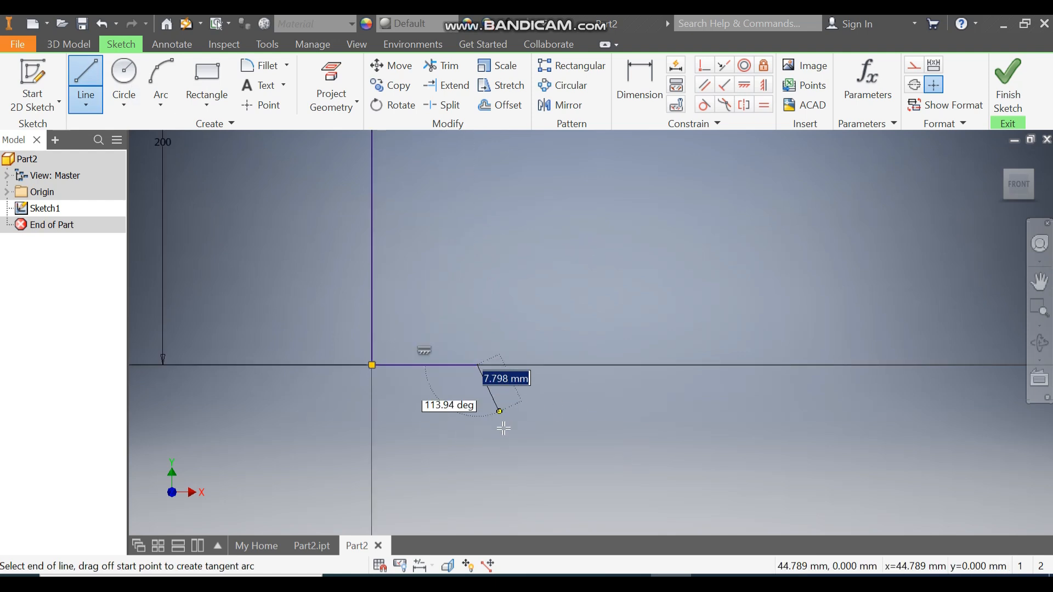
{"action": "left_click", "coordinate": [479, 471]}
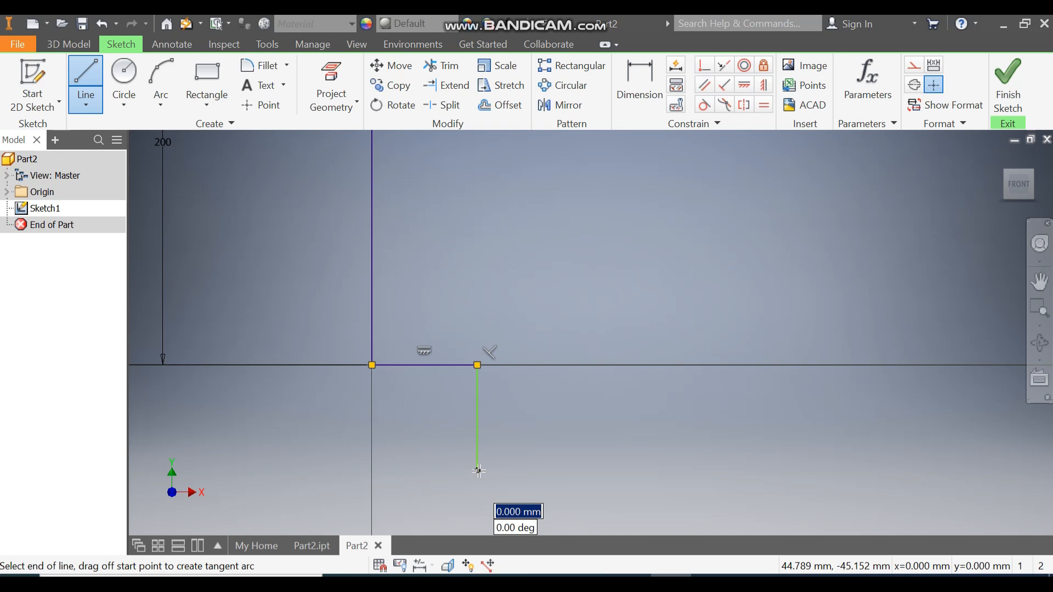
{"action": "key", "text": "Escape"}
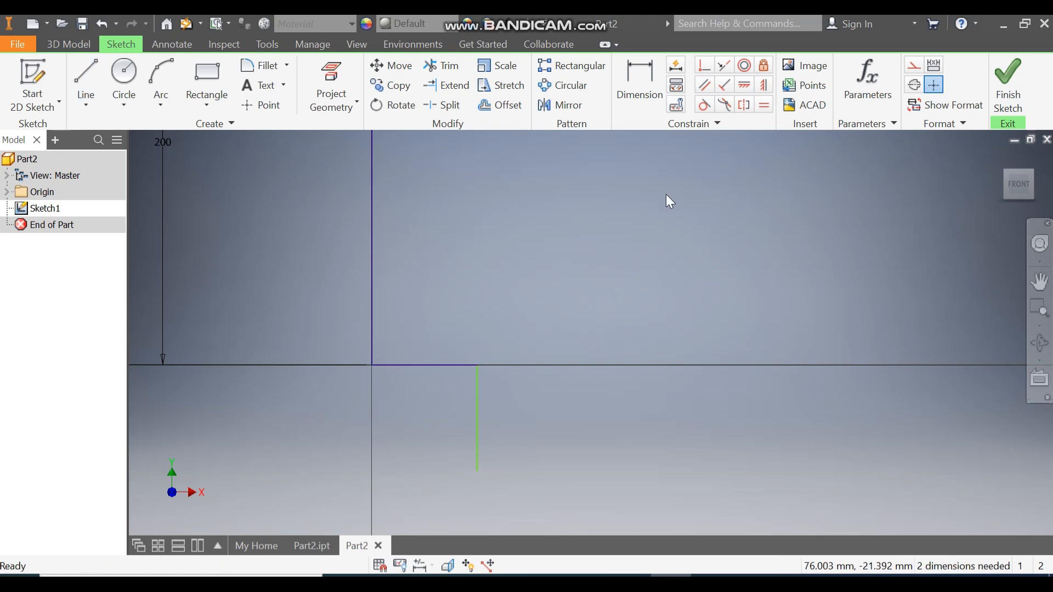
- Dimension the short horizontal line at the origin as 12 mm
{"action": "left_click", "coordinate": [639, 97]}
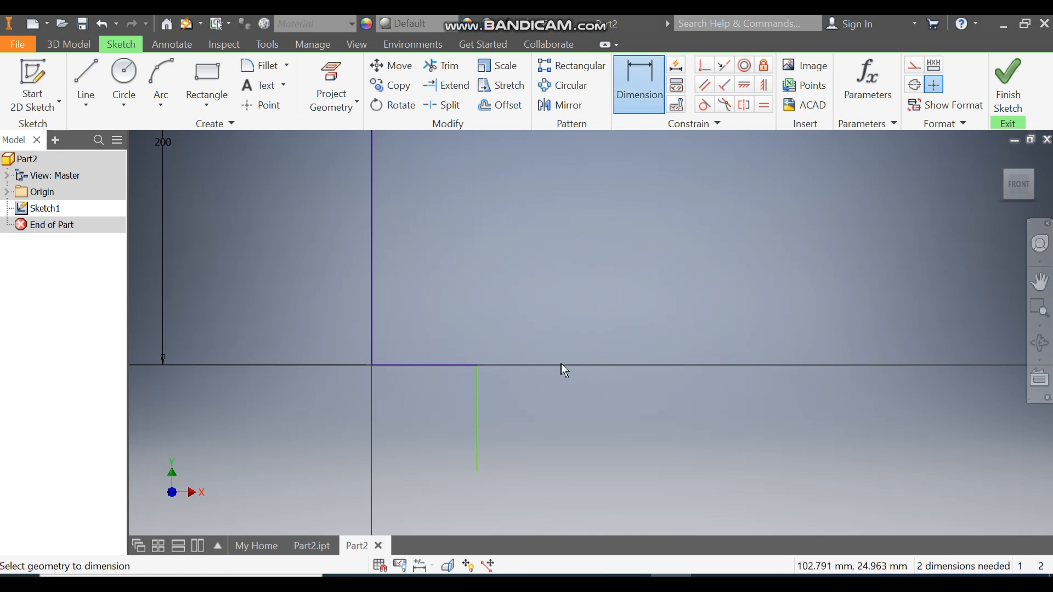
{"action": "left_click", "coordinate": [456, 364]}
{"action": "left_click", "coordinate": [435, 332]}
{"action": "type", "text": "12"}
{"action": "key", "text": "Return"}
- Dimension the downward vertical line at the end of the 12 mm line as 15 mm
{"action": "left_click", "coordinate": [399, 404]}
{"action": "left_click", "coordinate": [429, 414]}
{"action": "type", "text": "15"}
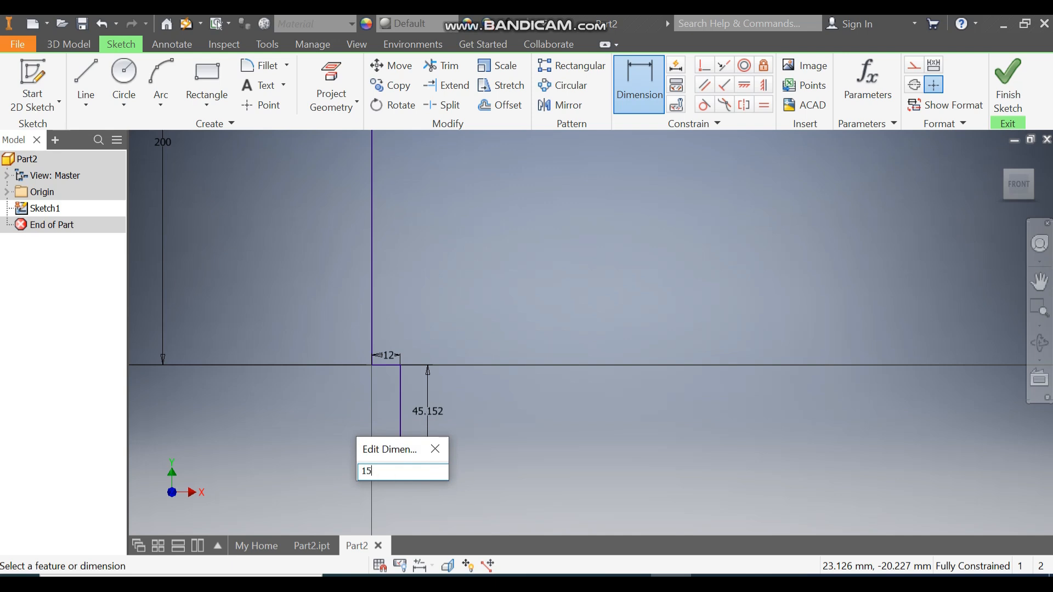
{"action": "key", "text": "Return"}
{"action": "key", "text": "Escape"}
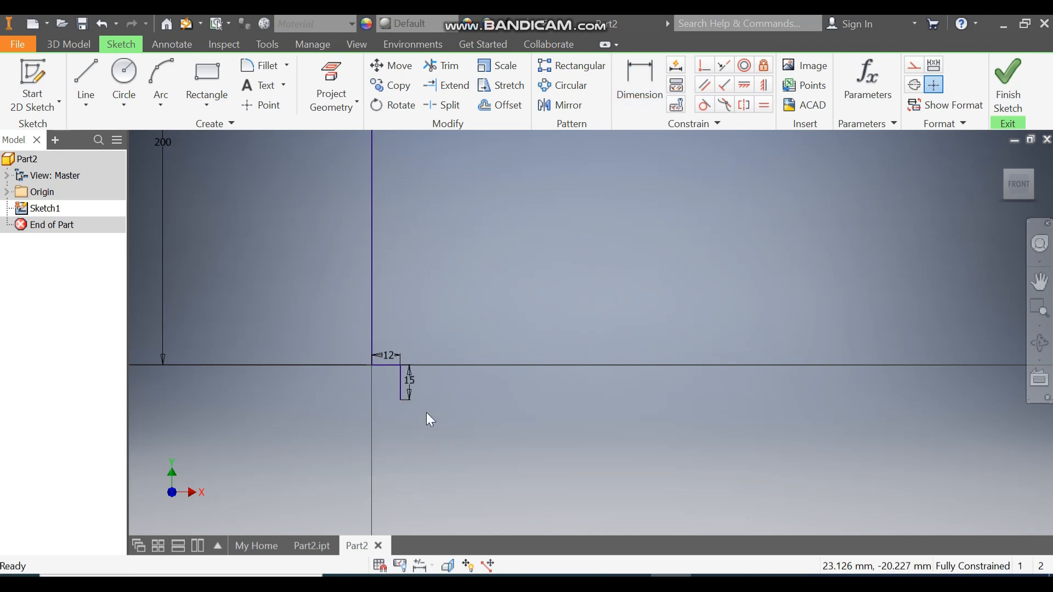
{"action": "scroll", "coordinate": [377, 384], "scroll_direction": "up", "scroll_amount": 3}
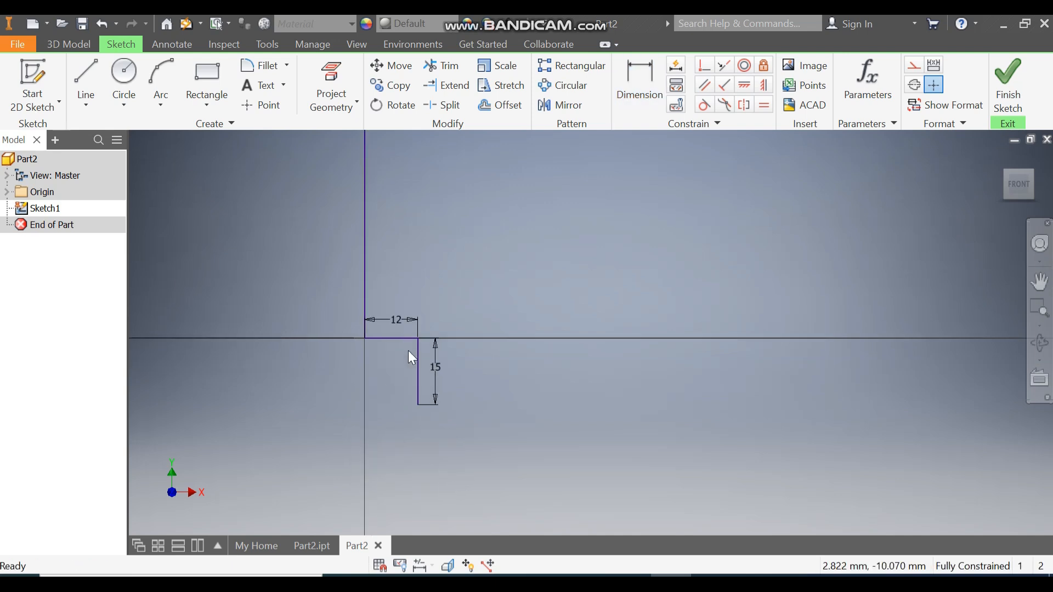
- Fillet the corner between the long vertical line and the 12 mm horizontal line with a 4 mm radius
{"action": "left_click", "coordinate": [254, 67]}
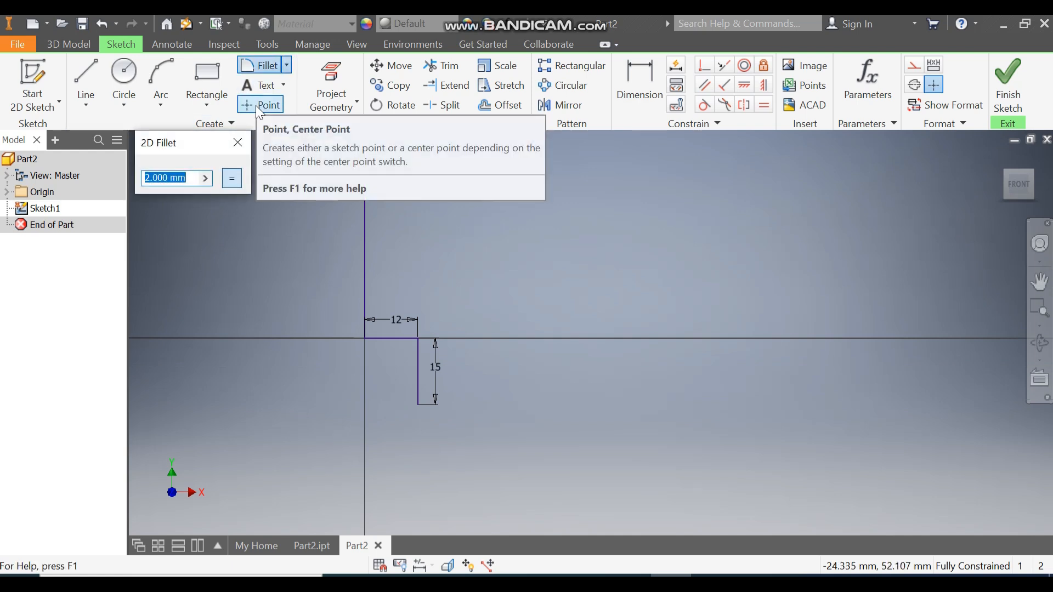
{"action": "type", "text": "4"}
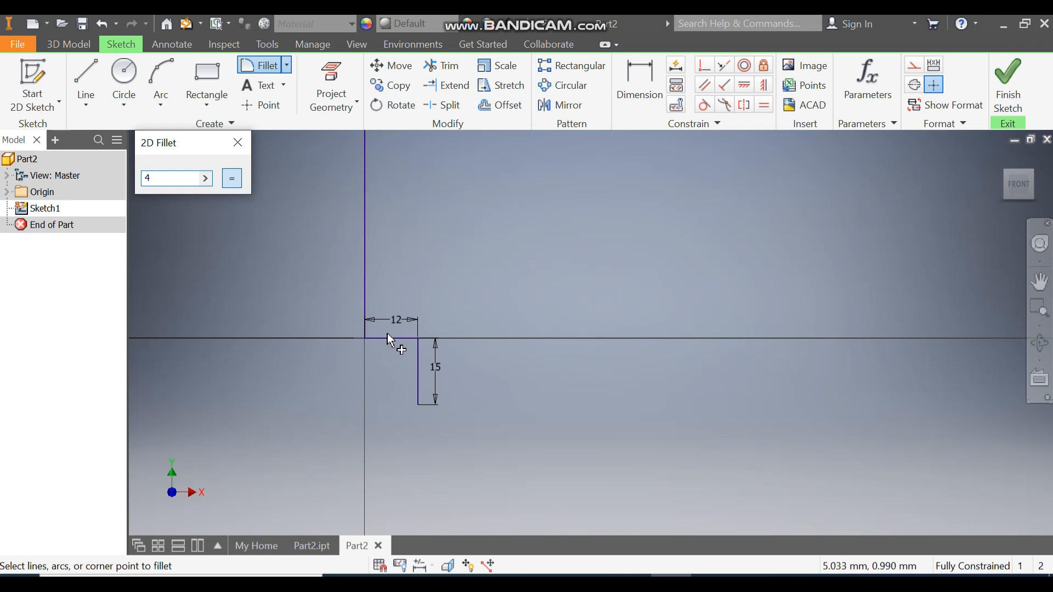
{"action": "left_click", "coordinate": [366, 323]}
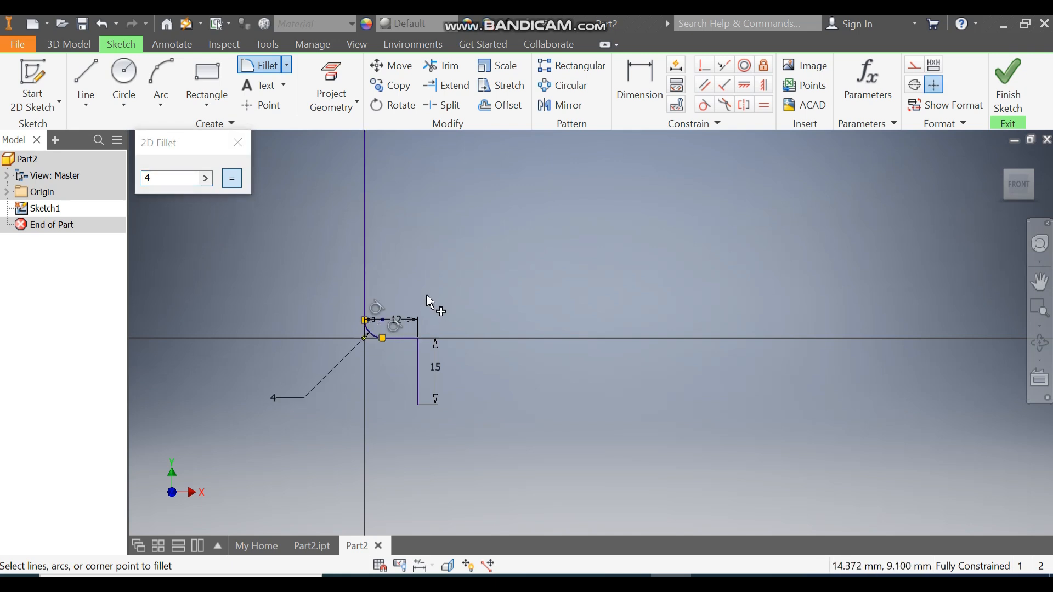
- Fillet the corner between the 12 mm horizontal line and the 15 mm vertical line with a 3 mm radius
{"action": "double_click", "coordinate": [159, 178]}
{"action": "type", "text": "3"}
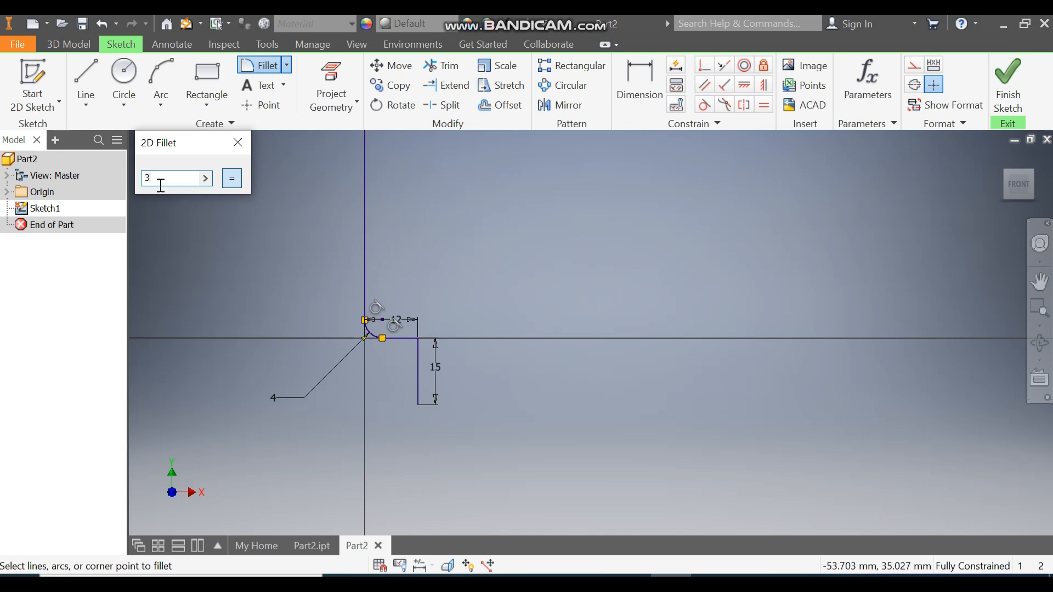
{"action": "scroll", "coordinate": [438, 348], "scroll_direction": "up", "scroll_amount": 5}
{"action": "left_click", "coordinate": [367, 345]}
{"action": "left_click", "coordinate": [373, 363]}
{"action": "scroll", "coordinate": [500, 289], "scroll_direction": "down", "scroll_amount": 4}
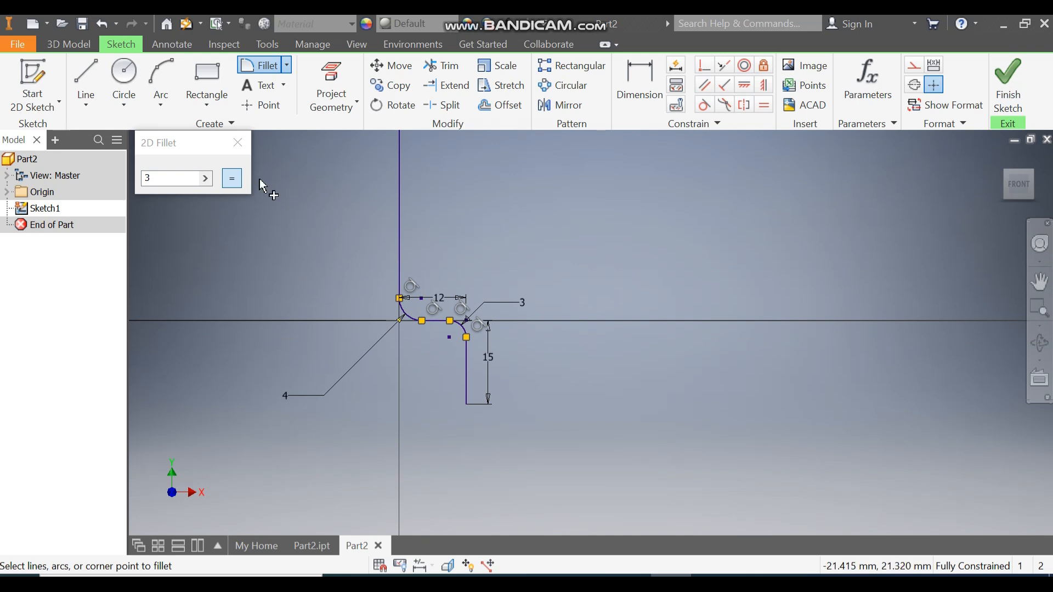
{"action": "left_click", "coordinate": [238, 143]}
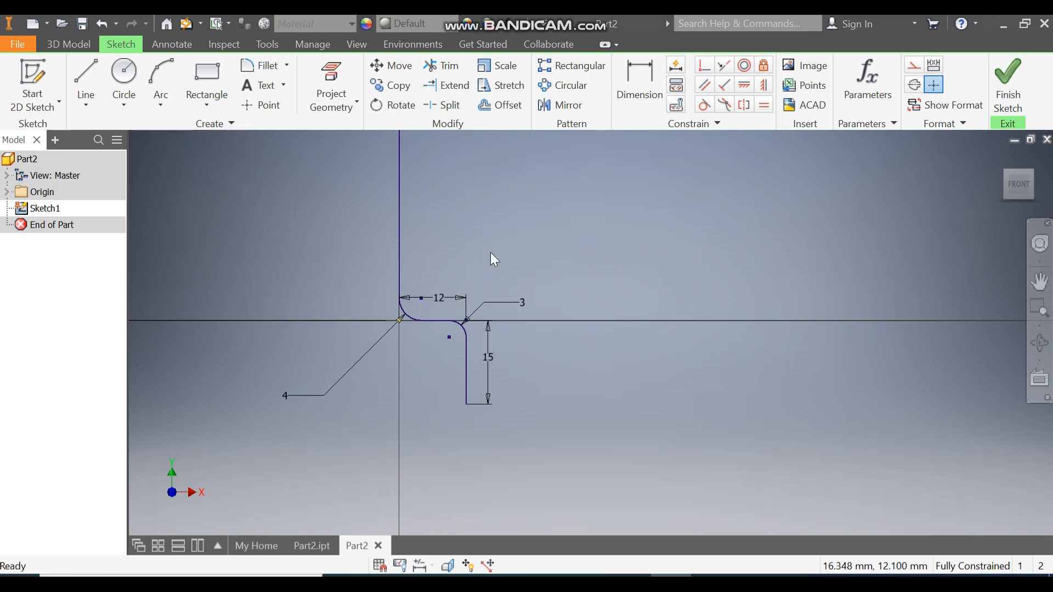
- Finish the path sketch and return to part modelling
{"action": "scroll", "coordinate": [499, 235], "scroll_direction": "down", "scroll_amount": 1}
{"action": "middle_click_drag", "start_coordinate": [499, 236], "coordinate": [486, 379]}
{"action": "scroll", "coordinate": [488, 378], "scroll_direction": "down", "scroll_amount": 5}
{"action": "scroll", "coordinate": [496, 309], "scroll_direction": "down", "scroll_amount": 1}
{"action": "mouse_move", "coordinate": [495, 309]}
{"action": "middle_mouse_down"}
{"action": "mouse_move", "coordinate": [468, 353]}
{"action": "mouse_move", "coordinate": [449, 428]}
{"action": "mouse_move", "coordinate": [460, 381]}
{"action": "middle_mouse_up"}
{"action": "scroll", "coordinate": [489, 334], "scroll_direction": "down", "scroll_amount": 3}
{"action": "scroll", "coordinate": [469, 353], "scroll_direction": "down", "scroll_amount": 2}
{"action": "scroll", "coordinate": [448, 427], "scroll_direction": "up", "scroll_amount": 1}
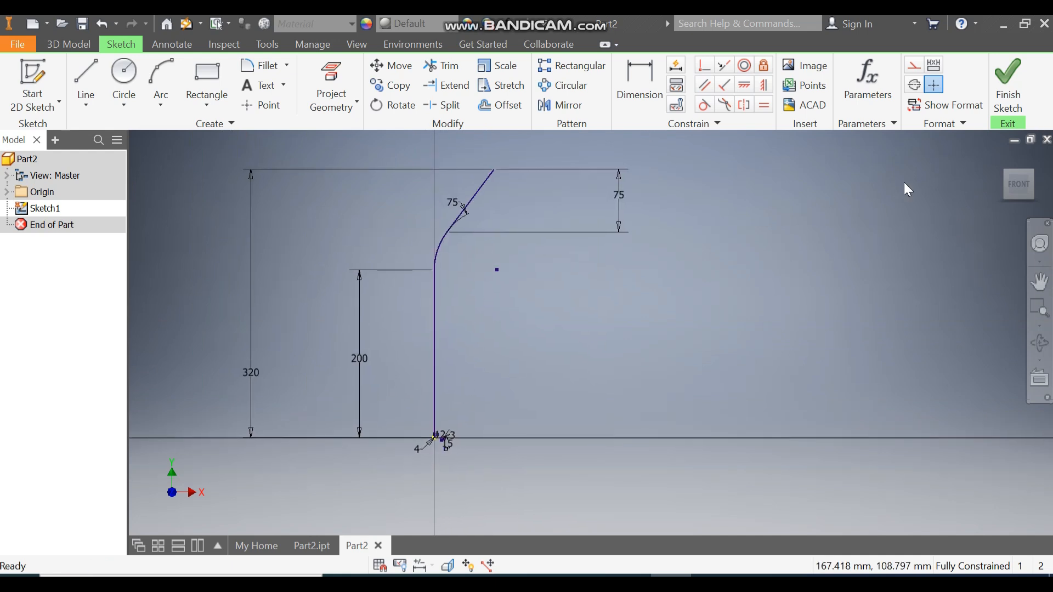
{"action": "left_click", "coordinate": [1008, 83]}
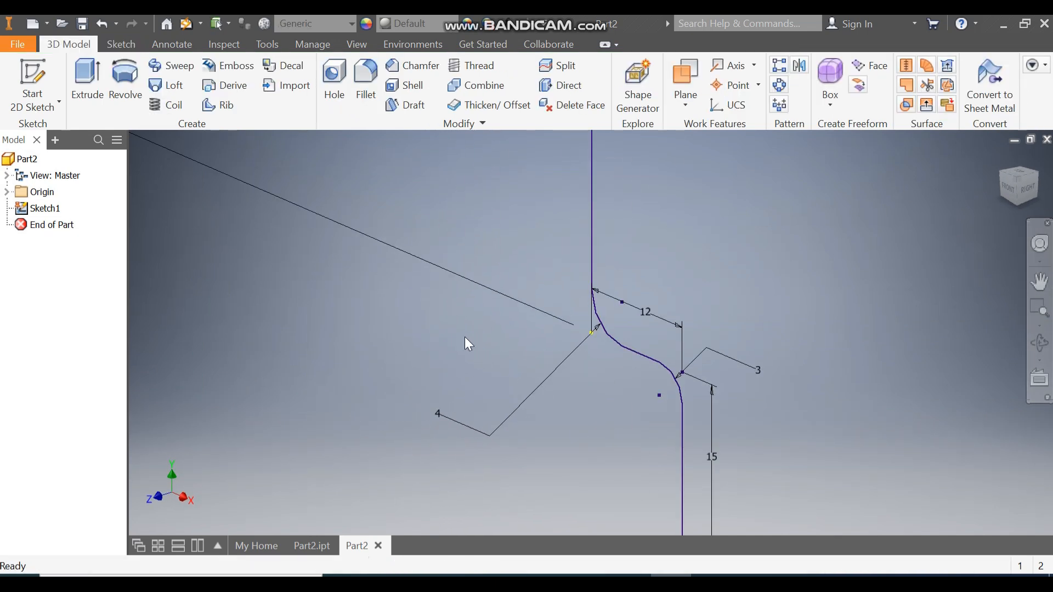
- Create a work plane perpendicular to the slanted line at its upper endpoint
{"action": "scroll", "coordinate": [465, 337], "scroll_direction": "down", "scroll_amount": 4}
{"action": "scroll", "coordinate": [417, 332], "scroll_direction": "down", "scroll_amount": 5}
{"action": "mouse_move", "coordinate": [438, 353]}
{"action": "middle_mouse_down"}
{"action": "mouse_move", "coordinate": [485, 316]}
{"action": "mouse_move", "coordinate": [409, 467]}
{"action": "mouse_move", "coordinate": [414, 425]}
{"action": "mouse_move", "coordinate": [432, 436]}
{"action": "middle_mouse_up"}
{"action": "scroll", "coordinate": [486, 315], "scroll_direction": "down", "scroll_amount": 2}
{"action": "scroll", "coordinate": [414, 425], "scroll_direction": "up", "scroll_amount": 2}
{"action": "scroll", "coordinate": [415, 423], "scroll_direction": "up", "scroll_amount": 2}
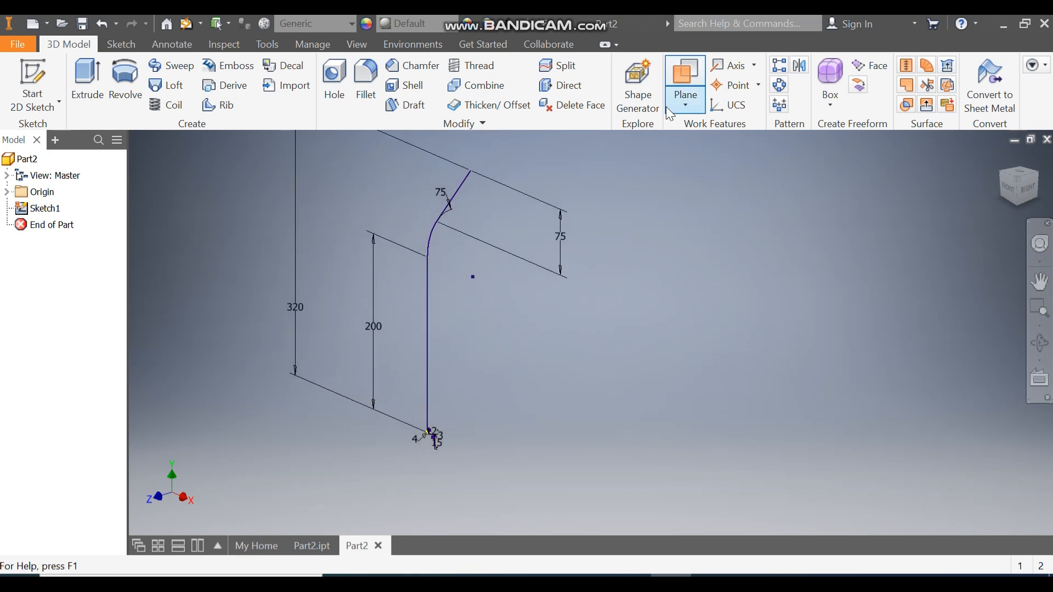
{"action": "left_click", "coordinate": [682, 101]}
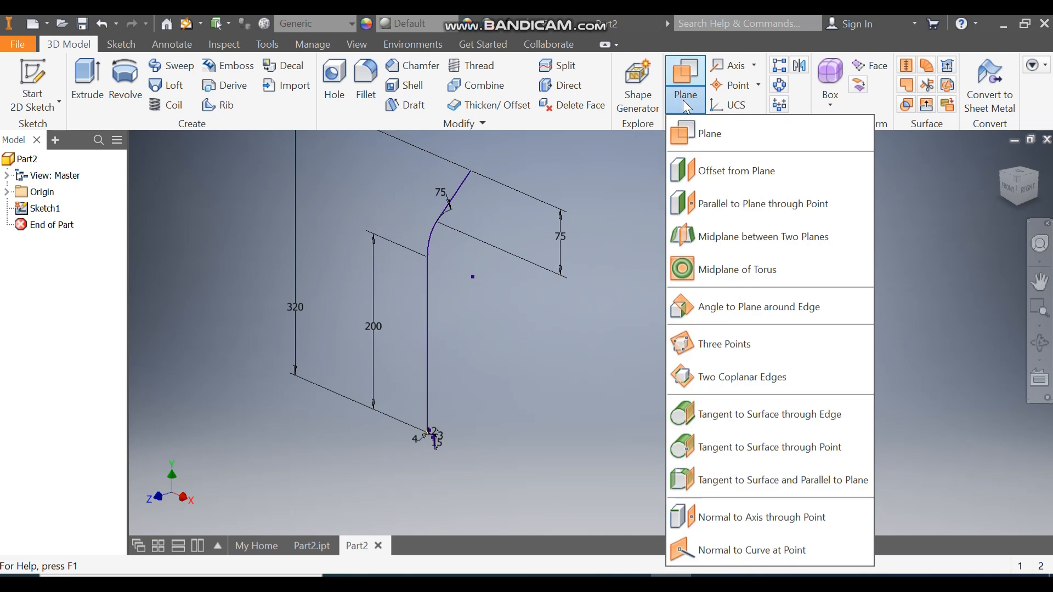
{"action": "left_click", "coordinate": [709, 134]}
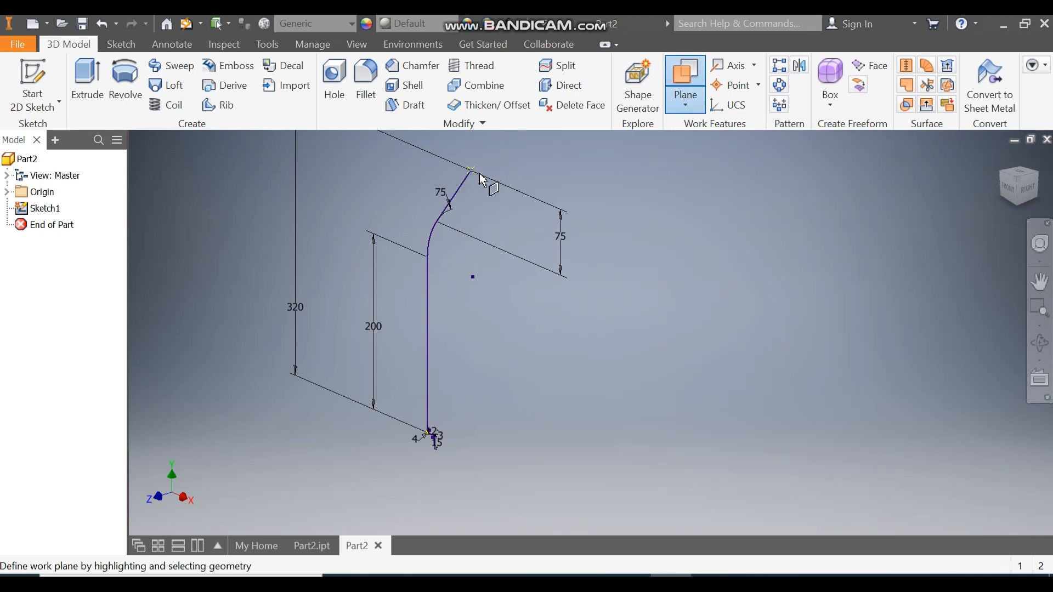
{"action": "scroll", "coordinate": [482, 176], "scroll_direction": "up", "scroll_amount": 3}
{"action": "left_click", "coordinate": [465, 184]}
{"action": "left_click", "coordinate": [465, 188]}
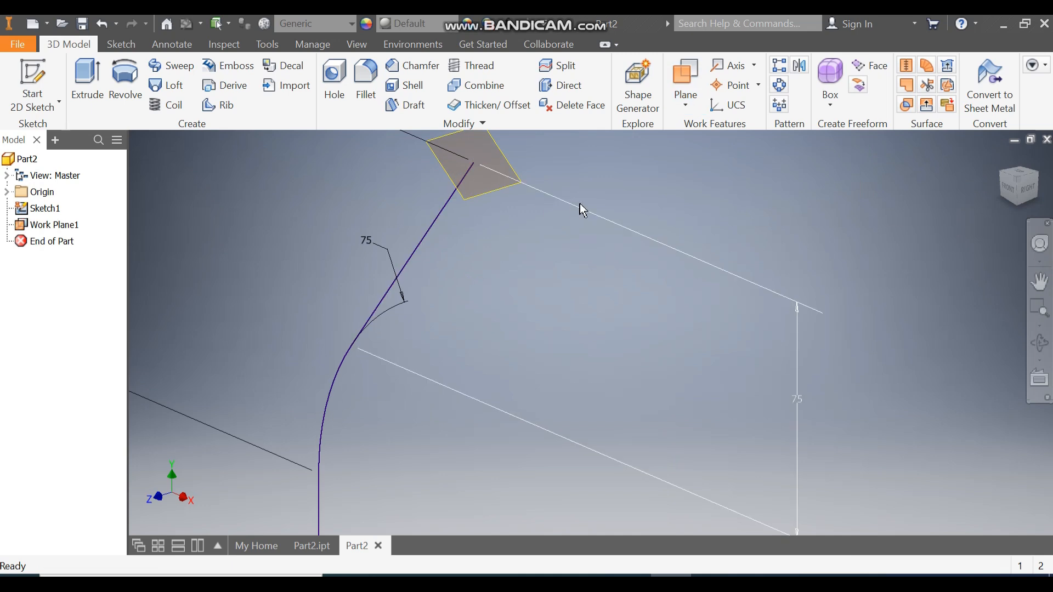
- Start a sketch on the new work plane and project the slanted line's upper endpoint into it
{"action": "left_click", "coordinate": [496, 189]}
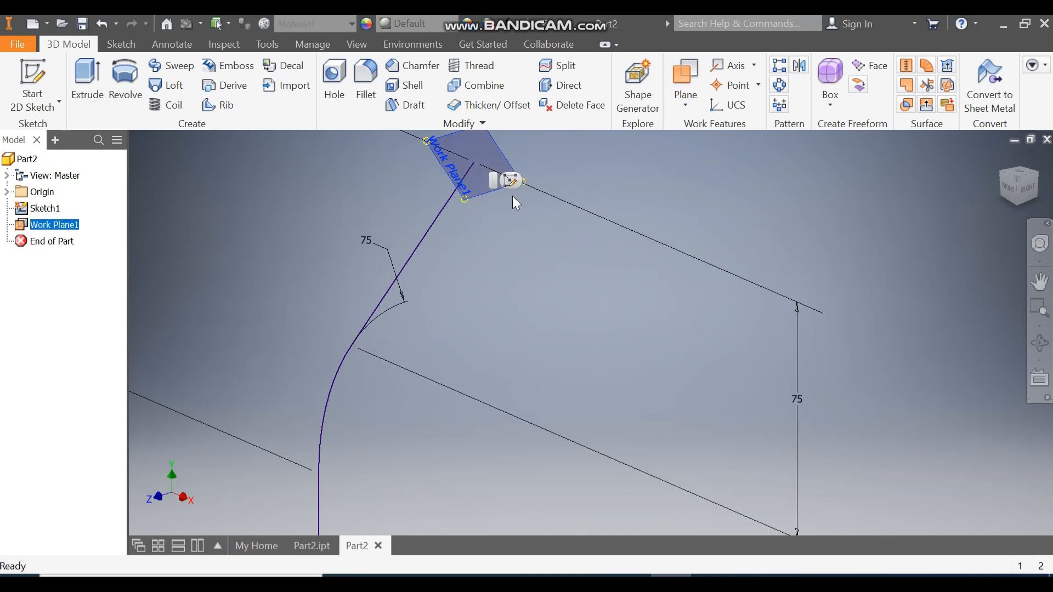
{"action": "left_click", "coordinate": [514, 184]}
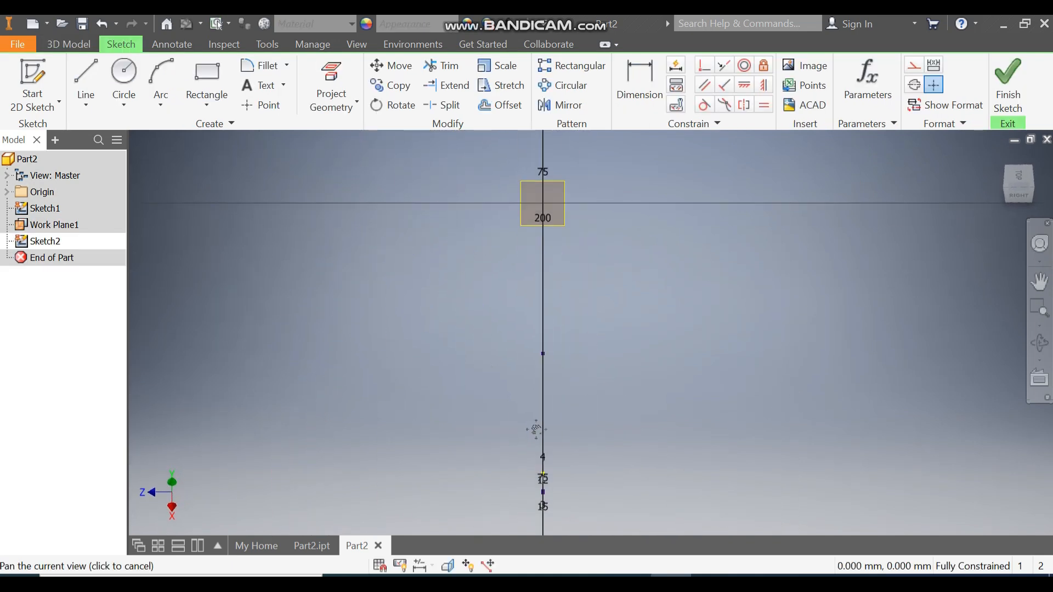
{"action": "left_click", "coordinate": [331, 90]}
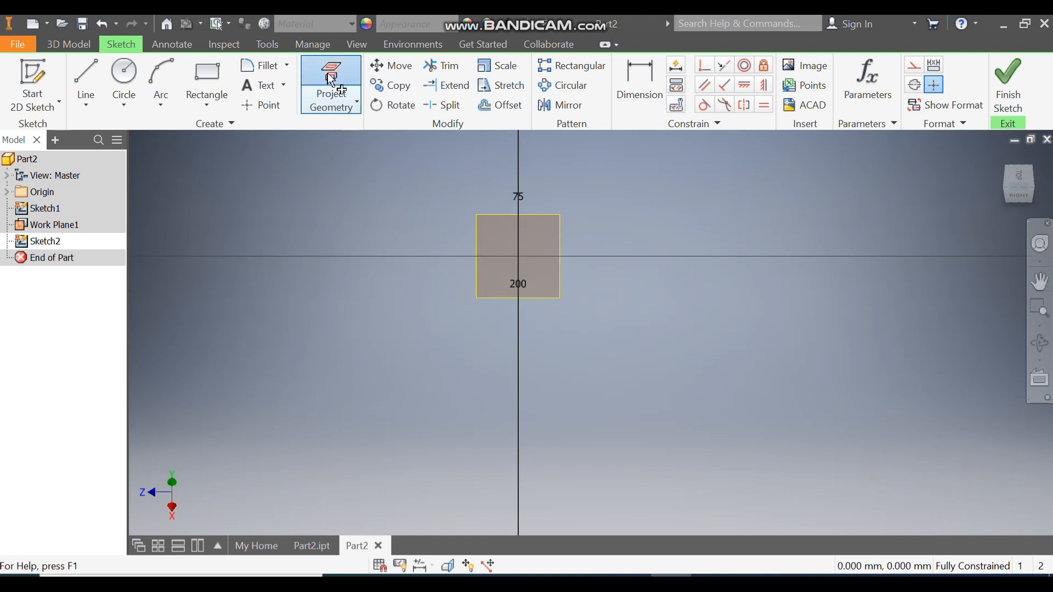
{"action": "left_click", "coordinate": [518, 256]}
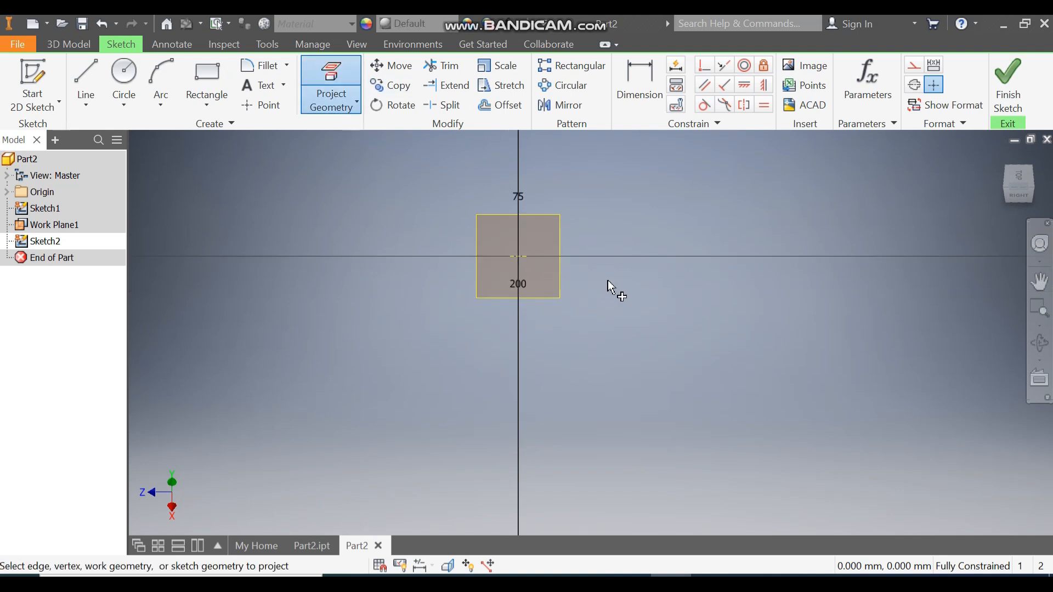
- Draw a 5 mm diameter circle centred on the projected endpoint and finish the sketch
{"action": "left_click", "coordinate": [133, 76]}
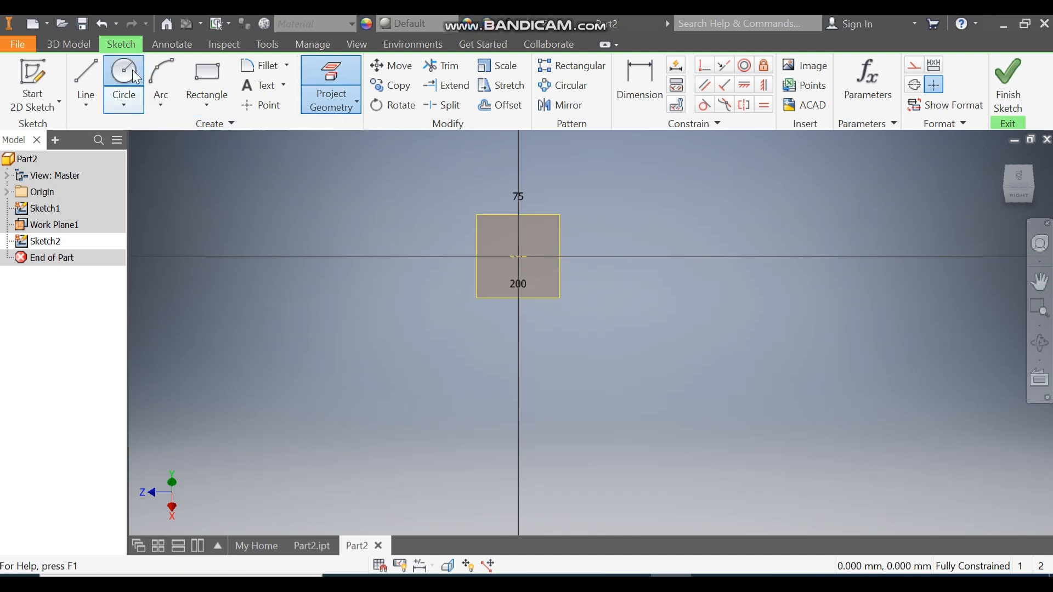
{"action": "left_click", "coordinate": [518, 255]}
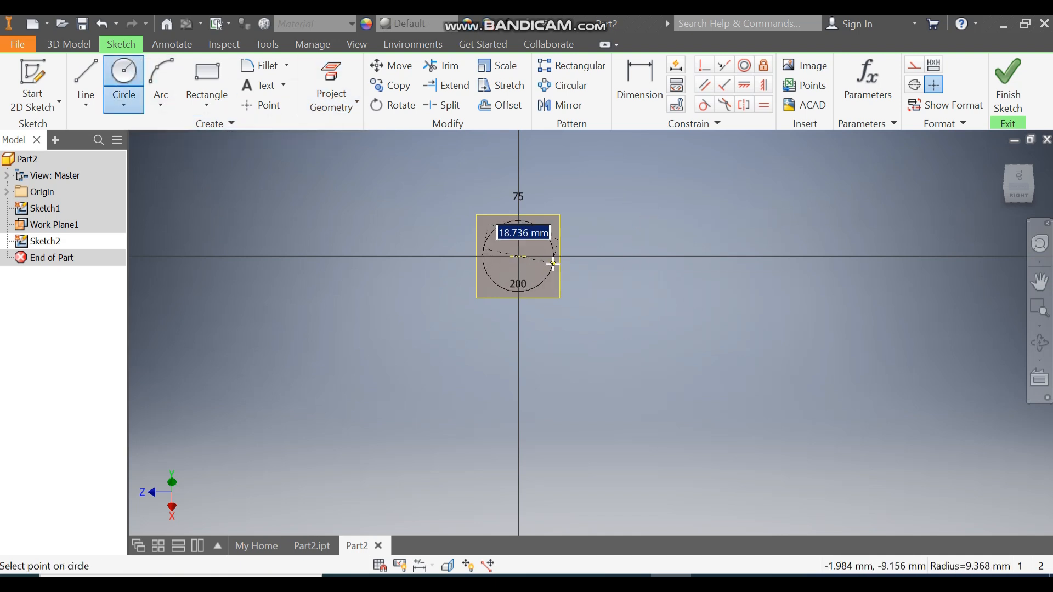
{"action": "type", "text": "5"}
{"action": "key", "text": "Return"}
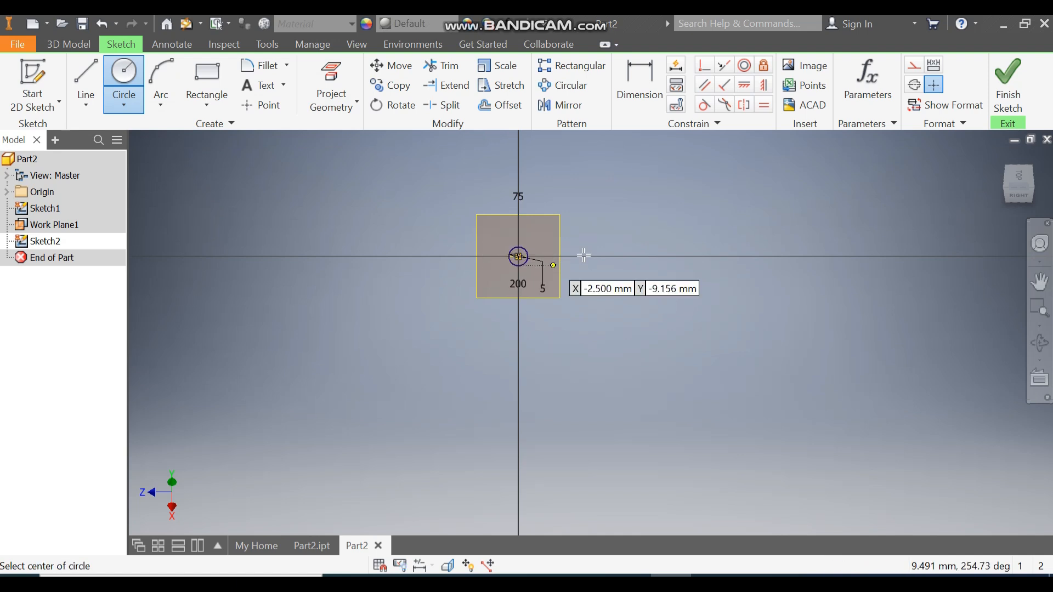
{"action": "left_click", "coordinate": [1008, 83]}
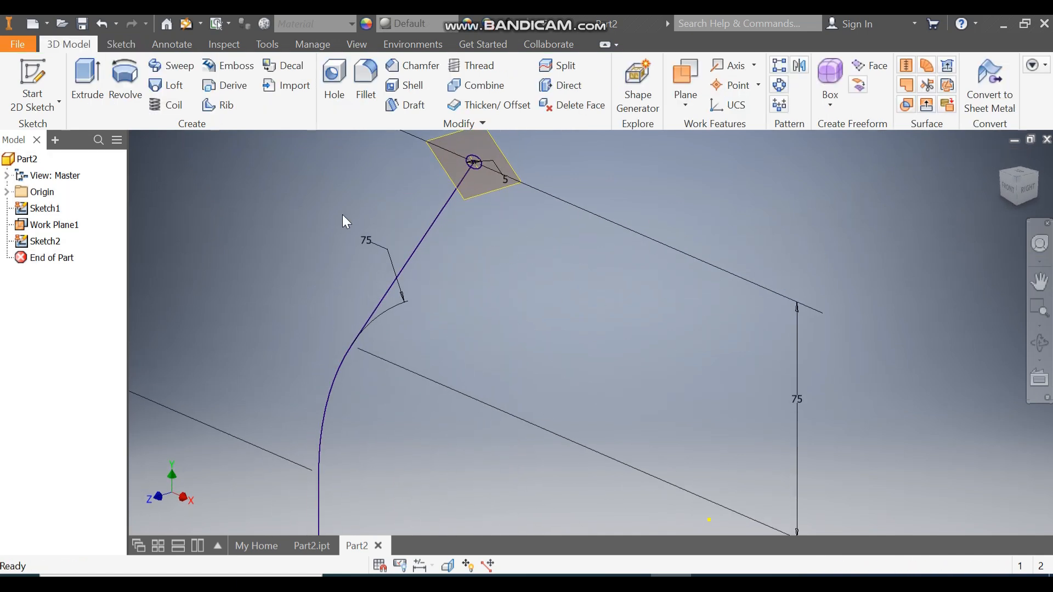
- Sweep the 5 mm circle along the whole filleted path as a solid with path orientation
{"action": "left_click", "coordinate": [184, 67]}
{"action": "middle_click_drag", "start_coordinate": [492, 199], "coordinate": [702, 212]}
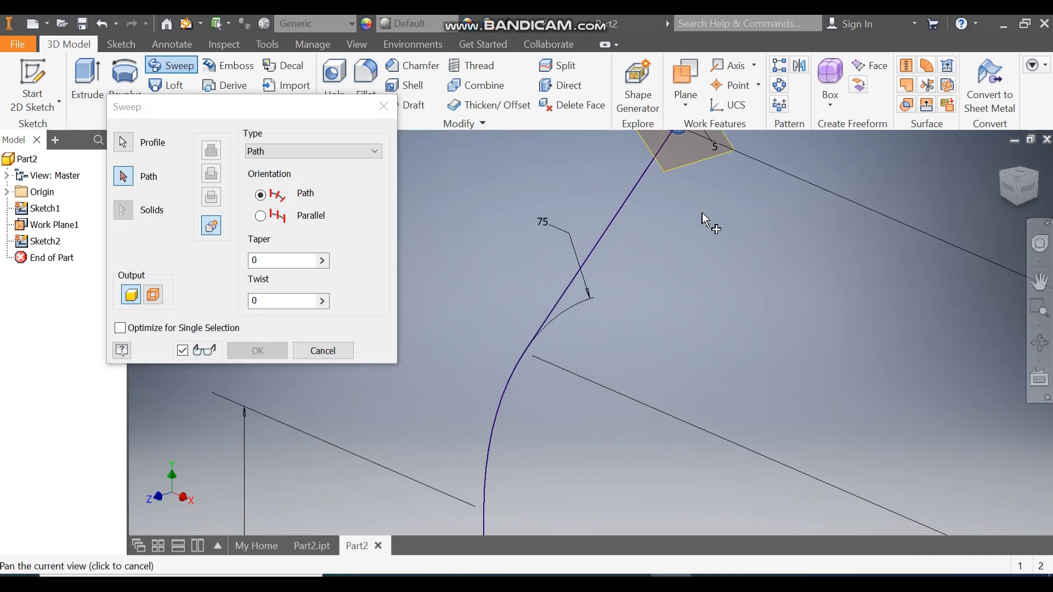
{"action": "left_click", "coordinate": [613, 220]}
{"action": "scroll", "coordinate": [564, 231], "scroll_direction": "down", "scroll_amount": 4}
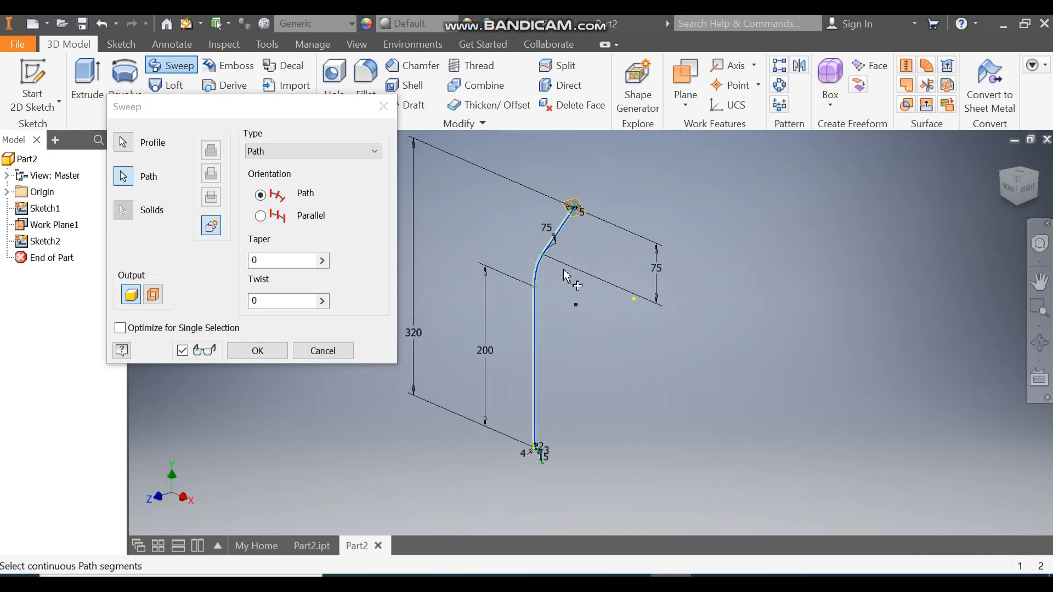
{"action": "scroll", "coordinate": [570, 423], "scroll_direction": "up", "scroll_amount": 3}
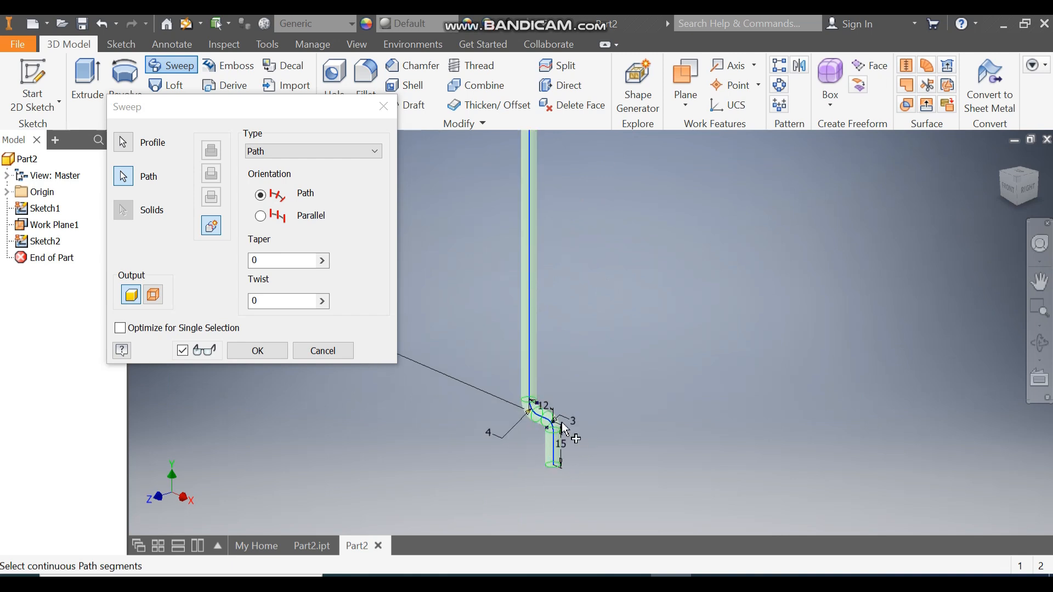
{"action": "left_click", "coordinate": [257, 350]}
- Hide the work plane at the upper end of the swept rod
{"action": "scroll", "coordinate": [574, 429], "scroll_direction": "down", "scroll_amount": 5}
{"action": "scroll", "coordinate": [557, 380], "scroll_direction": "up", "scroll_amount": 3}
{"action": "left_click", "coordinate": [576, 167]}
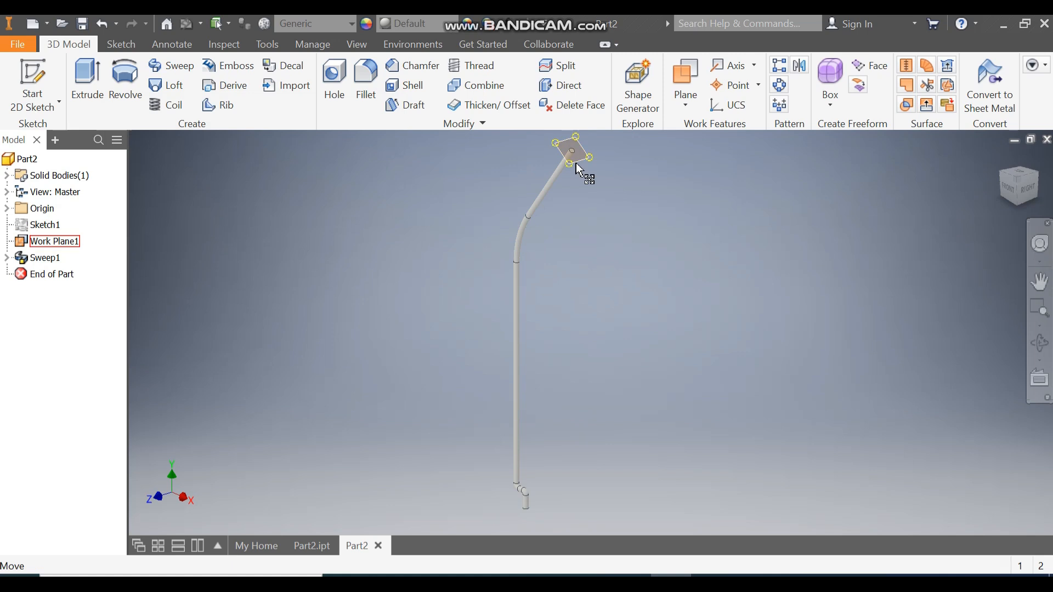
{"action": "right_click", "coordinate": [576, 166]}
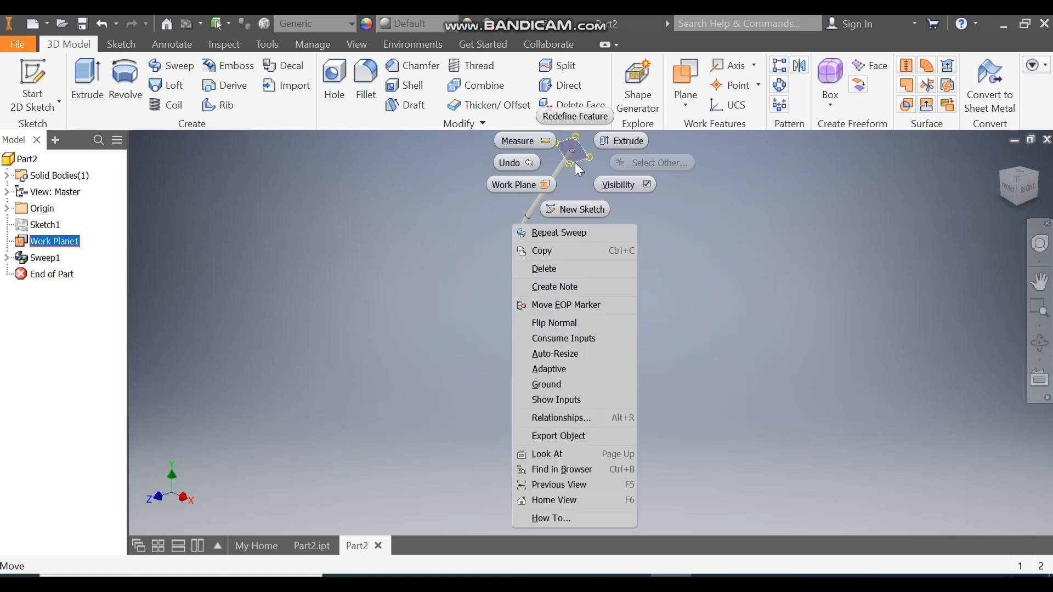
{"action": "left_click", "coordinate": [609, 187]}
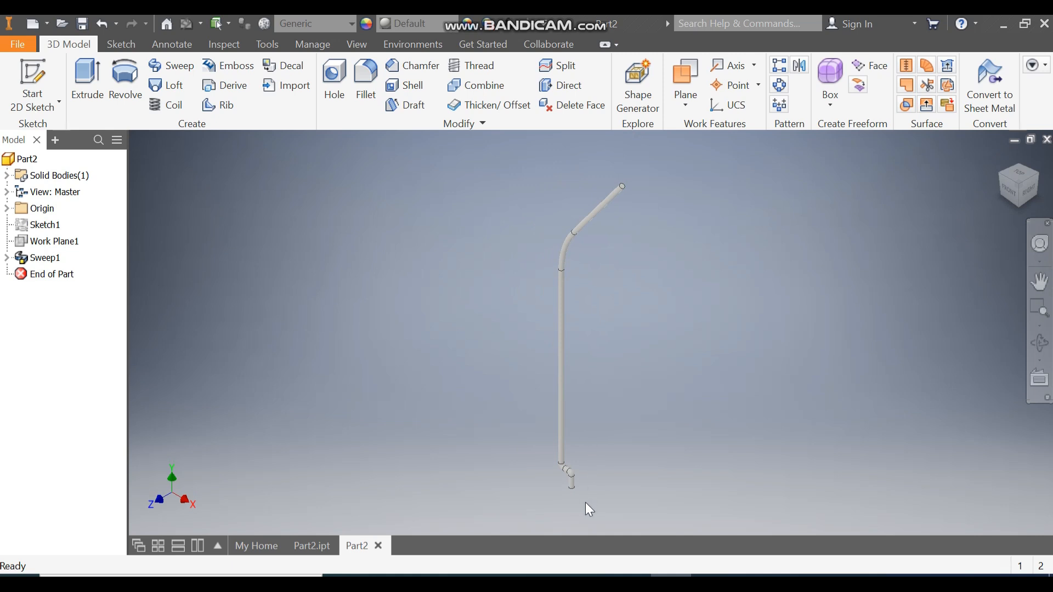
- Start a new sketch on the origin's YZ plane
{"action": "scroll", "coordinate": [589, 510], "scroll_direction": "down", "scroll_amount": 2}
{"action": "left_click", "coordinate": [6, 209]}
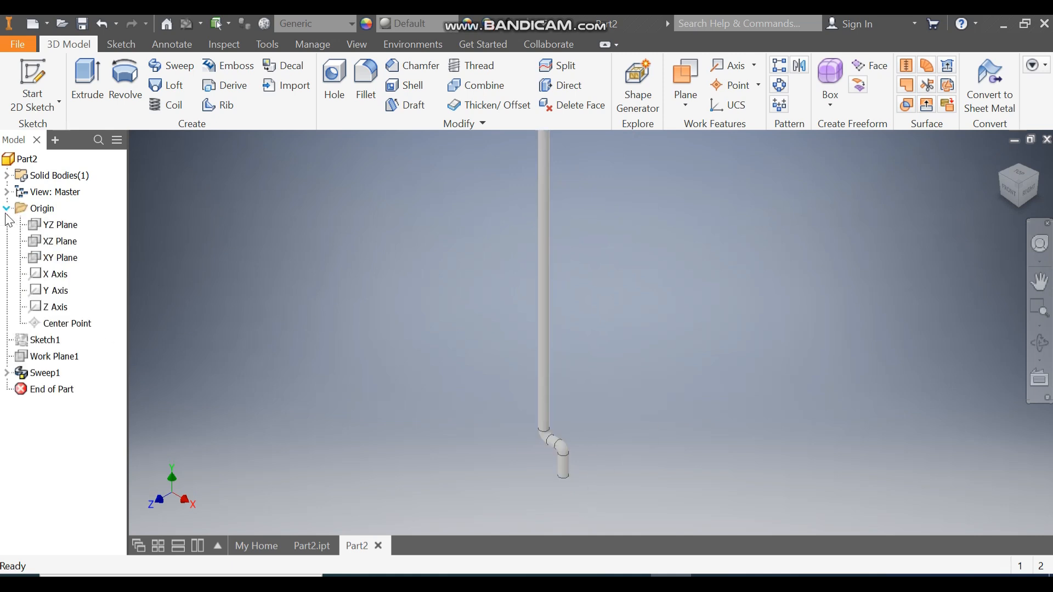
{"action": "left_click", "coordinate": [55, 226]}
{"action": "scroll", "coordinate": [591, 490], "scroll_direction": "down", "scroll_amount": 3}
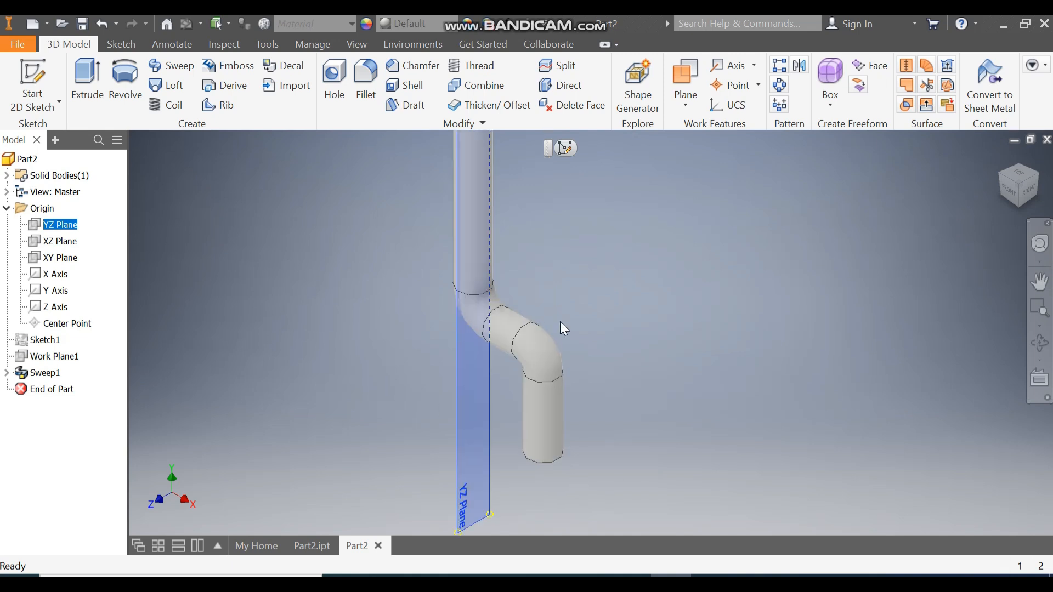
{"action": "left_click", "coordinate": [566, 147]}
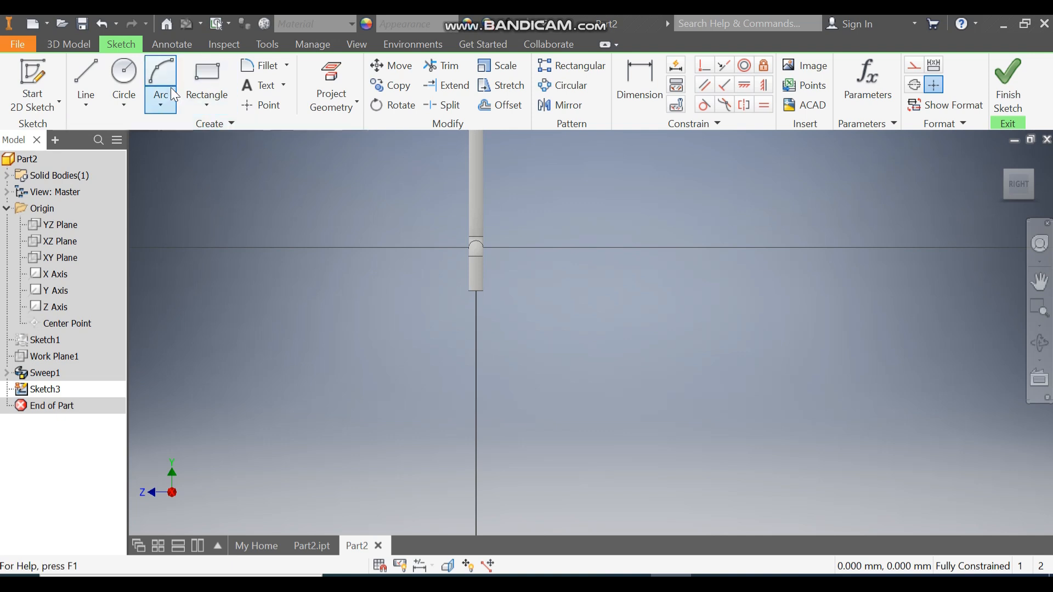
- Draw an 18 mm diameter circle centred on the vertical axis, about 67 mm below the origin
{"action": "left_click", "coordinate": [123, 76]}
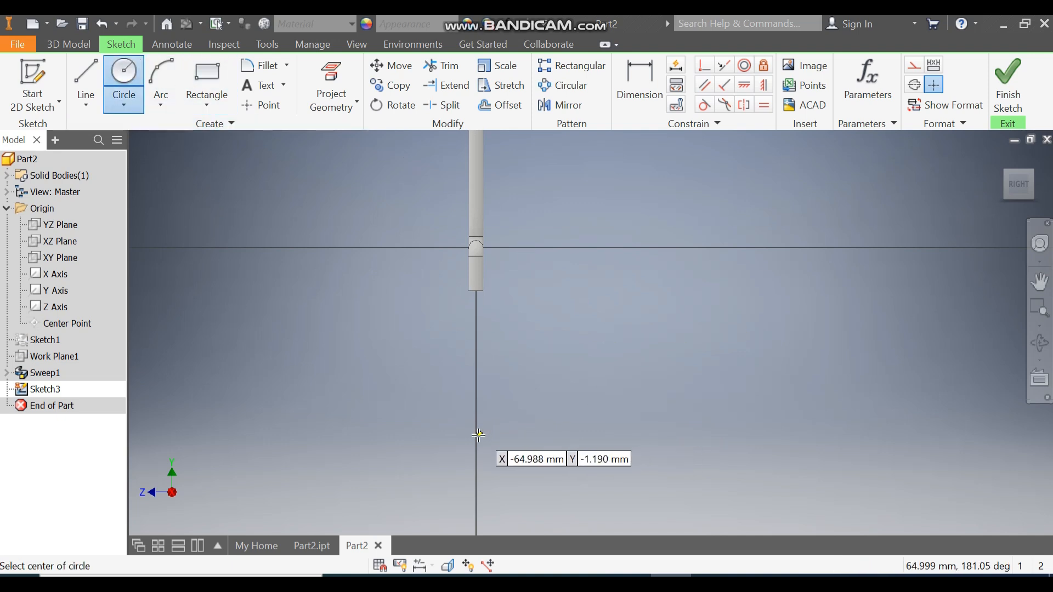
{"action": "left_click", "coordinate": [476, 439]}
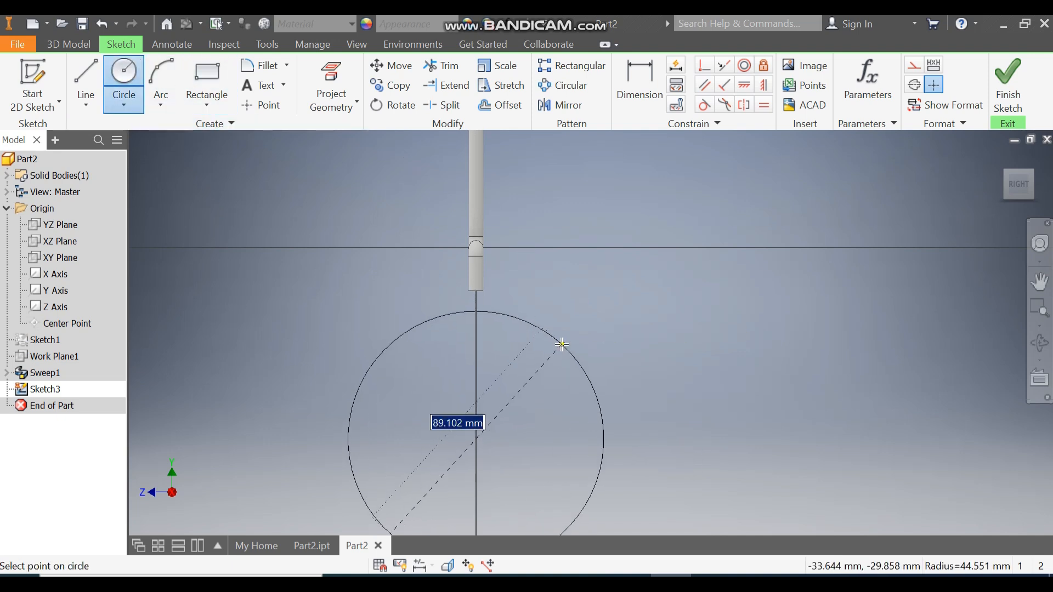
{"action": "type", "text": "1"}
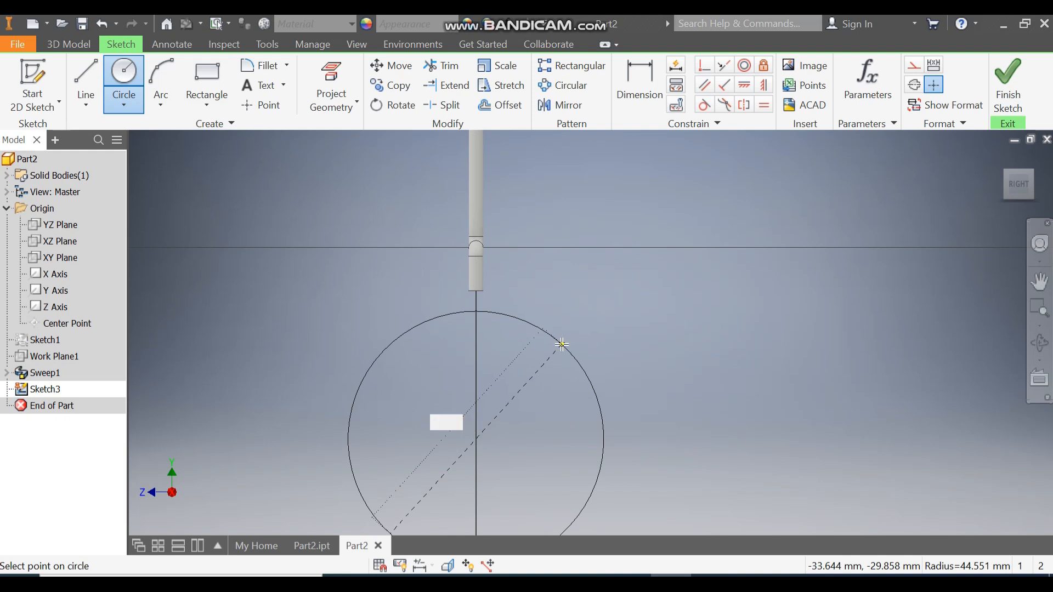
{"action": "key", "text": "Return"}
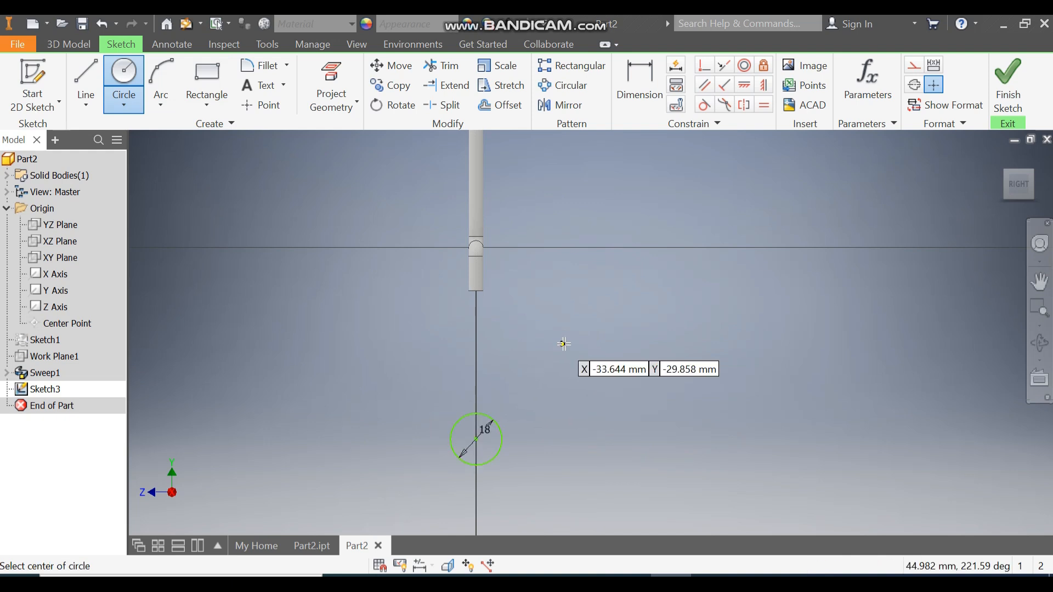
{"action": "key", "text": "Escape"}
- Set the circle's diameter to 180 mm
{"action": "double_click", "coordinate": [490, 428]}
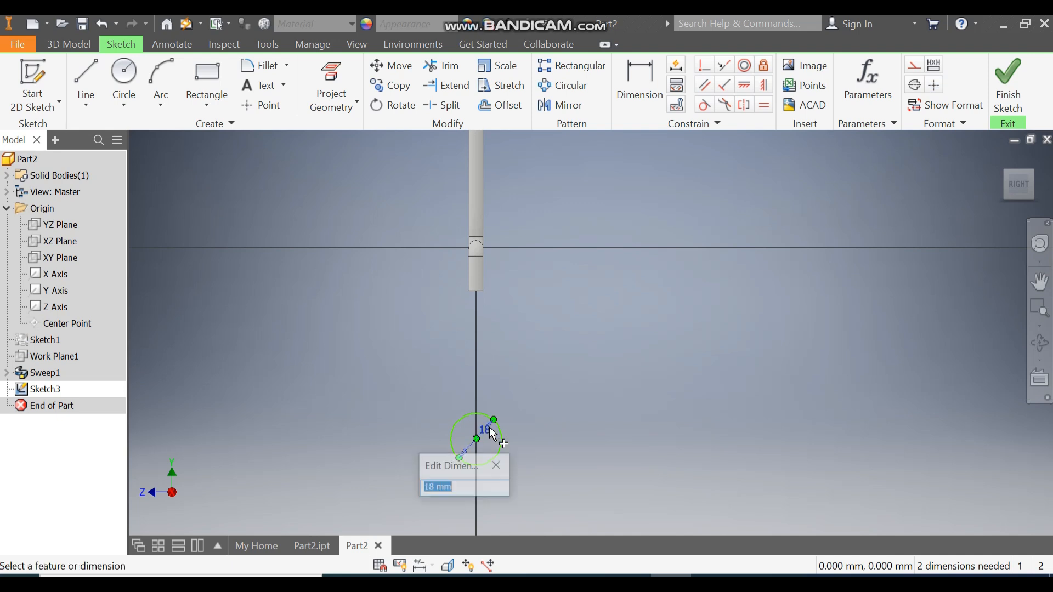
{"action": "type", "text": "180"}
{"action": "key", "text": "Return"}
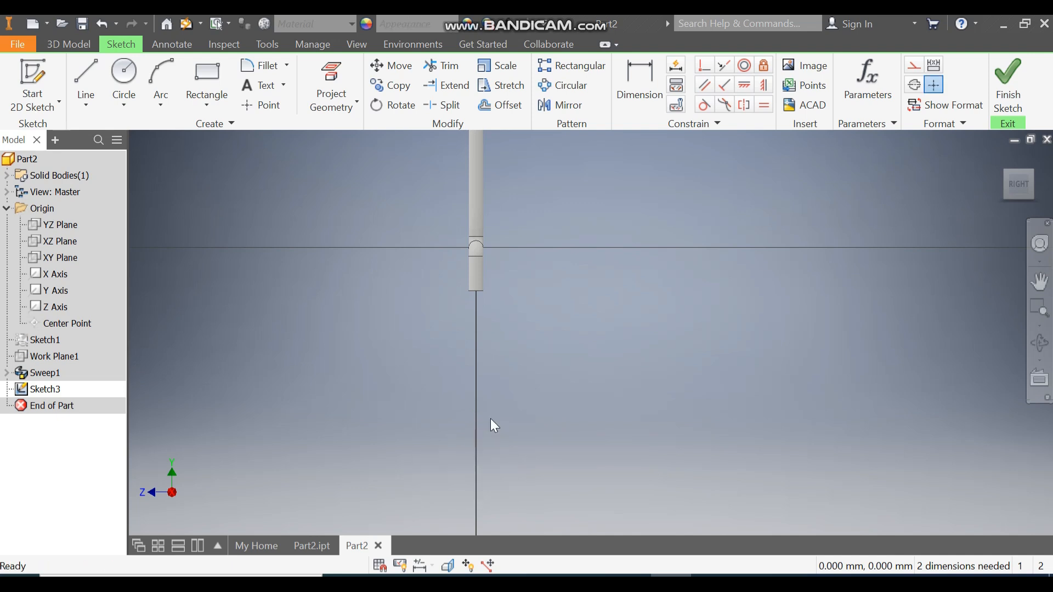
- Dimension the circle's centre 78 mm below the rod's lower end
{"action": "scroll", "coordinate": [443, 465], "scroll_direction": "up", "scroll_amount": 5}
{"action": "scroll", "coordinate": [525, 347], "scroll_direction": "up", "scroll_amount": 4}
{"action": "scroll", "coordinate": [523, 380], "scroll_direction": "down", "scroll_amount": 5}
{"action": "scroll", "coordinate": [494, 376], "scroll_direction": "down", "scroll_amount": 2}
{"action": "middle_click_drag", "start_coordinate": [530, 347], "coordinate": [567, 358]}
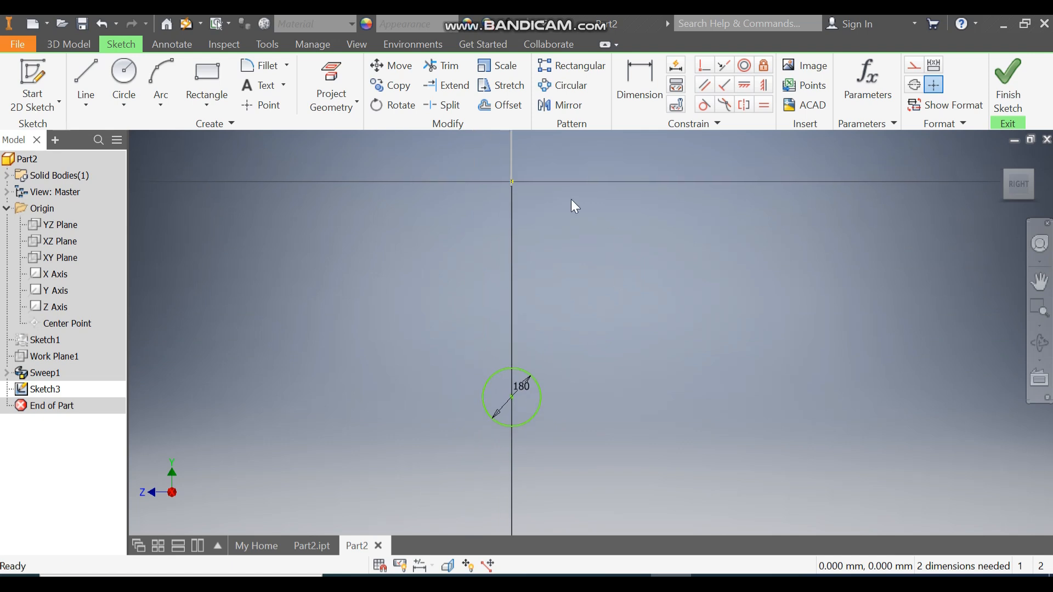
{"action": "left_click", "coordinate": [641, 87]}
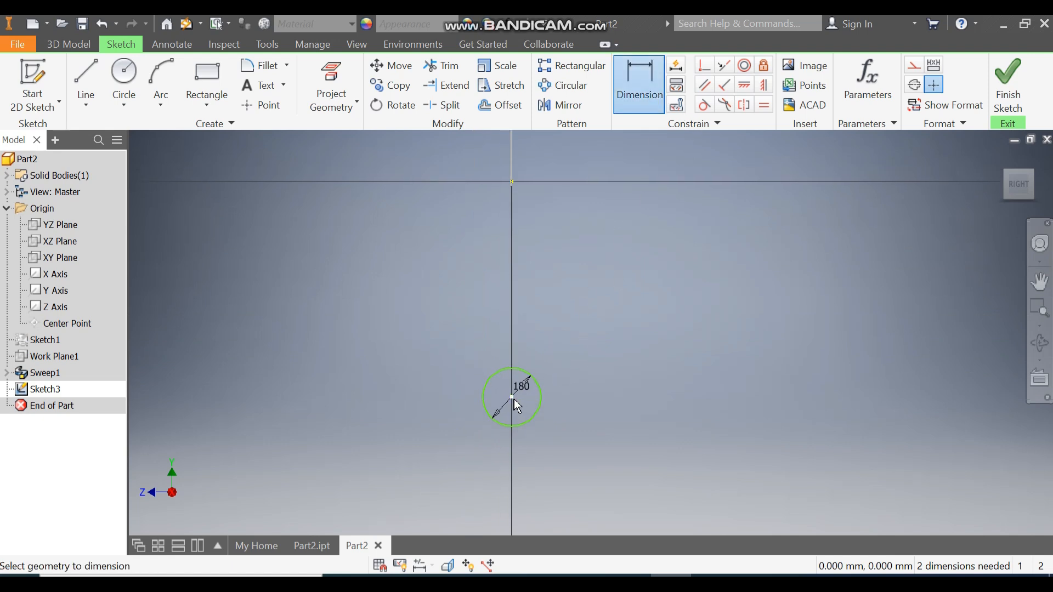
{"action": "scroll", "coordinate": [517, 184], "scroll_direction": "down", "scroll_amount": 5}
{"action": "left_click", "coordinate": [379, 208]}
{"action": "scroll", "coordinate": [543, 296], "scroll_direction": "down", "scroll_amount": 3}
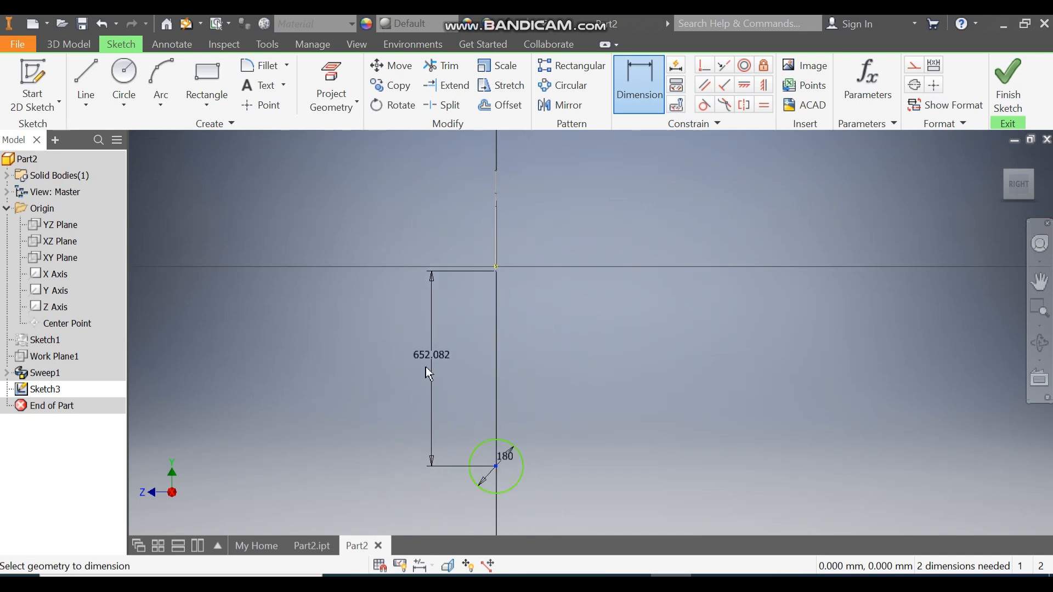
{"action": "left_click", "coordinate": [428, 374]}
{"action": "type", "text": "78"}
{"action": "key", "text": "Return"}
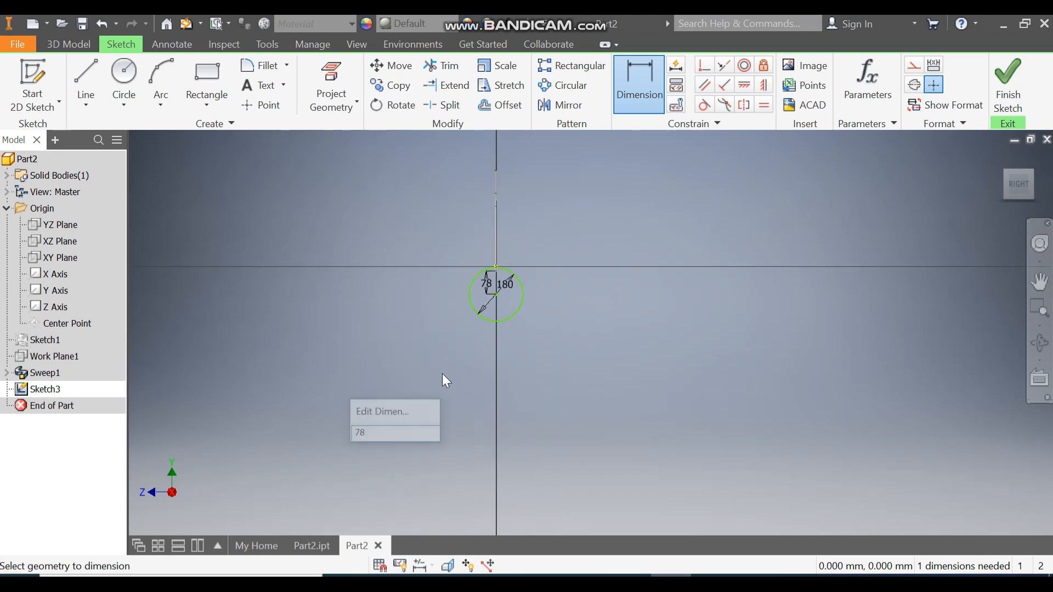
- Align the circle's centre with the point at the rod's lower end using a Horizontal constraint
{"action": "scroll", "coordinate": [488, 309], "scroll_direction": "up", "scroll_amount": 5}
{"action": "middle_click_drag", "start_coordinate": [497, 222], "coordinate": [491, 283]}
{"action": "scroll", "coordinate": [524, 212], "scroll_direction": "up", "scroll_amount": 6}
{"action": "scroll", "coordinate": [524, 213], "scroll_direction": "down", "scroll_amount": 5}
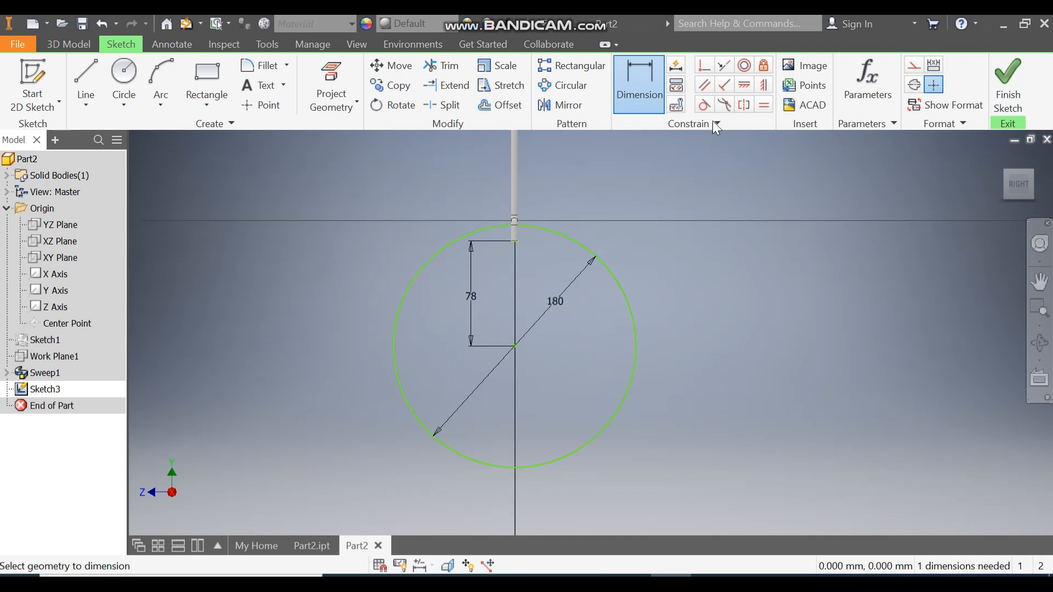
{"action": "left_click", "coordinate": [744, 85]}
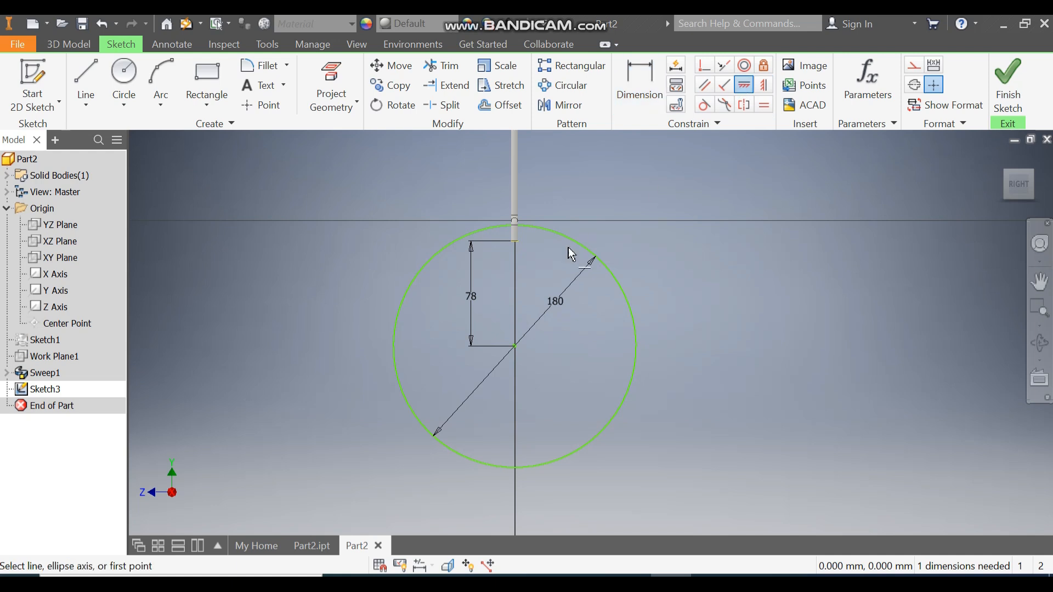
{"action": "left_click", "coordinate": [515, 242]}
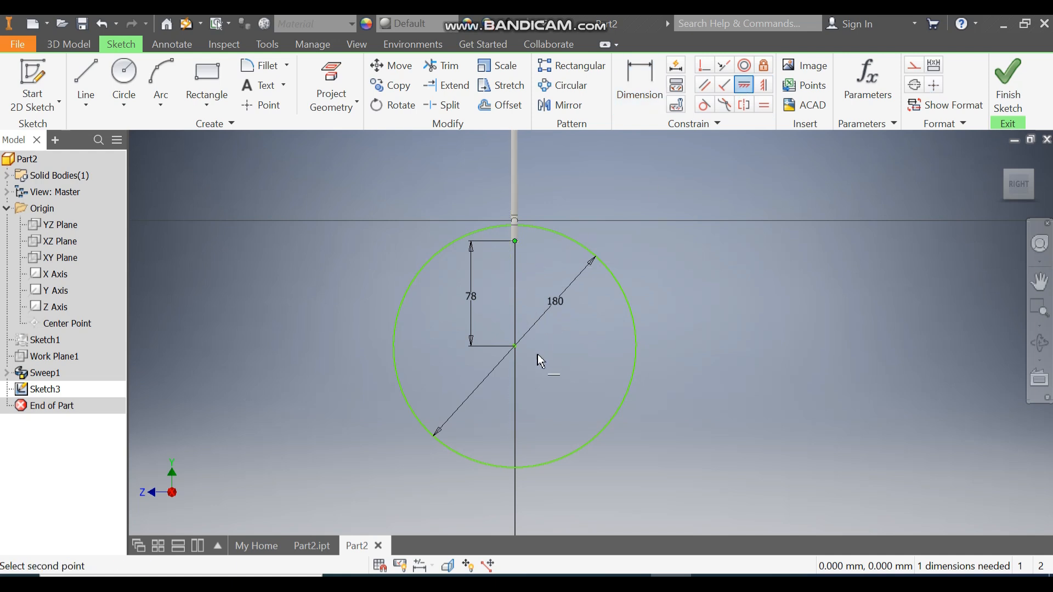
{"action": "left_click", "coordinate": [515, 346]}
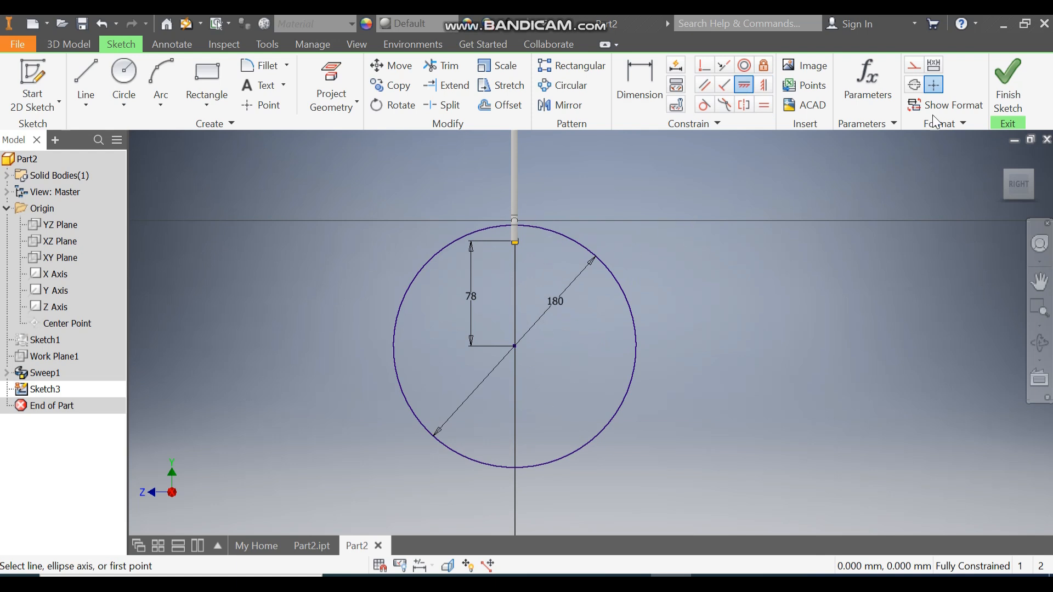
- Finish the sketch and extrude the 180 mm circle 20 mm, joined to the rod
{"action": "left_click", "coordinate": [1000, 80]}
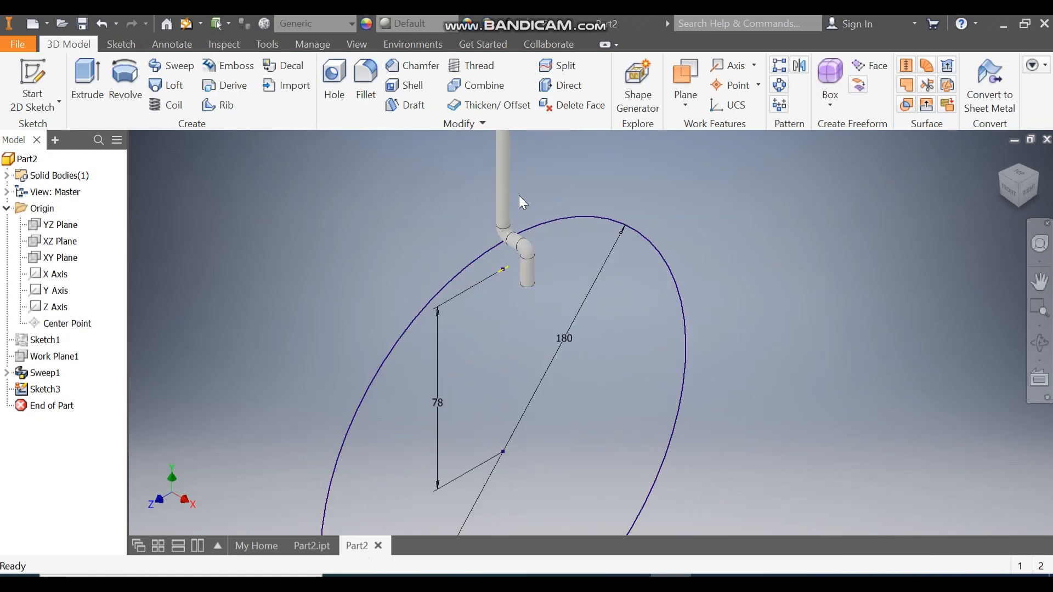
{"action": "left_click", "coordinate": [88, 90]}
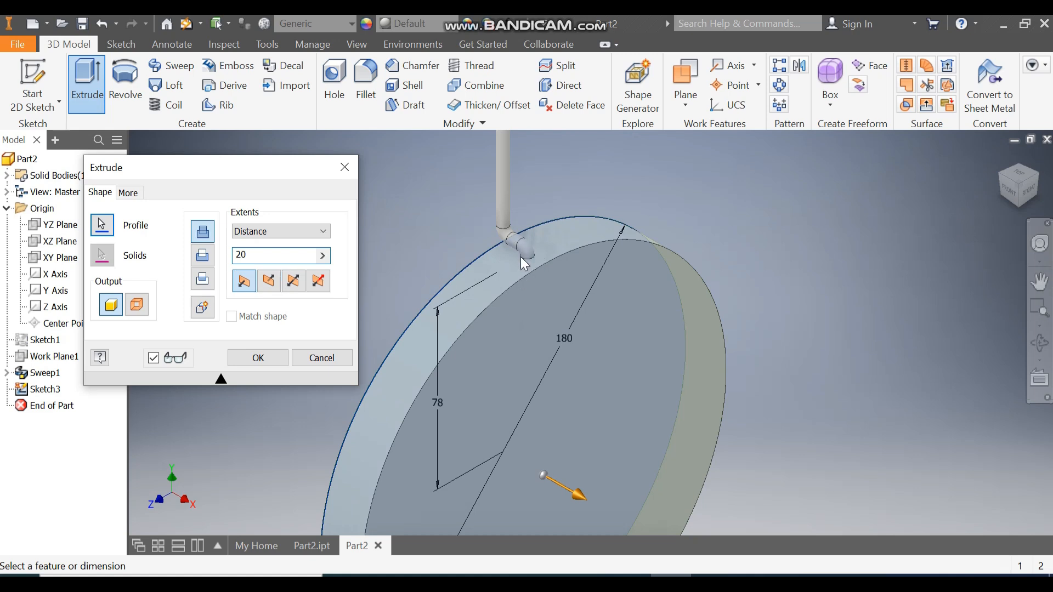
{"action": "left_click", "coordinate": [269, 356]}
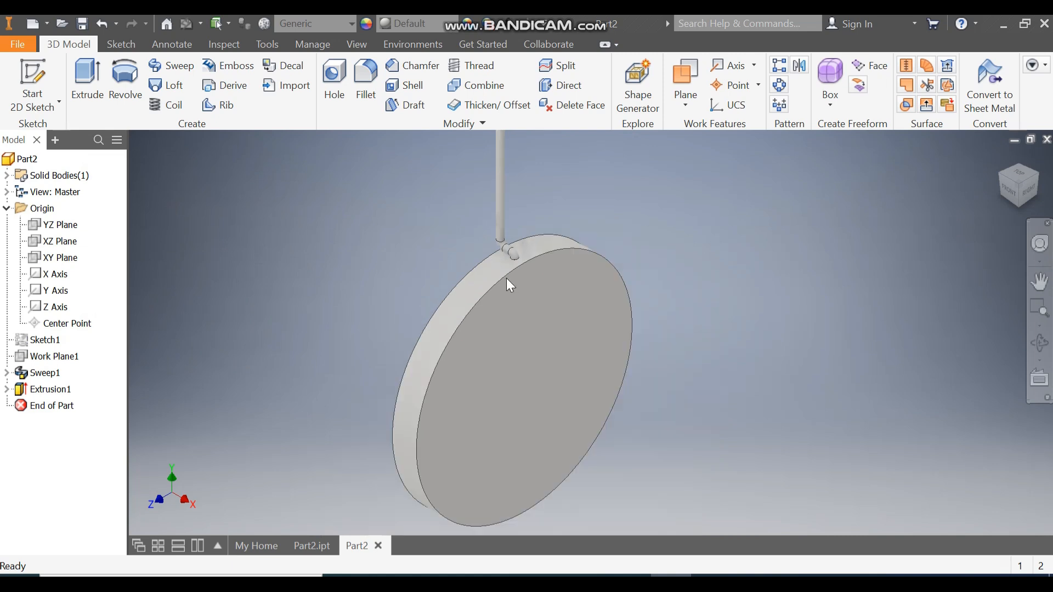
- Start a new sketch on the disc's front face
{"action": "scroll", "coordinate": [510, 285], "scroll_direction": "down", "scroll_amount": 4}
{"action": "middle_click_drag", "start_coordinate": [950, 242], "coordinate": [591, 351], "text": "shift"}
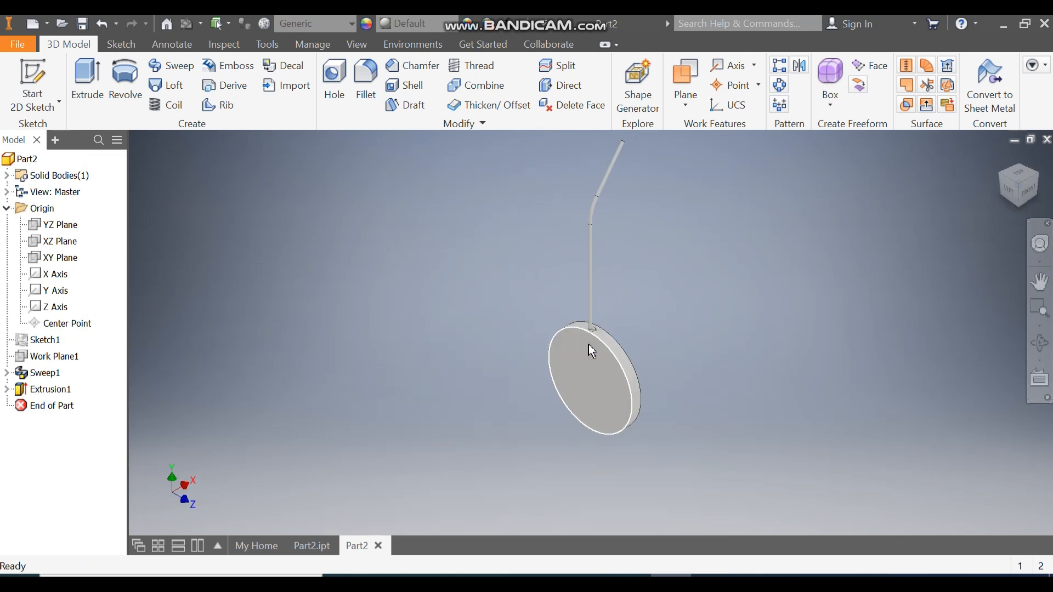
{"action": "scroll", "coordinate": [591, 351], "scroll_direction": "up", "scroll_amount": 4}
{"action": "scroll", "coordinate": [594, 192], "scroll_direction": "down", "scroll_amount": 3}
{"action": "middle_click_drag", "start_coordinate": [593, 172], "coordinate": [584, 241], "text": "shift"}
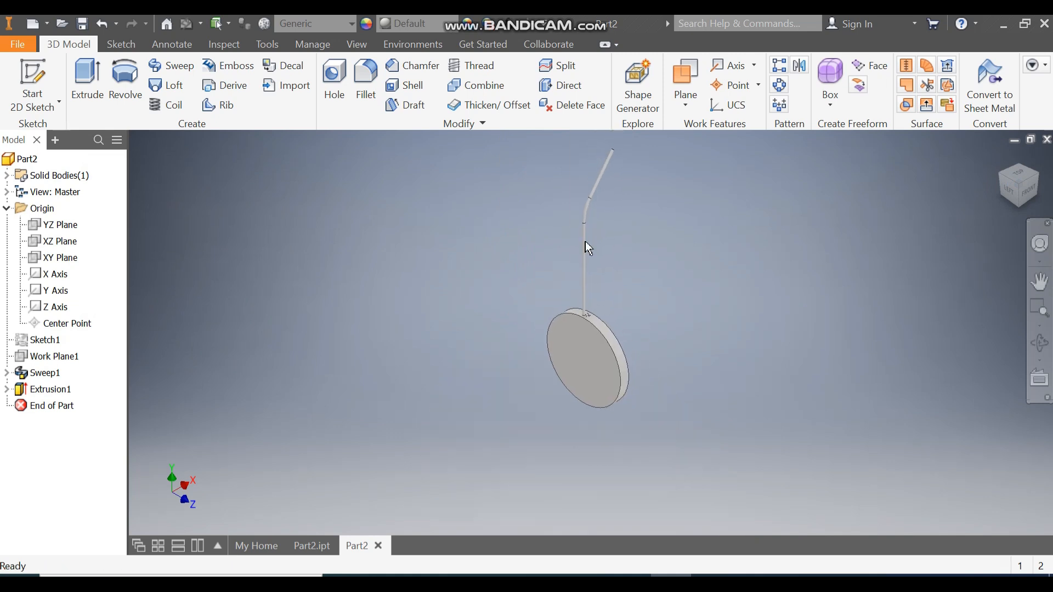
{"action": "middle_click_drag", "start_coordinate": [862, 293], "coordinate": [617, 391], "text": "shift"}
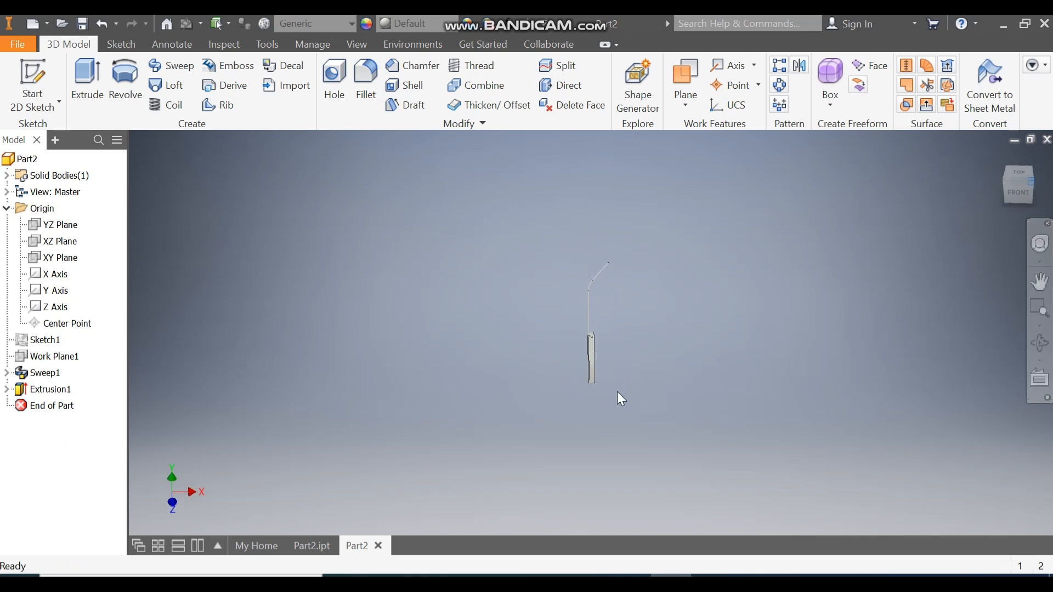
{"action": "scroll", "coordinate": [596, 347], "scroll_direction": "up", "scroll_amount": 4}
{"action": "left_click", "coordinate": [596, 333]}
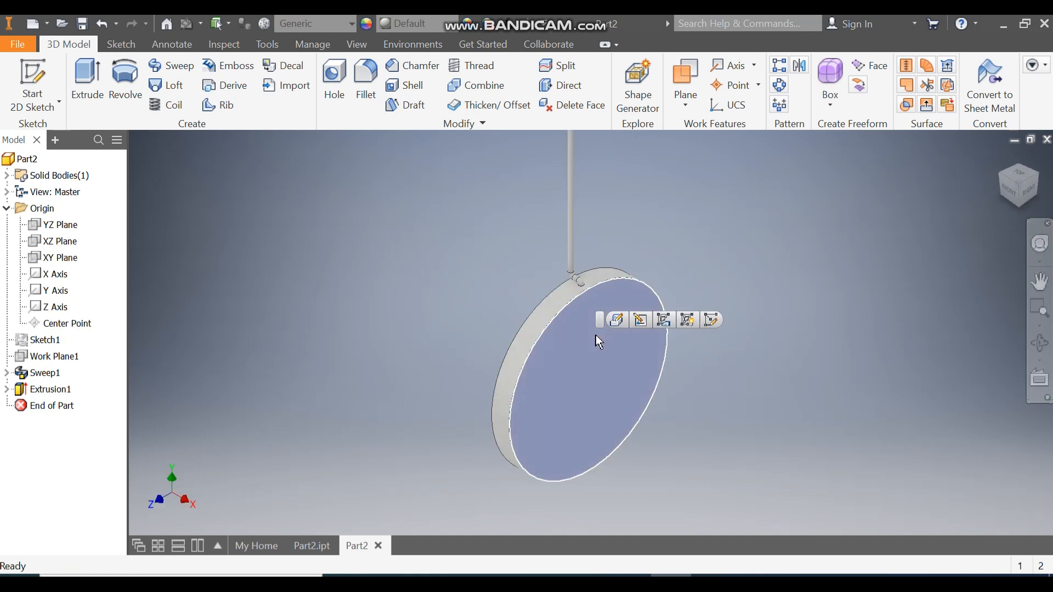
{"action": "left_click", "coordinate": [709, 321]}
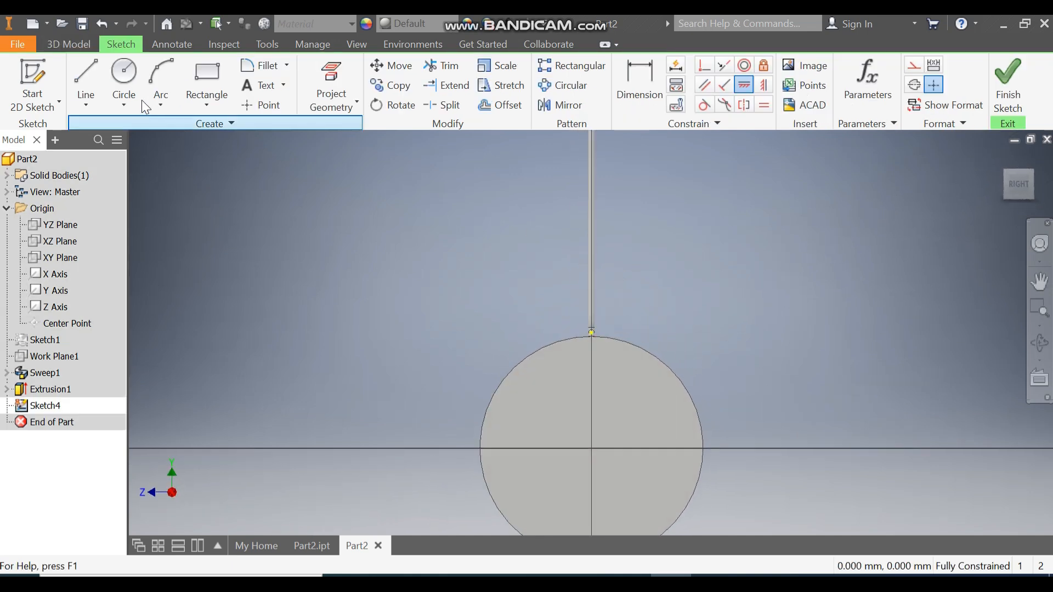
- Project the disc's outer edge into the sketch and offset it 20 mm inward
{"action": "left_click", "coordinate": [141, 99]}
{"action": "middle_click_drag", "start_coordinate": [545, 317], "coordinate": [526, 250]}
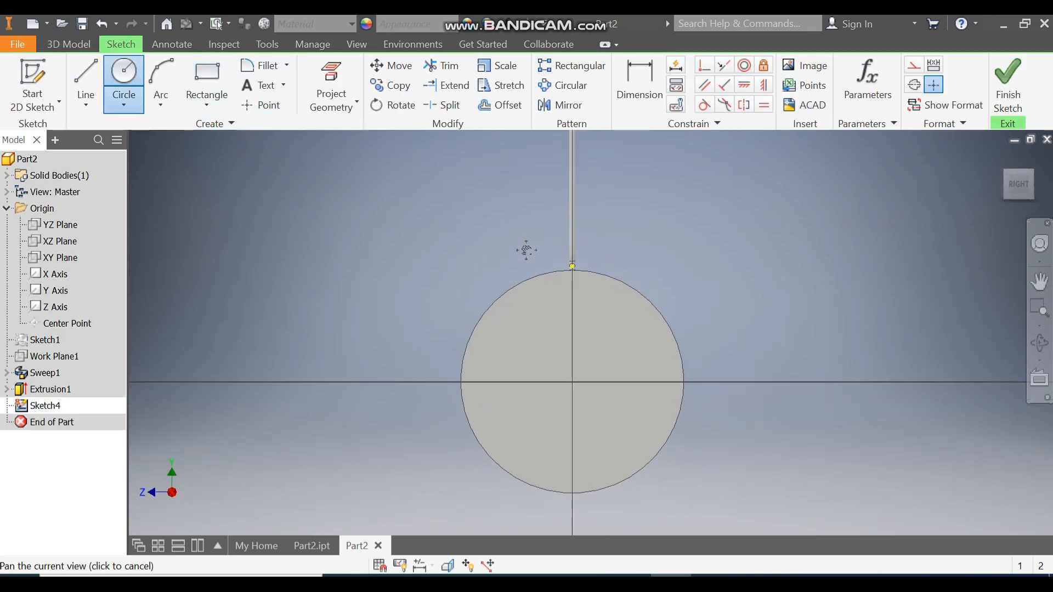
{"action": "left_click", "coordinate": [341, 71]}
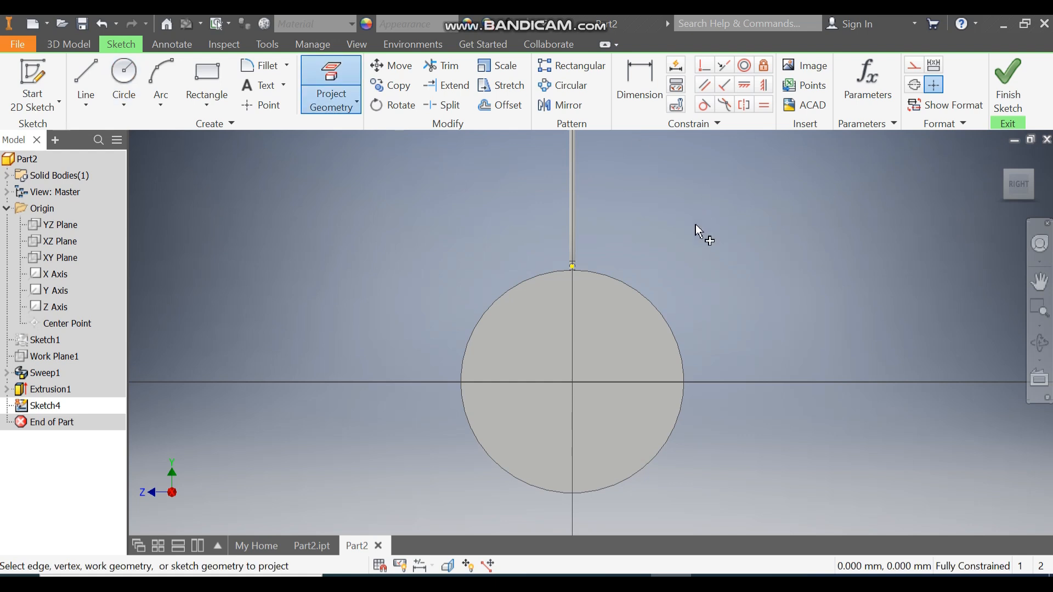
{"action": "left_click", "coordinate": [634, 291]}
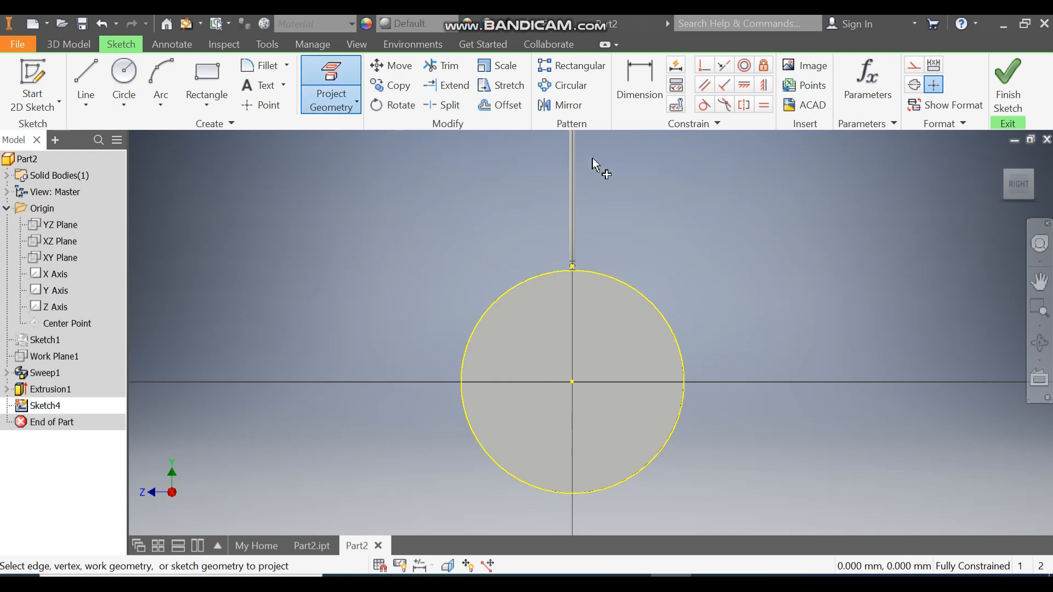
{"action": "left_click", "coordinate": [497, 107]}
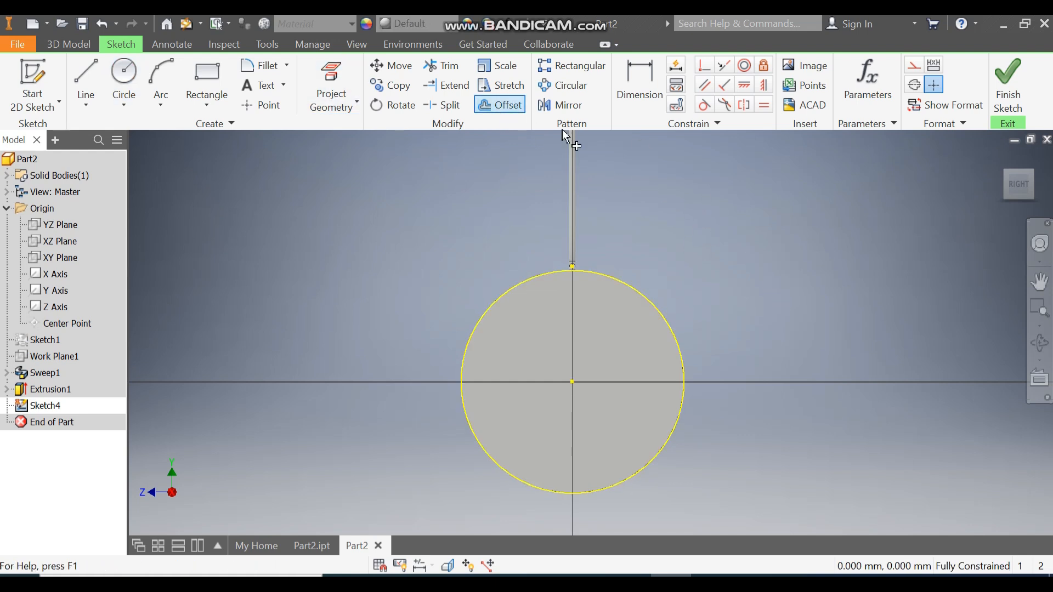
{"action": "left_click", "coordinate": [639, 293]}
{"action": "type", "text": "20"}
{"action": "key", "text": "Return"}
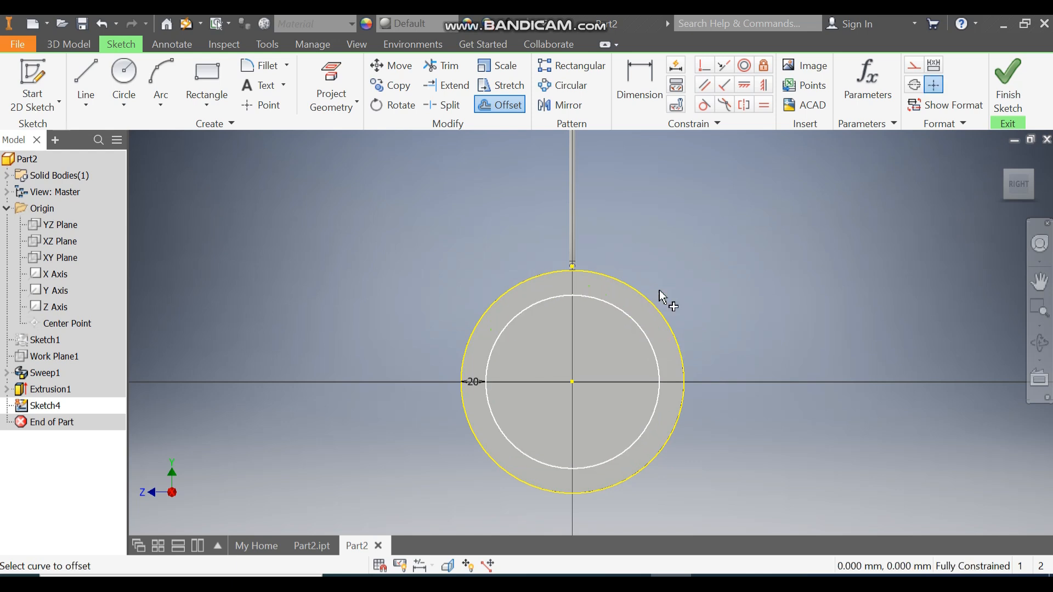
- Finish the sketch and cut the inner circle 8 mm deep into the disc with Extrude
{"action": "left_click", "coordinate": [1008, 88]}
{"action": "left_click", "coordinate": [88, 78]}
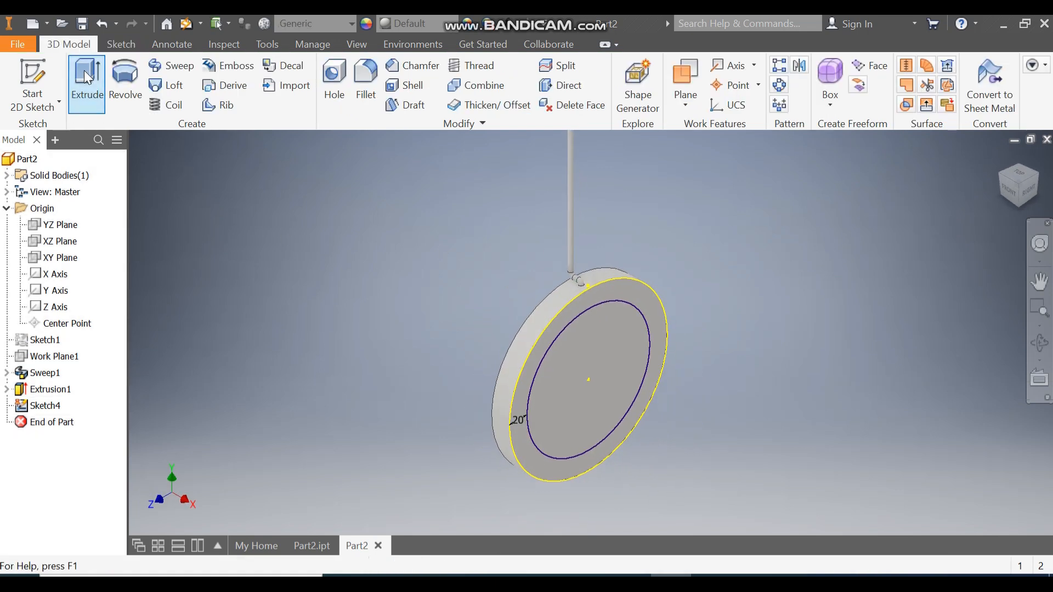
{"action": "left_click", "coordinate": [597, 330]}
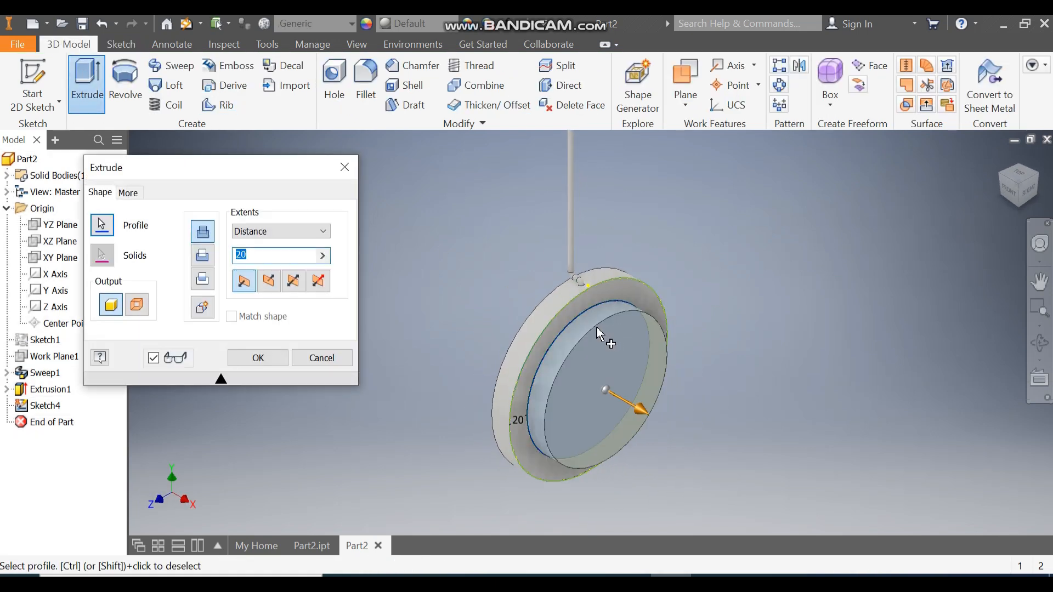
{"action": "type", "text": "8"}
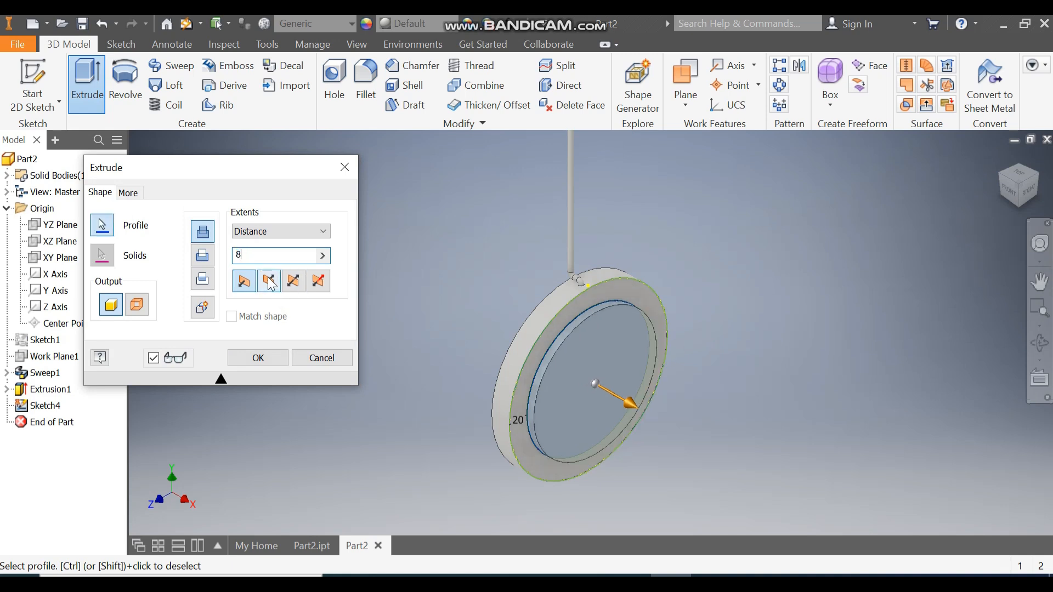
{"action": "left_click", "coordinate": [269, 282]}
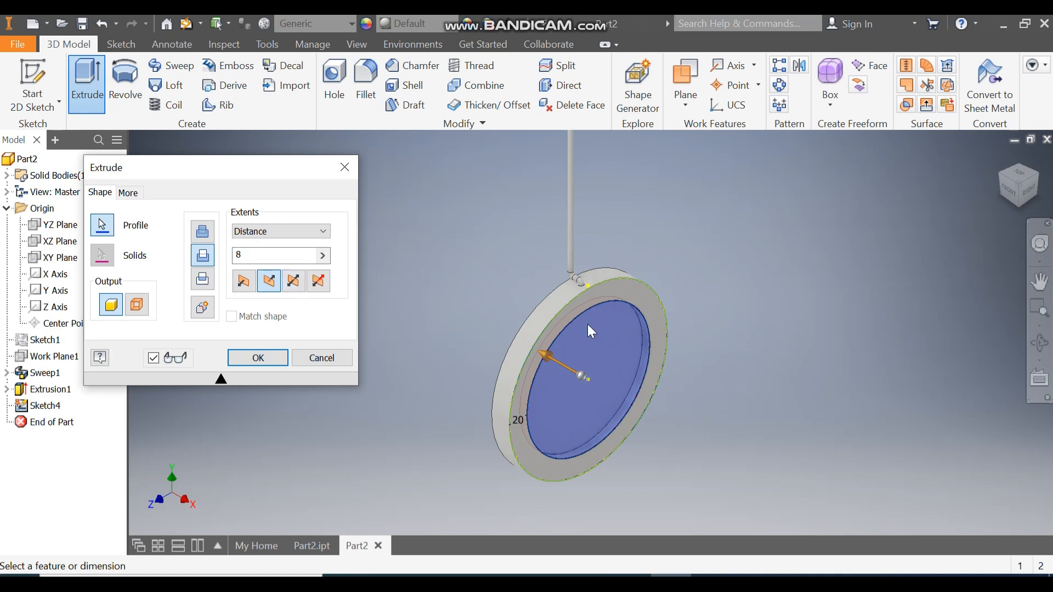
{"action": "left_click", "coordinate": [243, 359]}
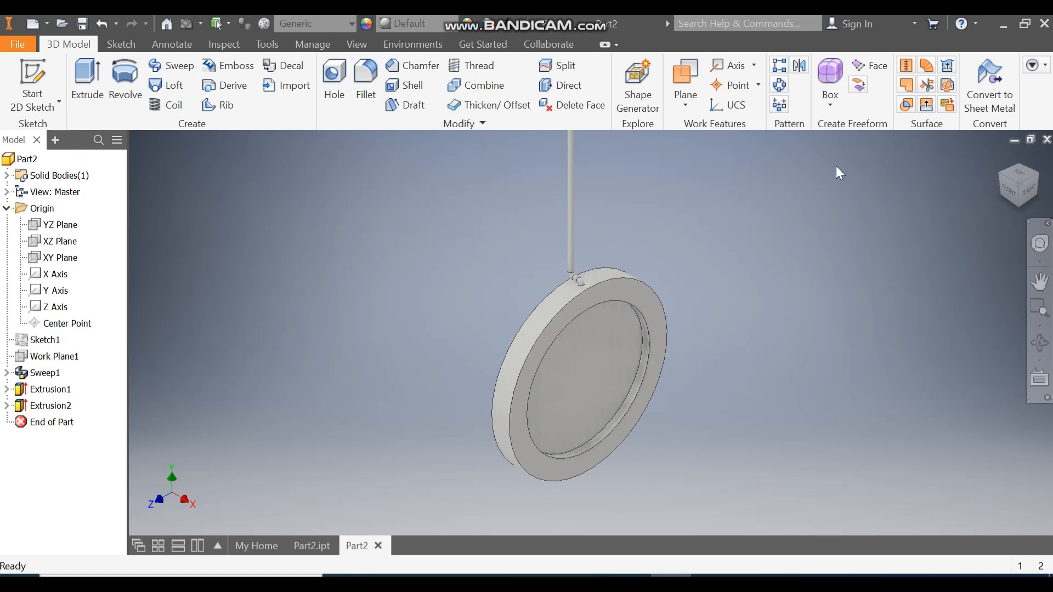
- Fillet the disc's rear outer edge with a 7 mm radius
{"action": "left_click", "coordinate": [367, 79]}
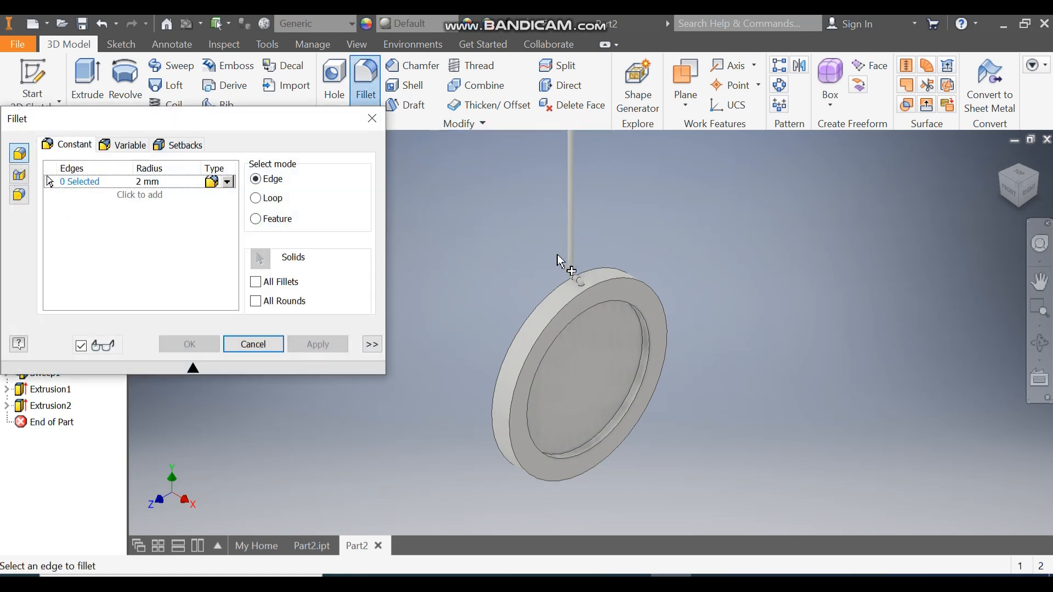
{"action": "left_click", "coordinate": [148, 182]}
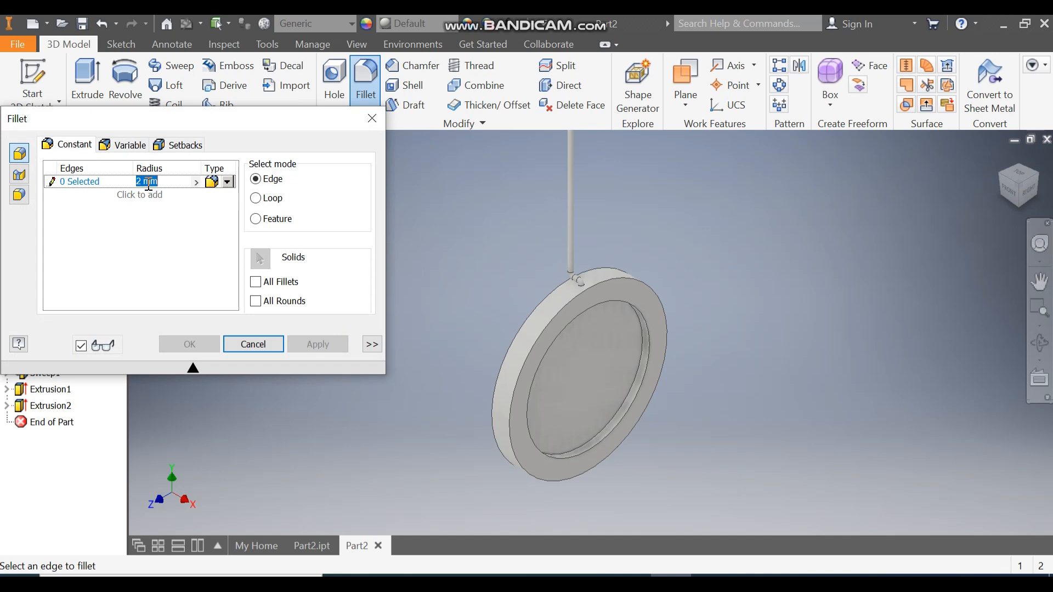
{"action": "type", "text": "7"}
{"action": "left_click", "coordinate": [80, 184]}
{"action": "left_click", "coordinate": [565, 293]}
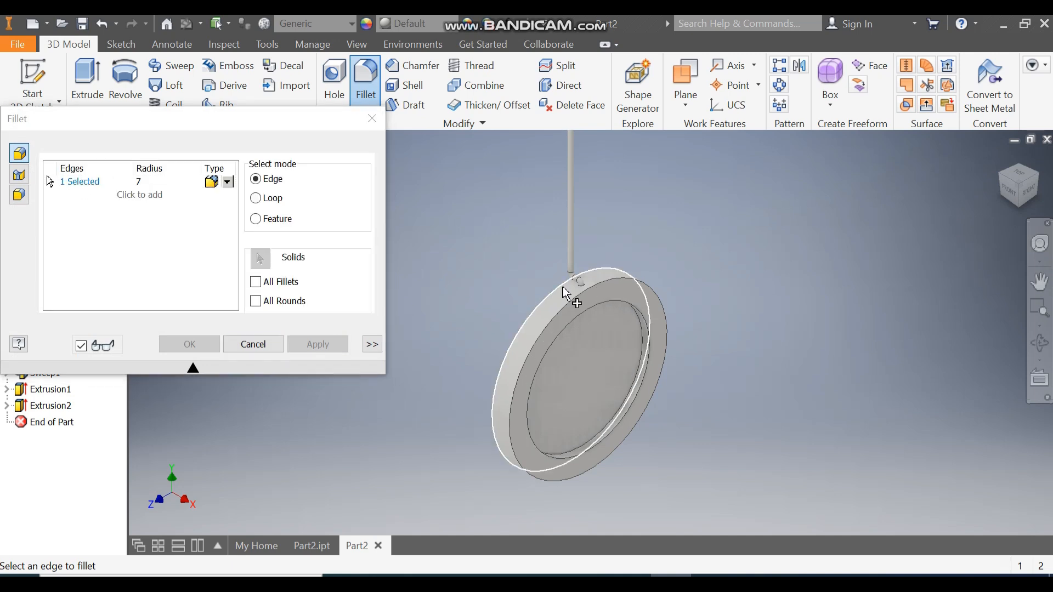
{"action": "left_click", "coordinate": [318, 344]}
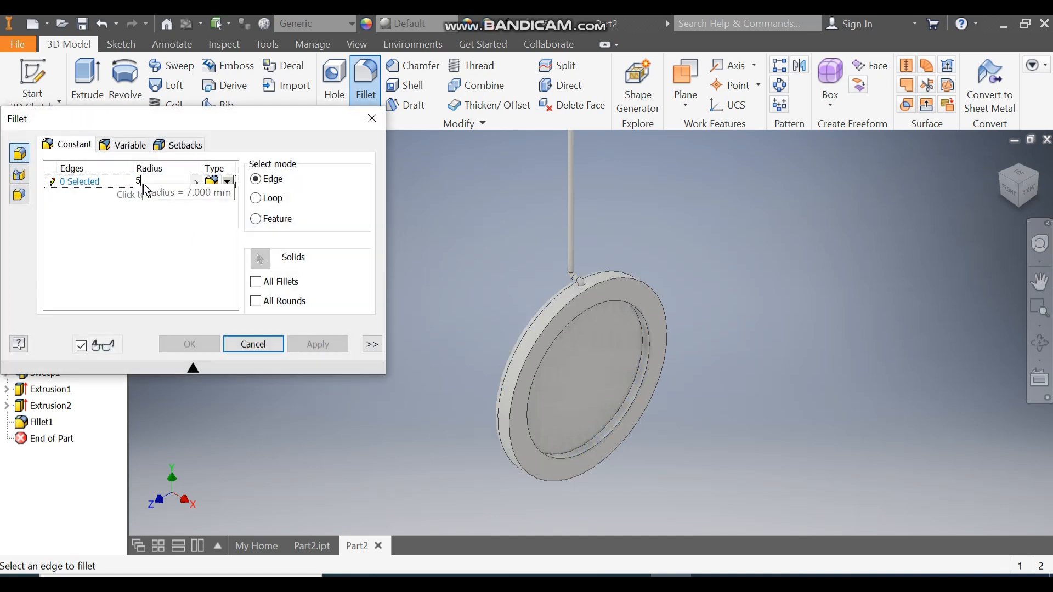
- Fillet the floor and rim edges of the disc's circular recess with a 5 mm radius
{"action": "scroll", "coordinate": [647, 342], "scroll_direction": "up", "scroll_amount": 2}
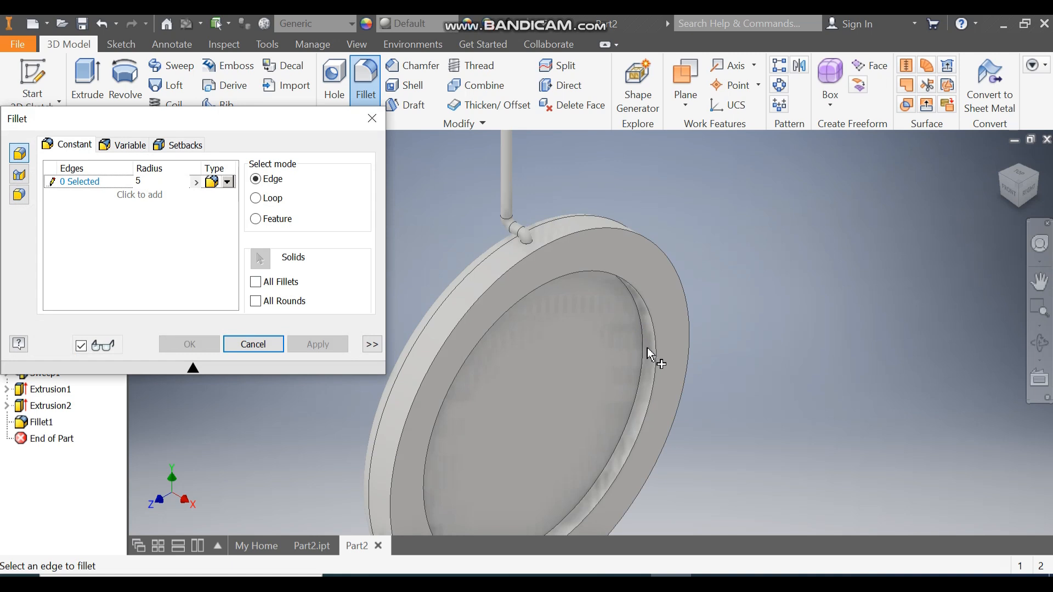
{"action": "left_click", "coordinate": [647, 355]}
{"action": "left_click", "coordinate": [665, 356]}
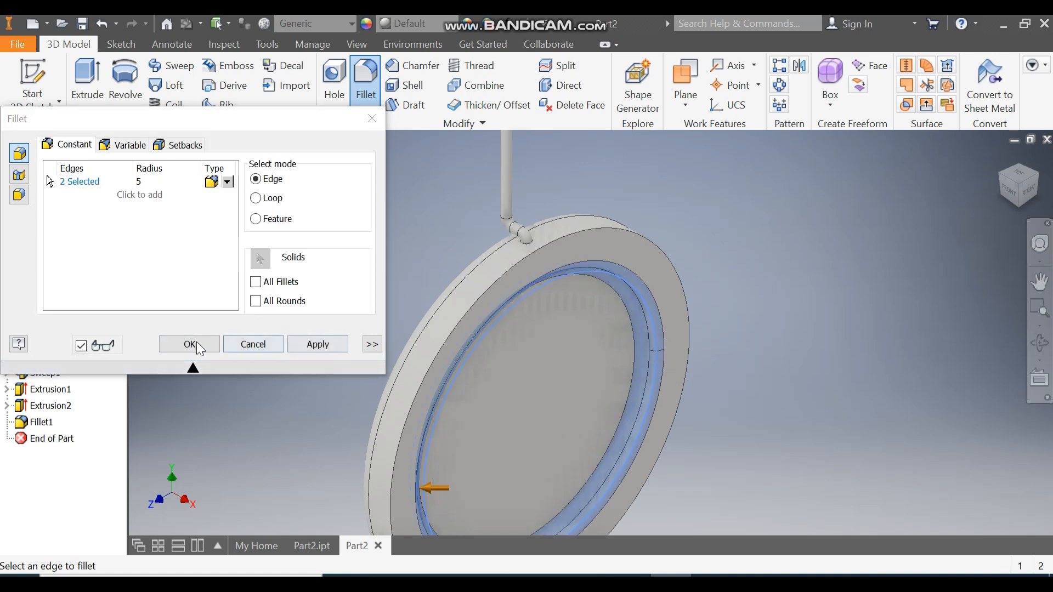
{"action": "left_click", "coordinate": [192, 344]}
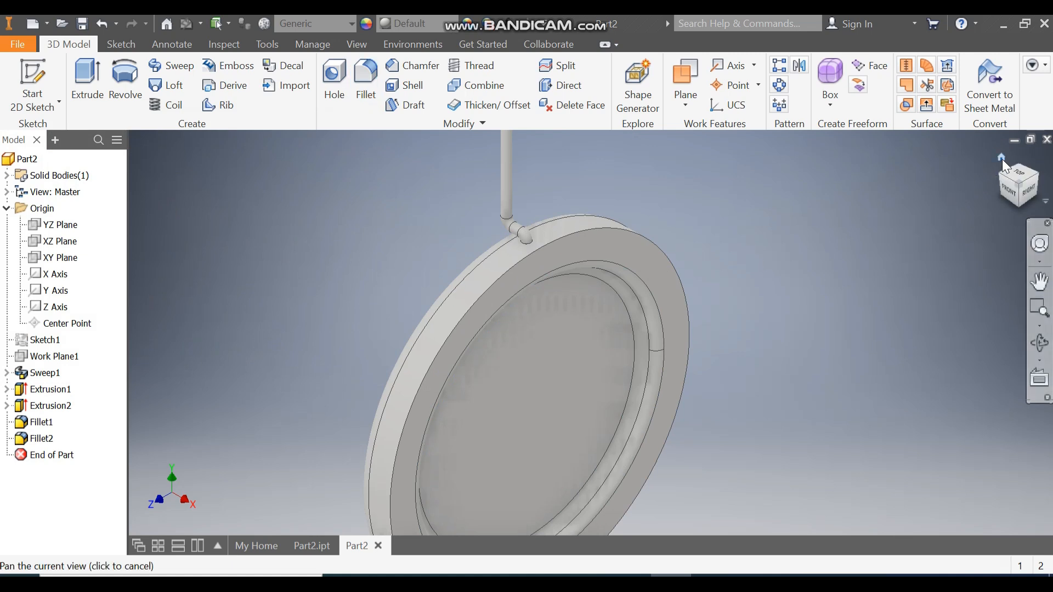
- Pattern the swept rod circularly around the disc's axis with 52 occurrences over 360 degrees
{"action": "left_click", "coordinate": [1002, 160]}
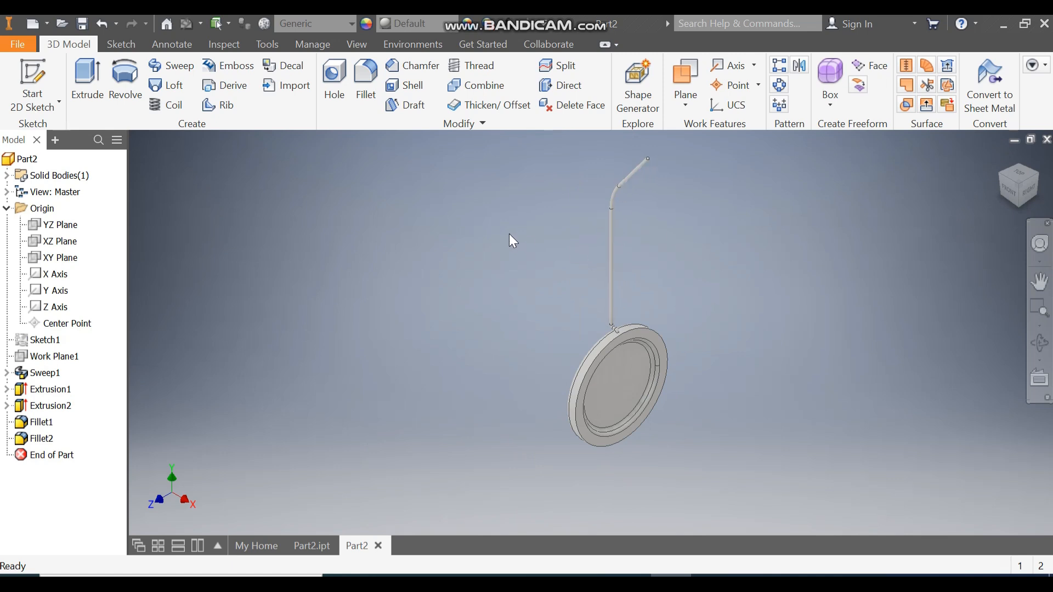
{"action": "left_click", "coordinate": [779, 86]}
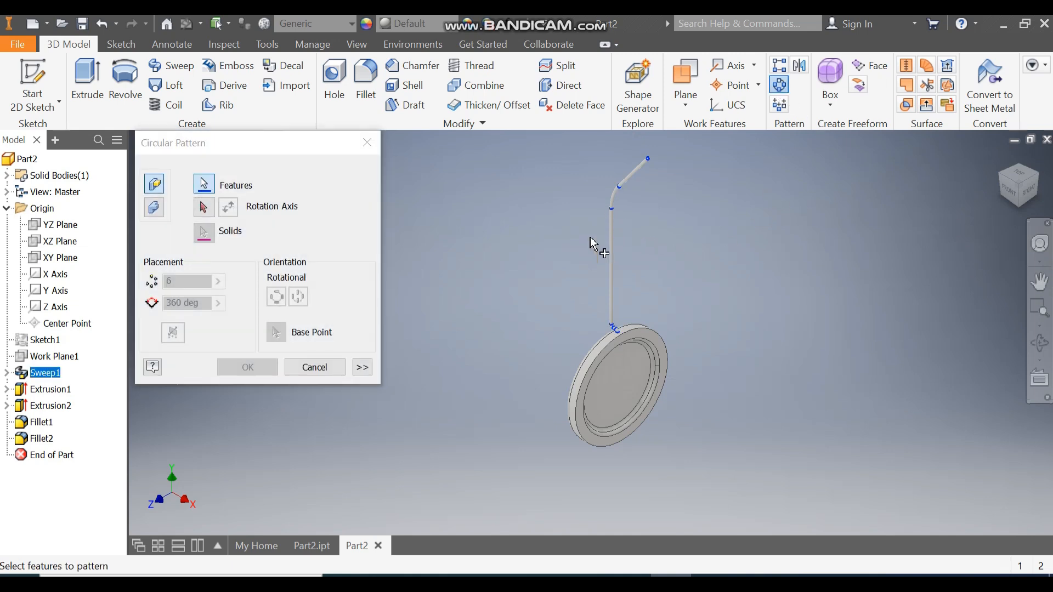
{"action": "left_click", "coordinate": [48, 375]}
{"action": "left_click", "coordinate": [202, 212]}
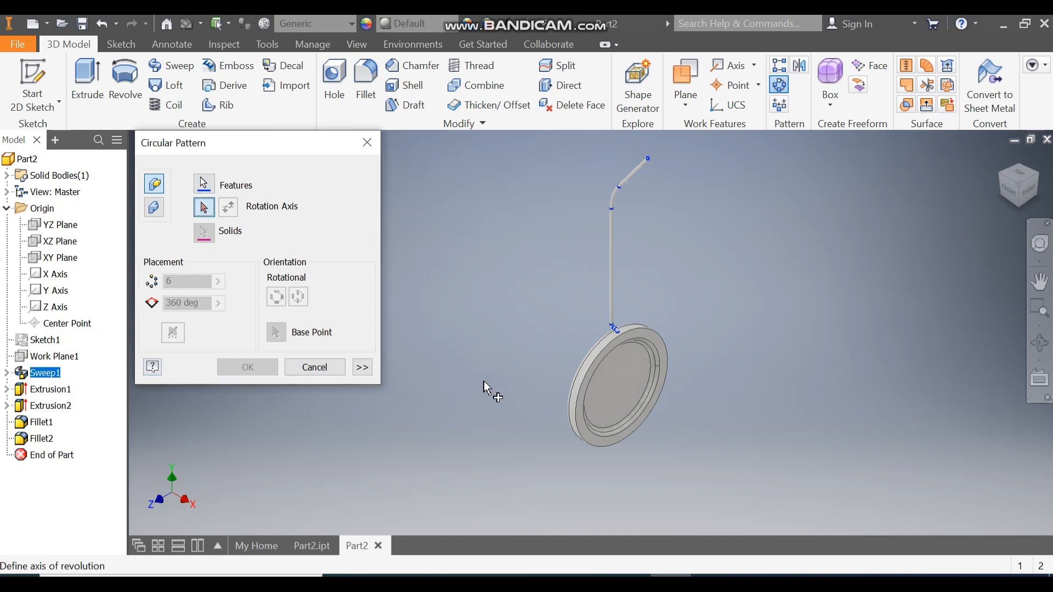
{"action": "left_click", "coordinate": [601, 356]}
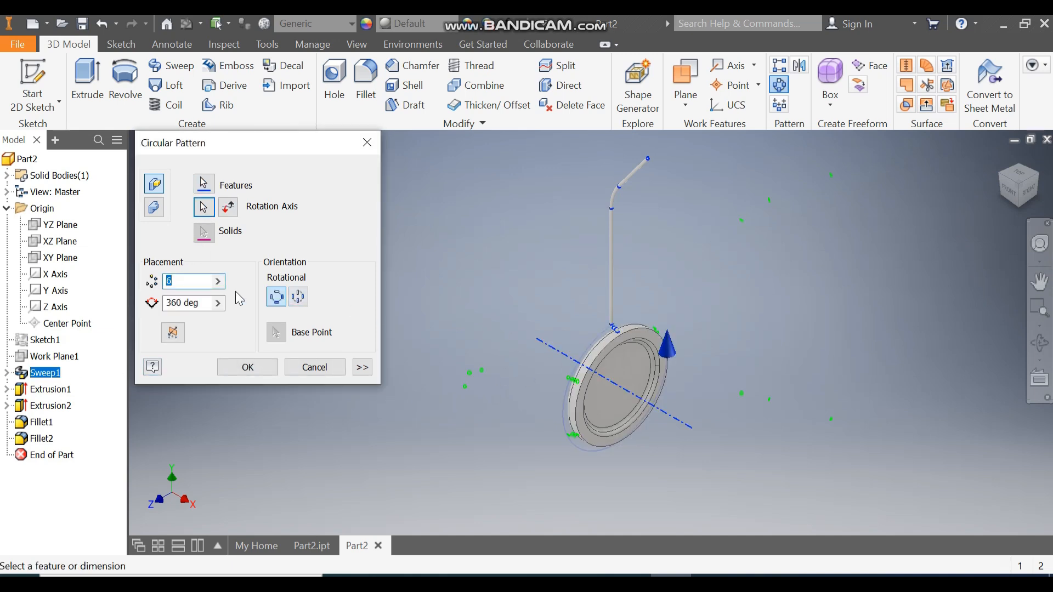
{"action": "type", "text": "50"}
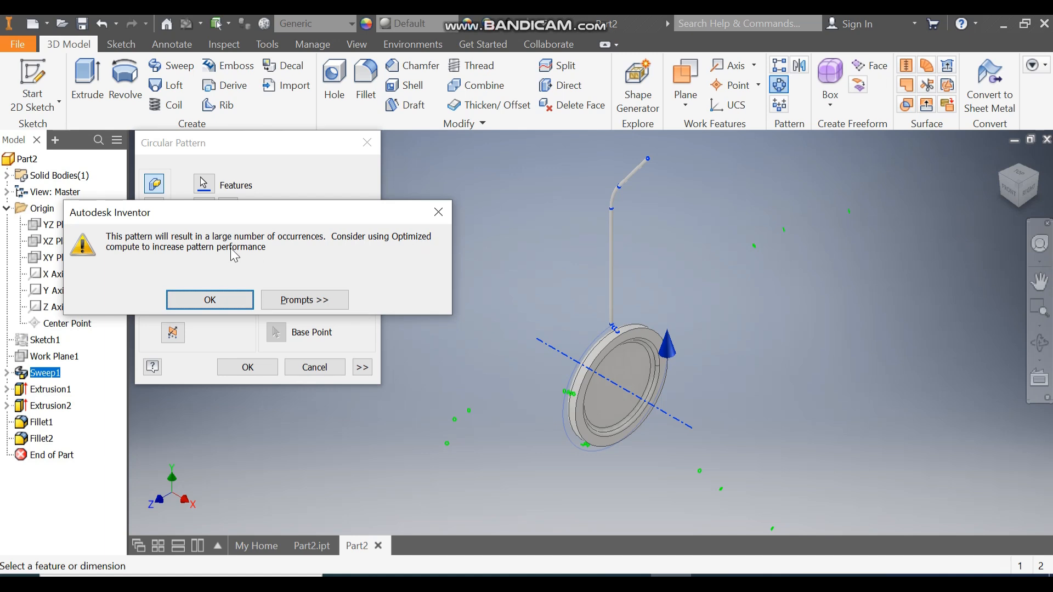
{"action": "left_click", "coordinate": [230, 297]}
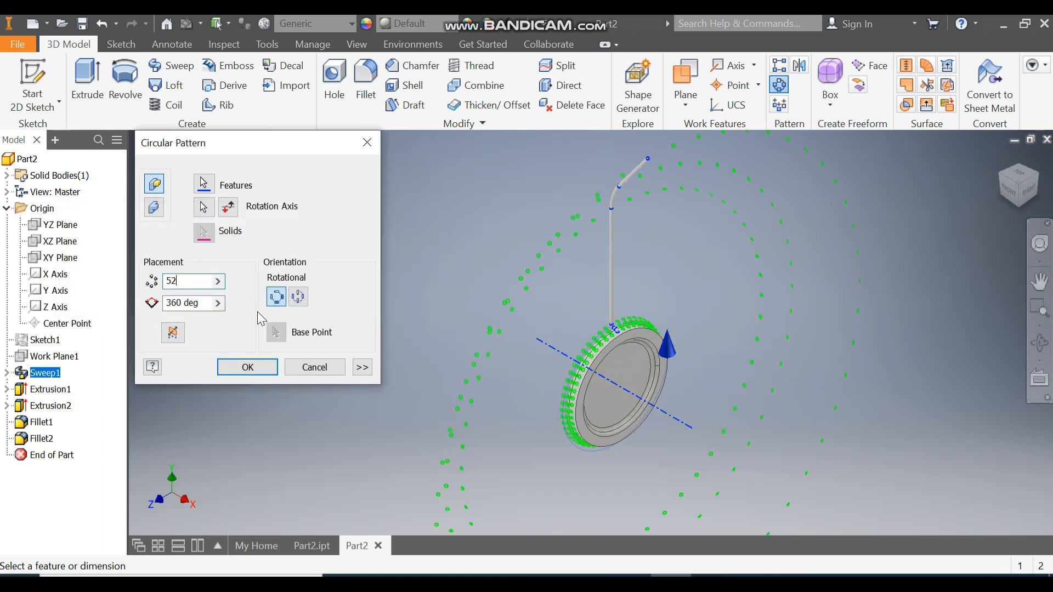
{"action": "left_click", "coordinate": [249, 371]}
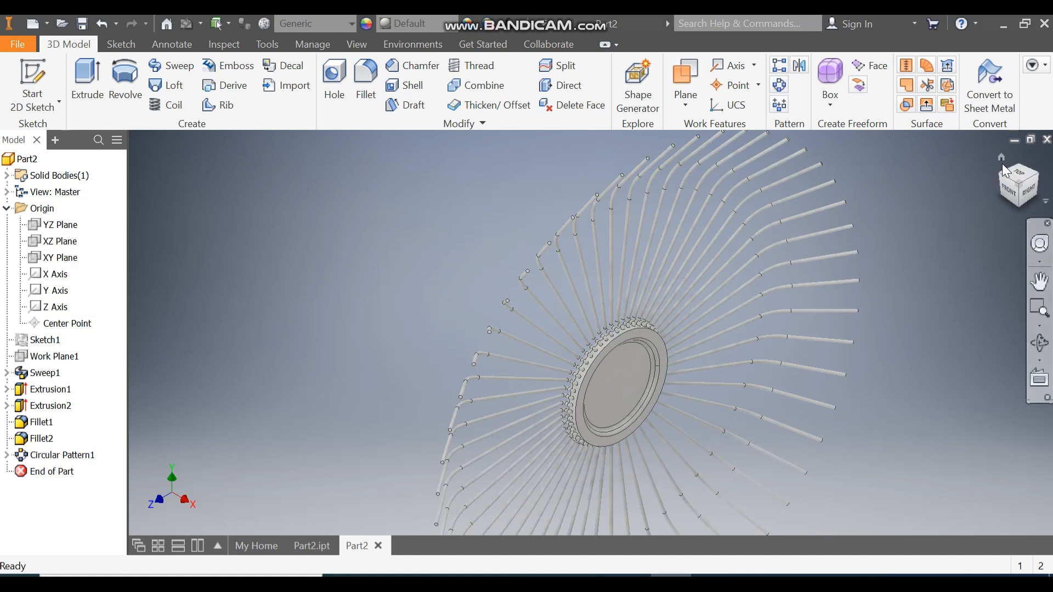
- Apply the "Blue - Wall Paint - Glossy" appearance to the whole part
{"action": "left_click", "coordinate": [1001, 158]}
{"action": "scroll", "coordinate": [599, 357], "scroll_direction": "down", "scroll_amount": 8}
{"action": "middle_click_drag", "start_coordinate": [634, 310], "coordinate": [644, 363]}
{"action": "scroll", "coordinate": [645, 363], "scroll_direction": "up", "scroll_amount": 4}
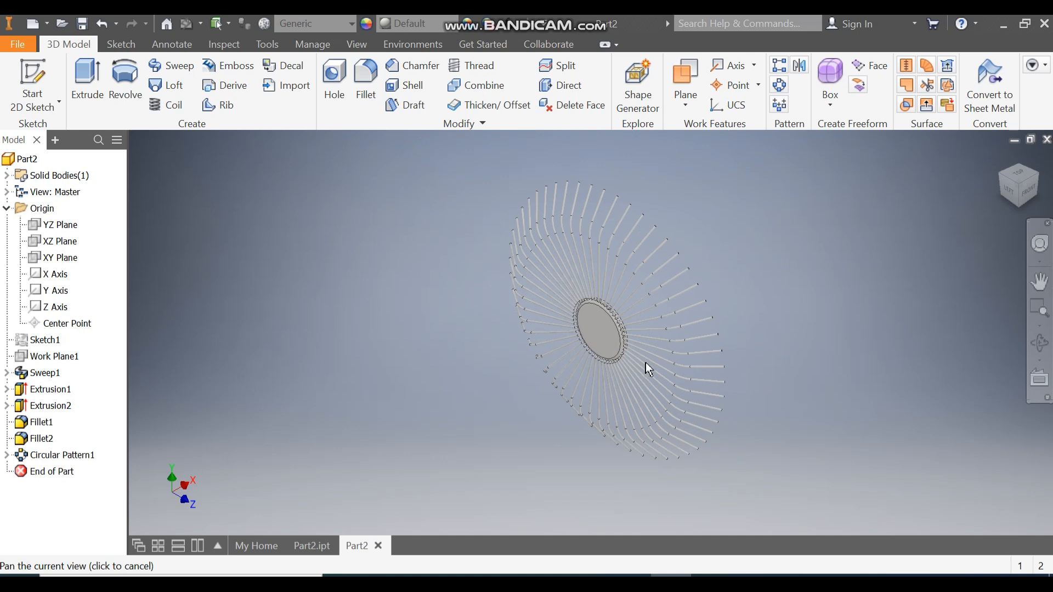
{"action": "left_click", "coordinate": [424, 25]}
{"action": "scroll", "coordinate": [454, 226], "scroll_direction": "up", "scroll_amount": 8}
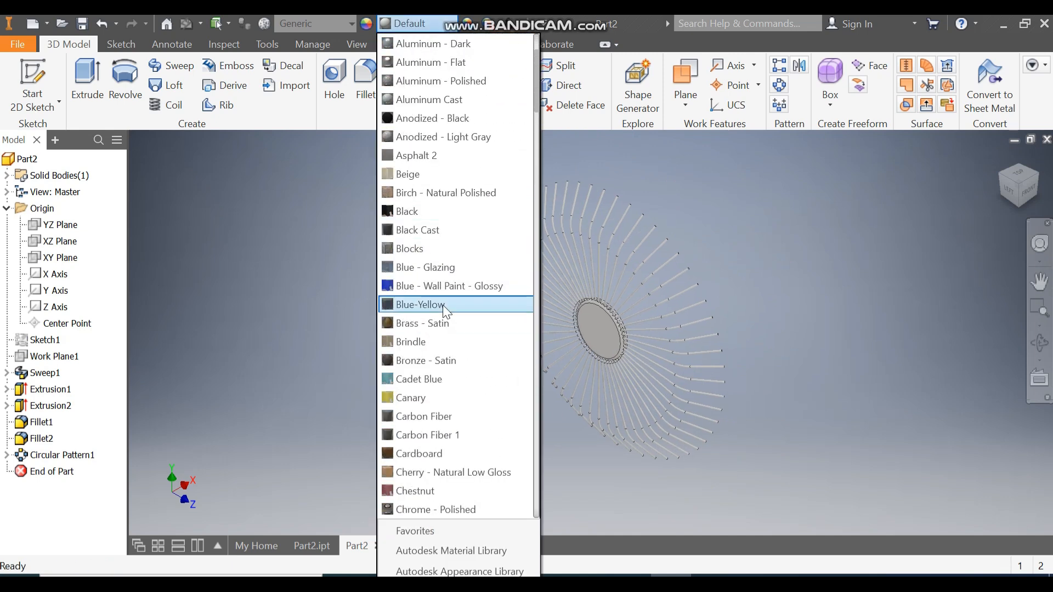
{"action": "left_click", "coordinate": [431, 286]}
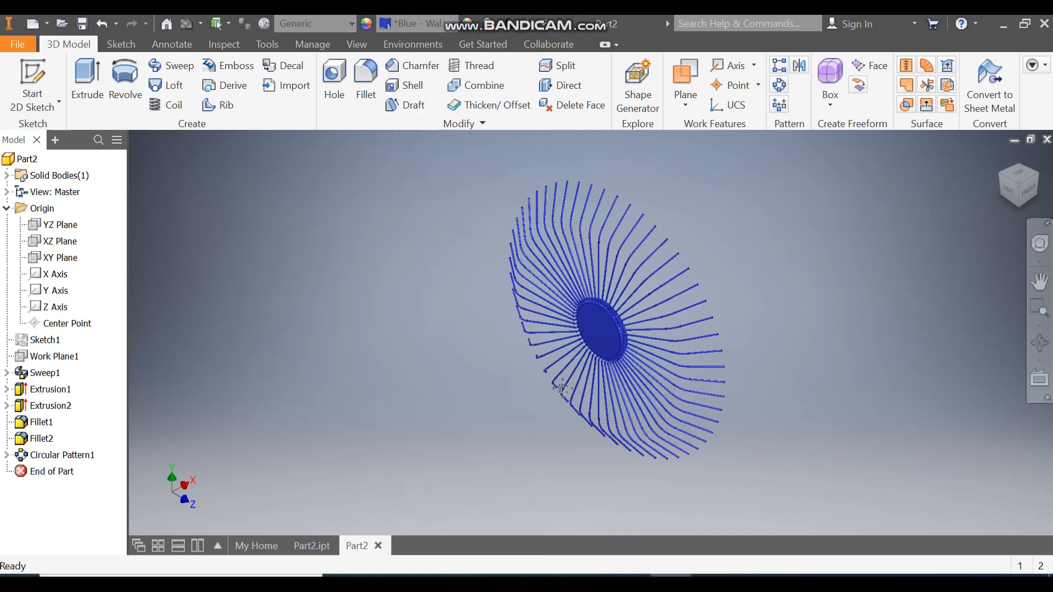
- Start a sketch on the XY Plane and draw a 10 mm diameter circle centred on the uppermost rod's end
{"action": "scroll", "coordinate": [560, 388], "scroll_direction": "down", "scroll_amount": 5}
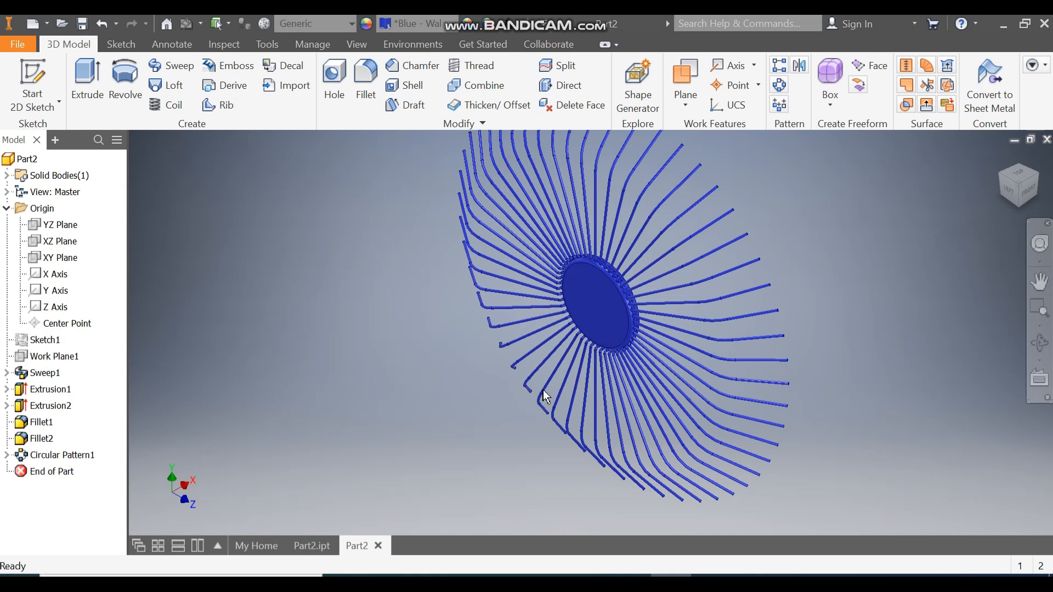
{"action": "scroll", "coordinate": [522, 333], "scroll_direction": "up", "scroll_amount": 3}
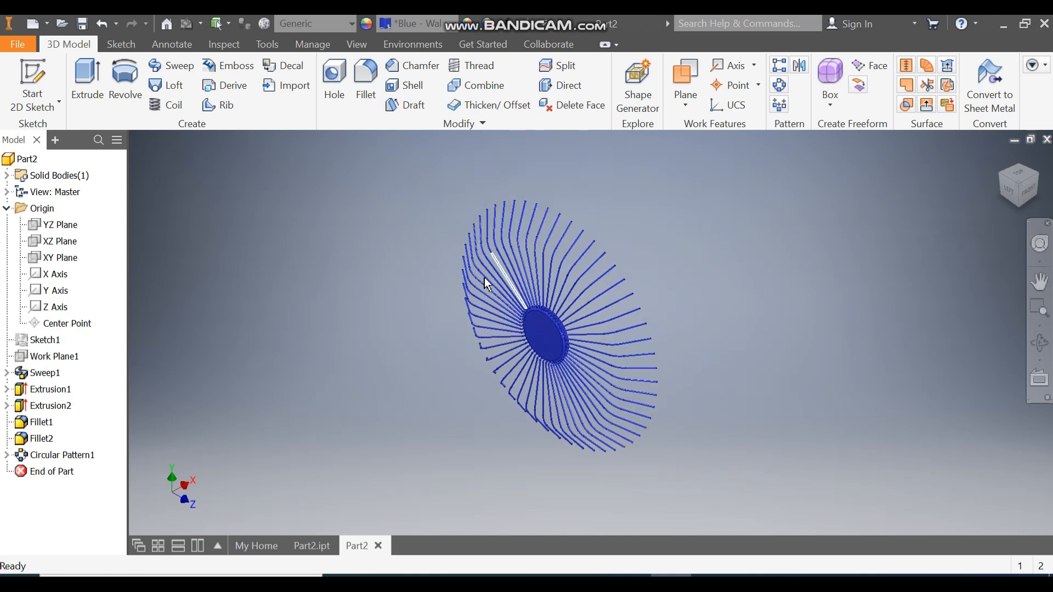
{"action": "left_click", "coordinate": [60, 261]}
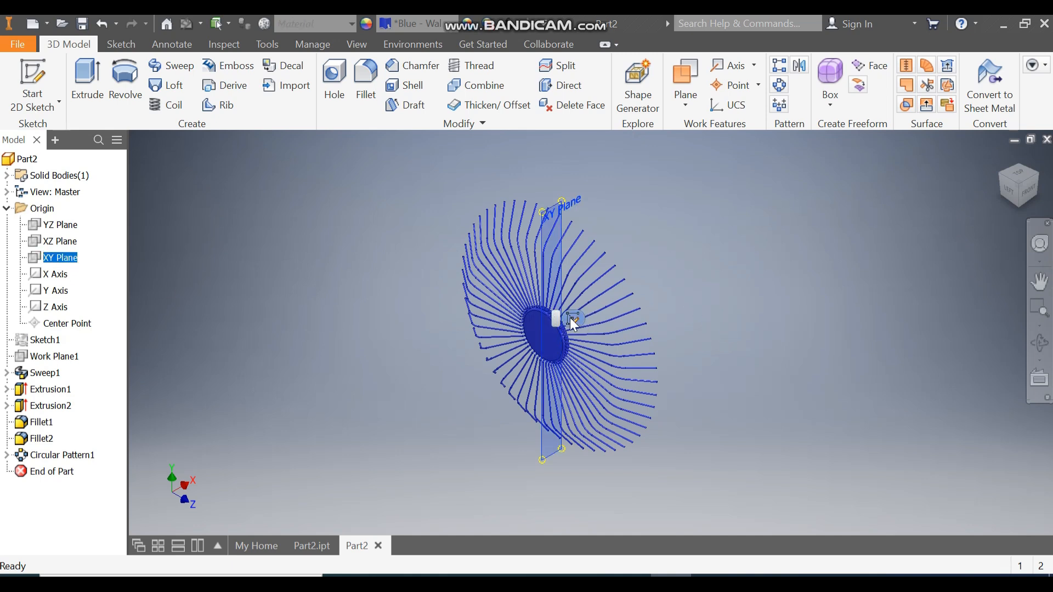
{"action": "left_click", "coordinate": [572, 318]}
{"action": "left_click", "coordinate": [124, 76]}
{"action": "scroll", "coordinate": [624, 226], "scroll_direction": "up", "scroll_amount": 5}
{"action": "scroll", "coordinate": [568, 236], "scroll_direction": "up", "scroll_amount": 2}
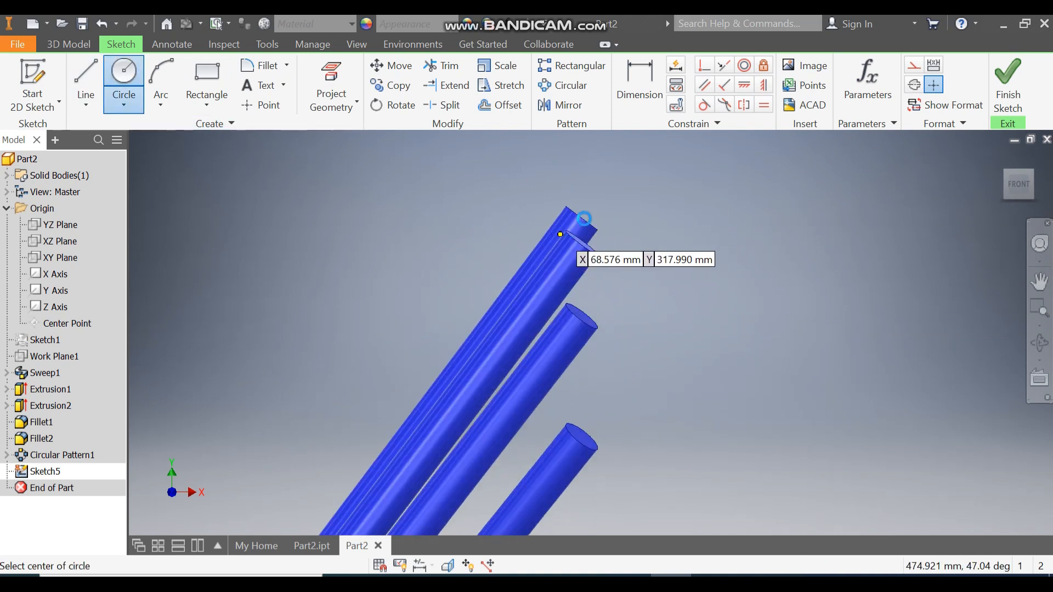
{"action": "scroll", "coordinate": [573, 220], "scroll_direction": "up", "scroll_amount": 3}
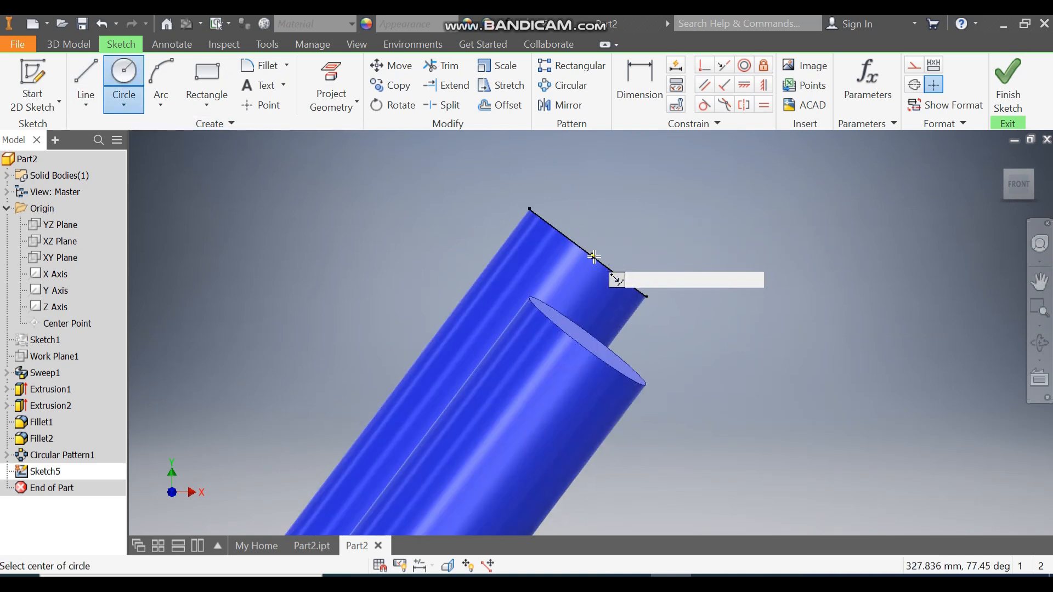
{"action": "left_click", "coordinate": [585, 252]}
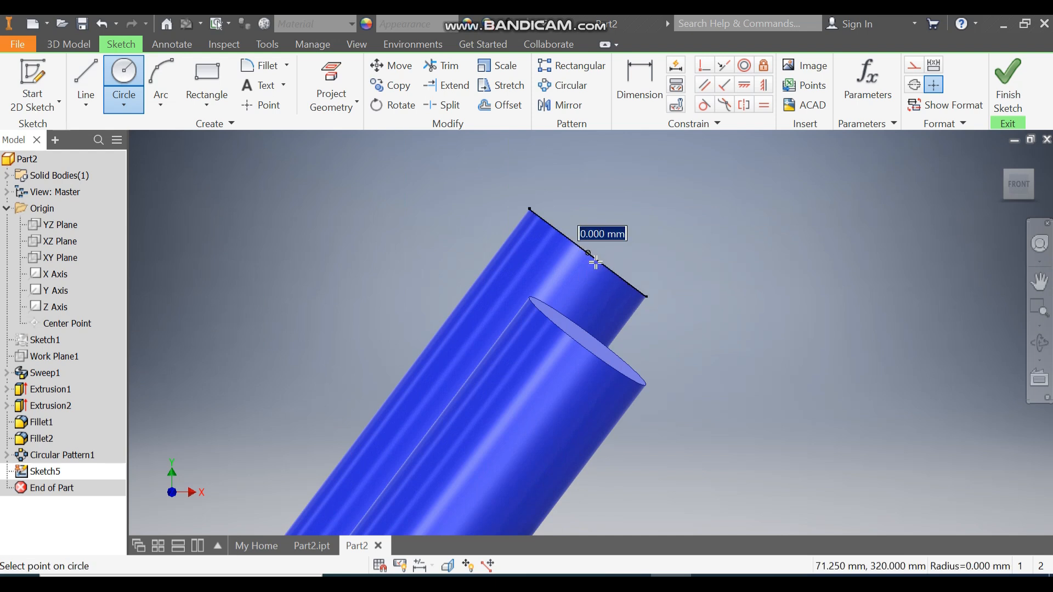
{"action": "type", "text": "10"}
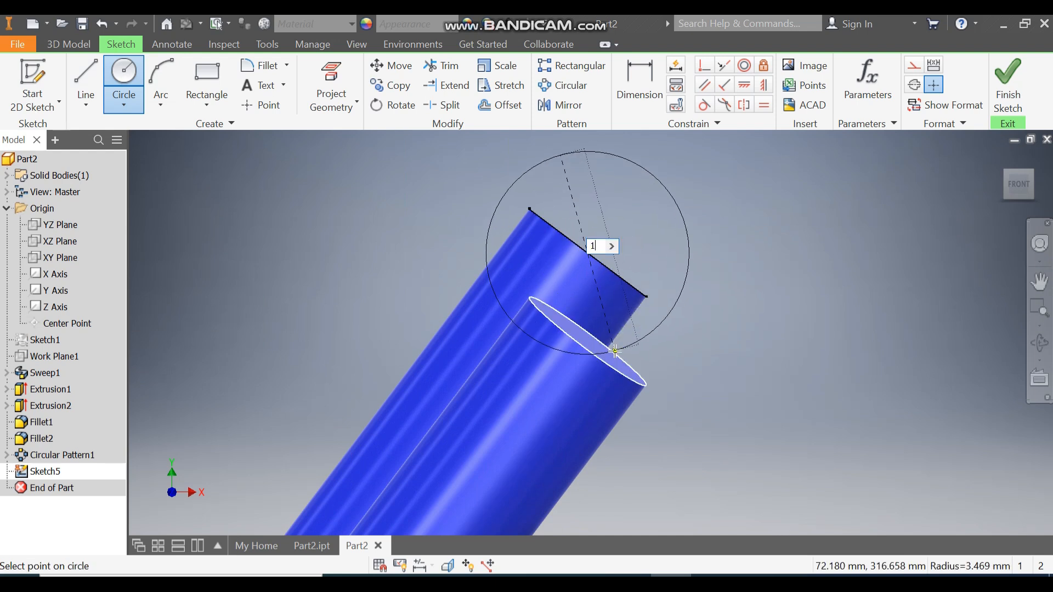
{"action": "key", "text": "Return"}
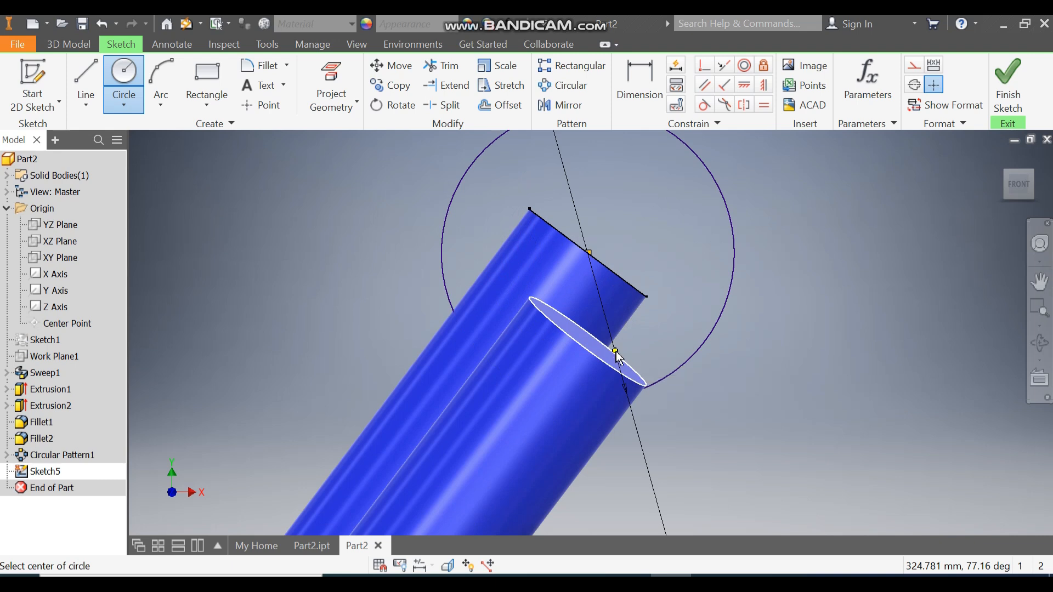
{"action": "key", "text": "Escape"}
- Draw a horizontal line from the centre of the disc's face outward, ending at about X 686 mm
{"action": "scroll", "coordinate": [459, 208], "scroll_direction": "down", "scroll_amount": 10}
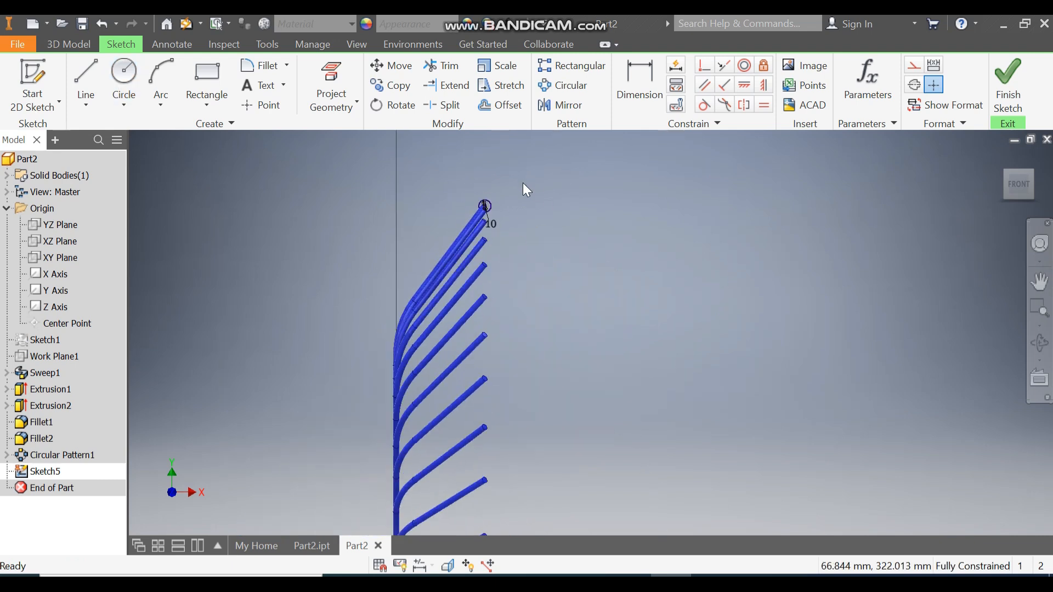
{"action": "scroll", "coordinate": [459, 471], "scroll_direction": "up", "scroll_amount": 6}
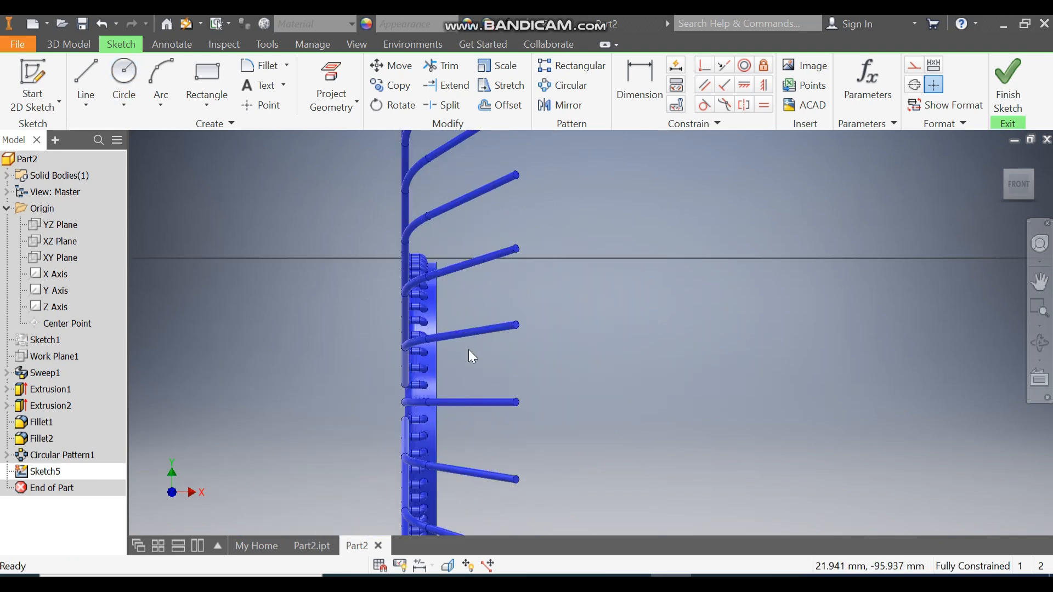
{"action": "left_click", "coordinate": [89, 80]}
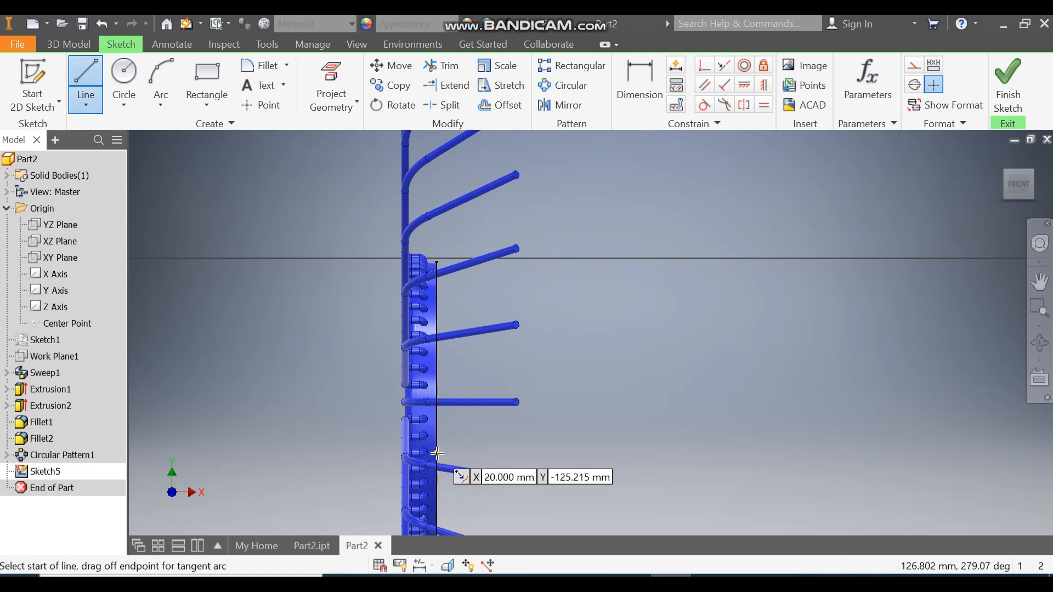
{"action": "left_click", "coordinate": [1031, 173]}
{"action": "scroll", "coordinate": [570, 291], "scroll_direction": "up", "scroll_amount": 5}
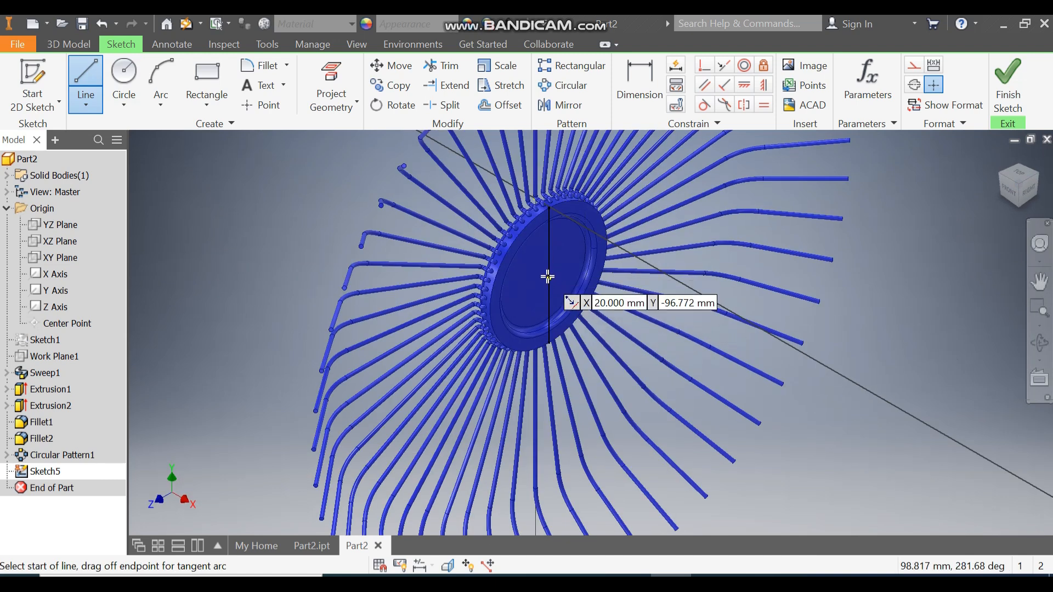
{"action": "left_click", "coordinate": [548, 275]}
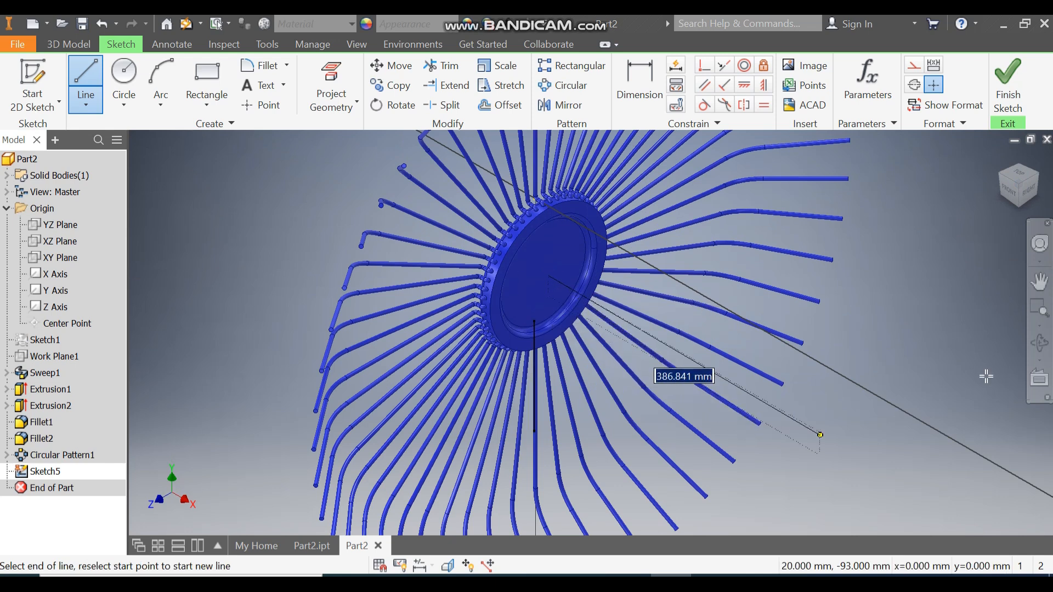
{"action": "left_click", "coordinate": [1012, 198]}
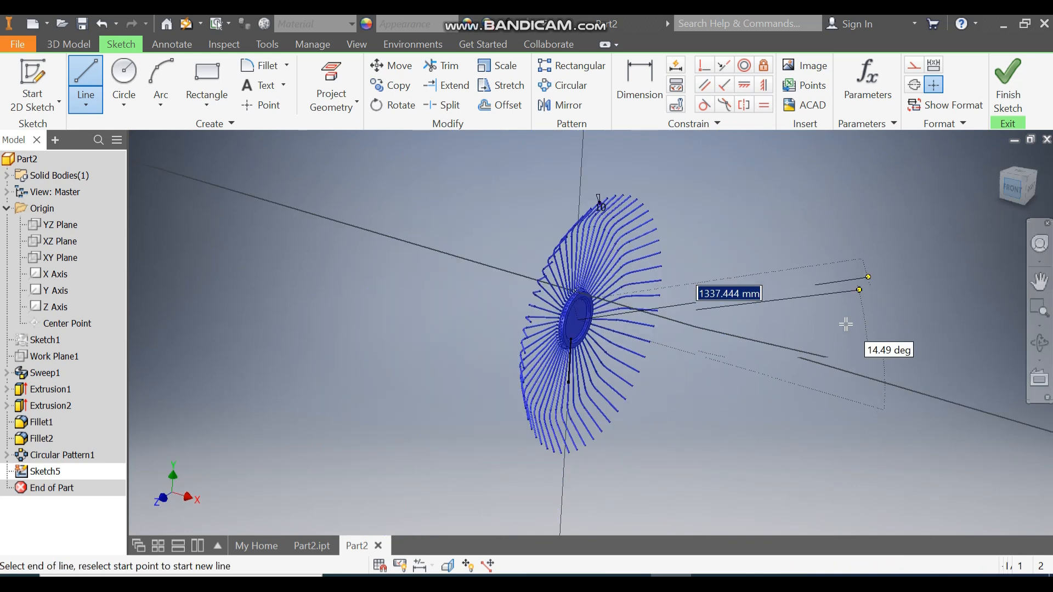
{"action": "left_click", "coordinate": [679, 334]}
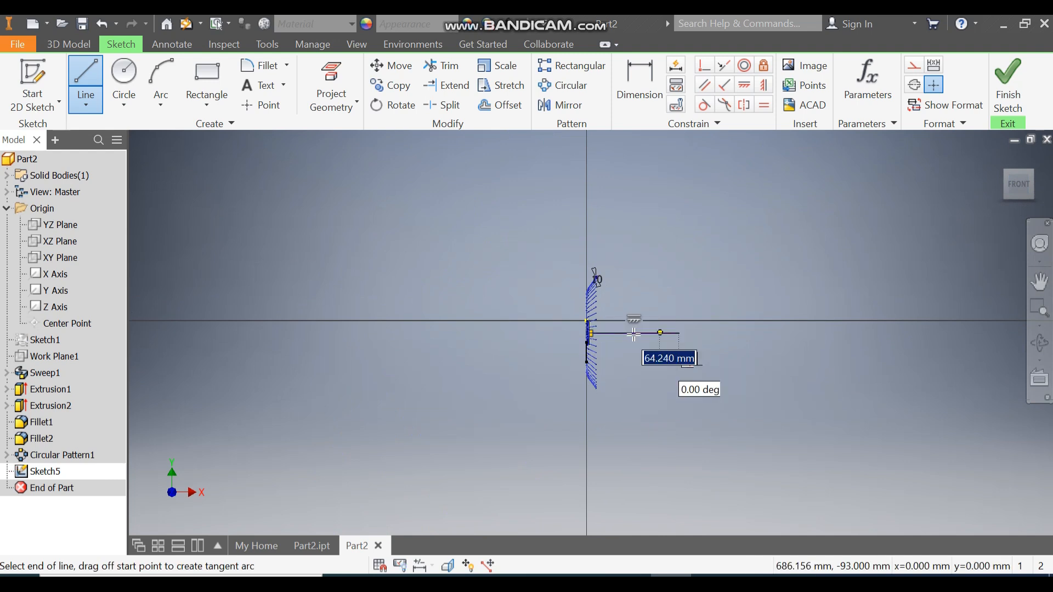
{"action": "scroll", "coordinate": [634, 334], "scroll_direction": "up", "scroll_amount": 8}
{"action": "key", "text": "Escape"}
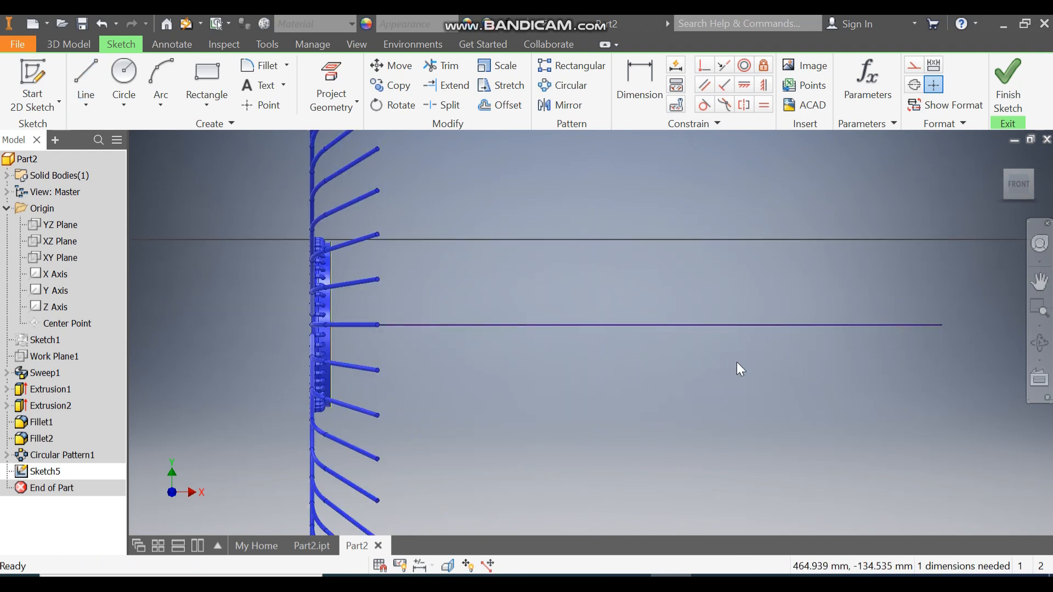
- Convert the horizontal line from the disc's centre into a construction line
{"action": "scroll", "coordinate": [448, 293], "scroll_direction": "down", "scroll_amount": 3}
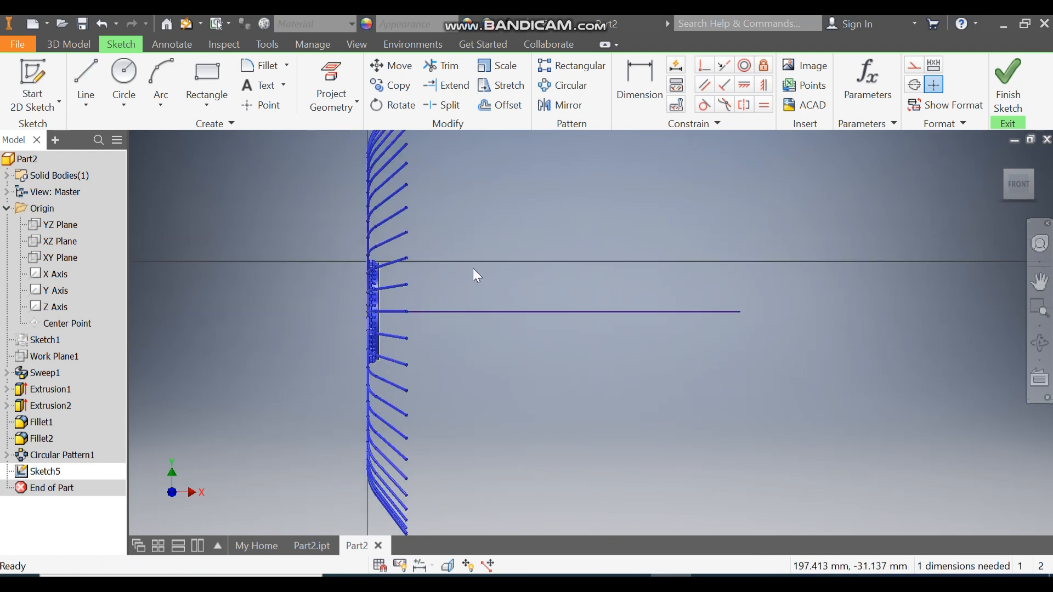
{"action": "left_click", "coordinate": [517, 312]}
{"action": "left_click", "coordinate": [912, 65]}
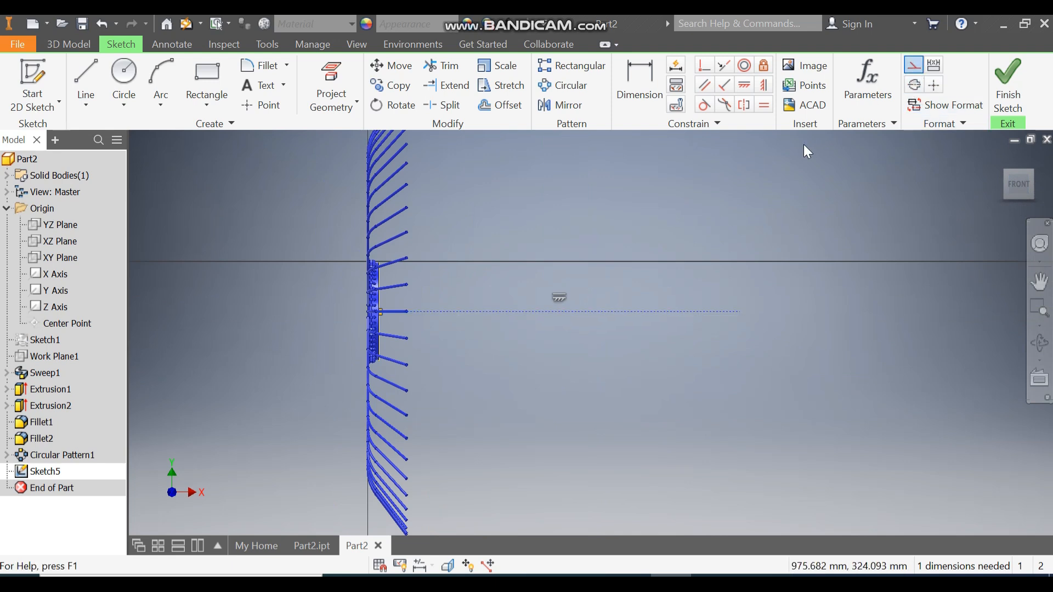
{"action": "scroll", "coordinate": [532, 299], "scroll_direction": "down", "scroll_amount": 5}
{"action": "scroll", "coordinate": [532, 305], "scroll_direction": "up", "scroll_amount": 1}
{"action": "middle_click_drag", "start_coordinate": [532, 305], "coordinate": [513, 302]}
{"action": "left_click", "coordinate": [688, 190]}
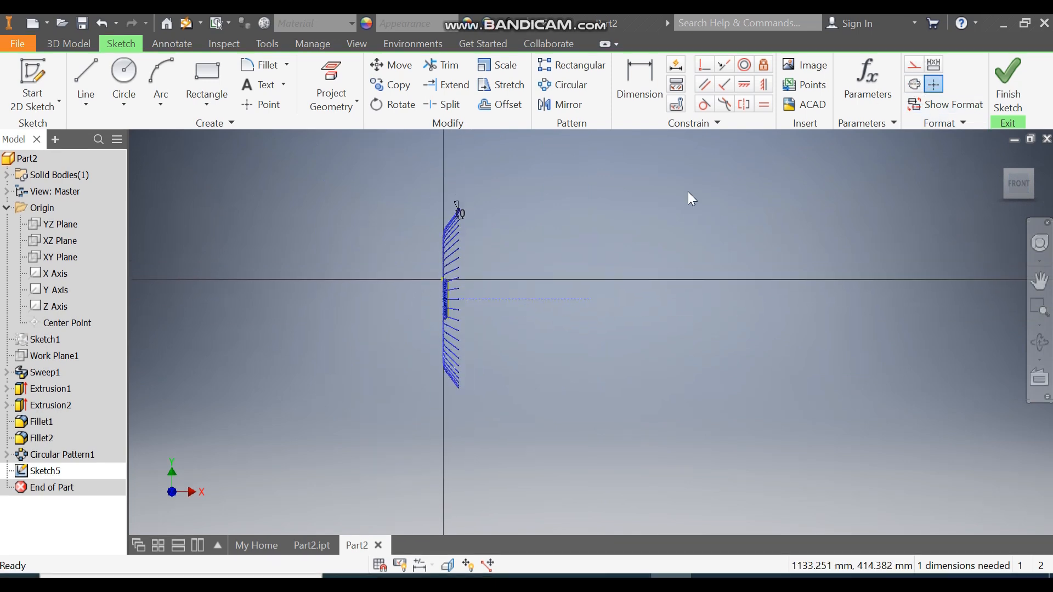
- Draw two 5 mm diameter circles, one below the other, in the open space beyond the rod ends
{"action": "left_click", "coordinate": [125, 70]}
{"action": "scroll", "coordinate": [464, 218], "scroll_direction": "up", "scroll_amount": 5}
{"action": "mouse_move", "coordinate": [535, 172]}
{"action": "middle_mouse_down"}
{"action": "mouse_move", "coordinate": [542, 160]}
{"action": "mouse_move", "coordinate": [521, 254]}
{"action": "middle_mouse_up"}
{"action": "left_click", "coordinate": [531, 251]}
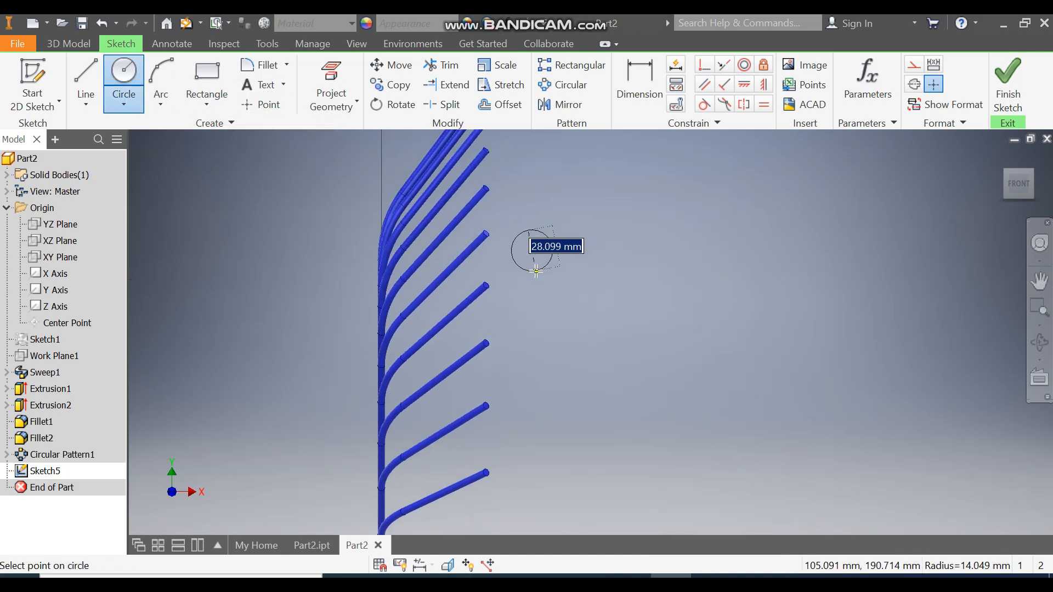
{"action": "type", "text": "5"}
{"action": "key", "text": "Return"}
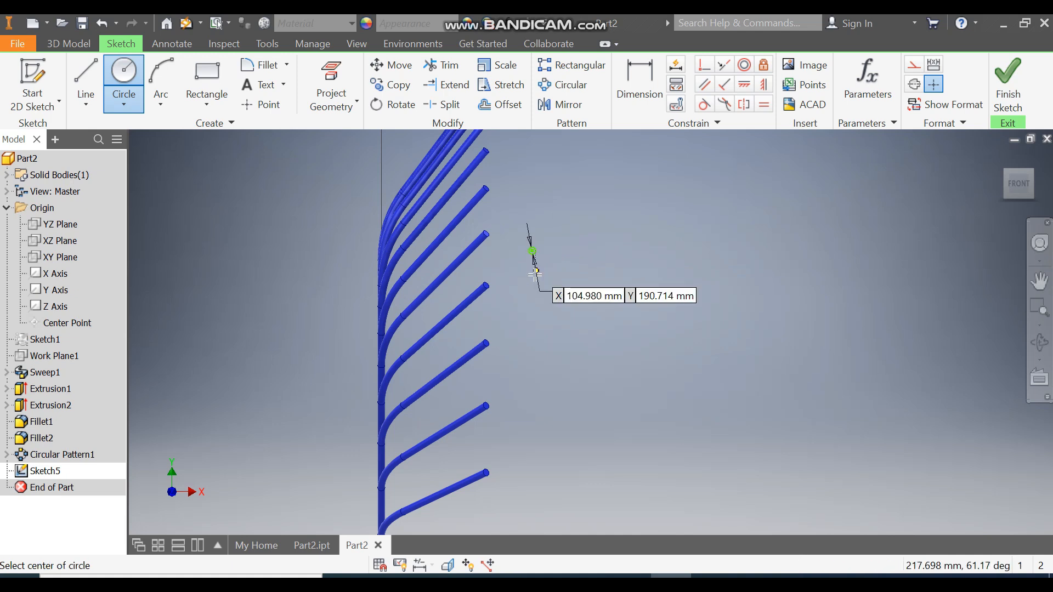
{"action": "left_click", "coordinate": [540, 328]}
{"action": "type", "text": "5"}
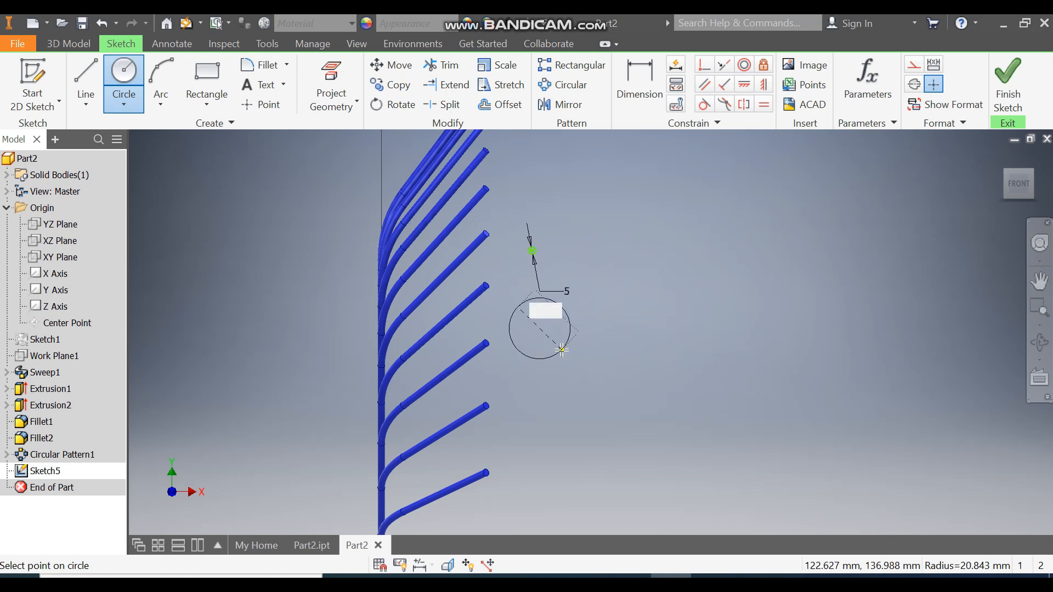
{"action": "key", "text": "Return"}
{"action": "key", "text": "Escape"}
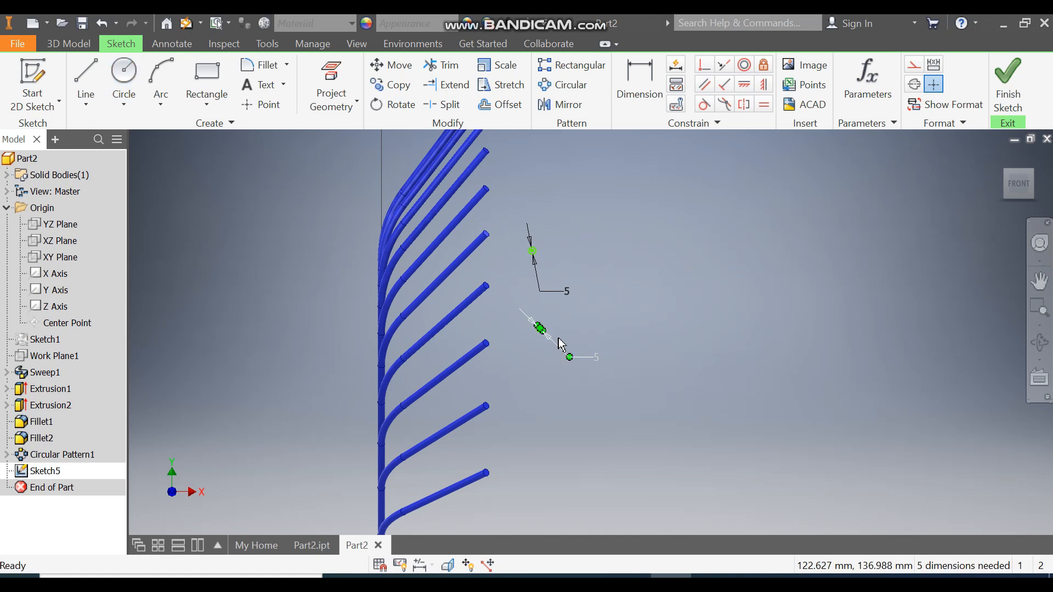
- Align the centres of the two 5 mm circles with a vertical constraint
{"action": "scroll", "coordinate": [553, 318], "scroll_direction": "up", "scroll_amount": 3}
{"action": "left_click", "coordinate": [763, 84]}
{"action": "left_click", "coordinate": [515, 193]}
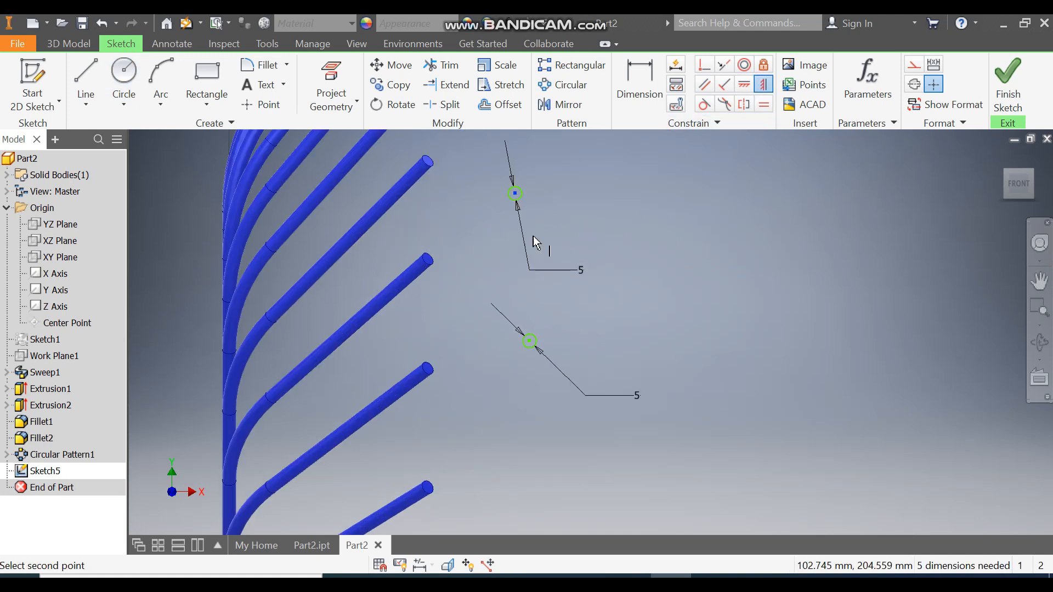
{"action": "left_click", "coordinate": [529, 341]}
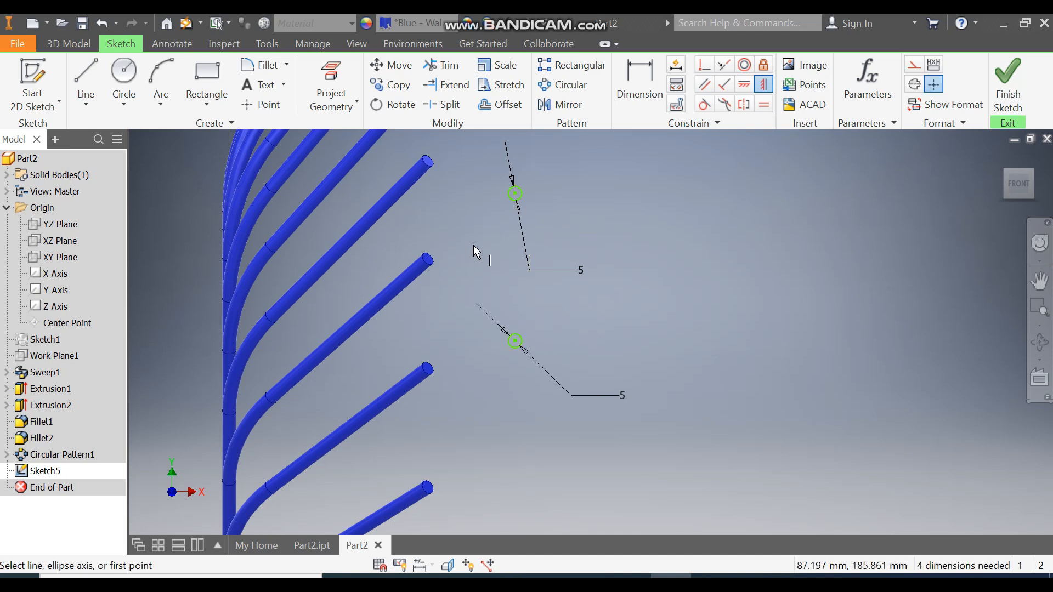
- Switch the model display to a wireframe visual style
{"action": "scroll", "coordinate": [473, 246], "scroll_direction": "down", "scroll_amount": 3}
{"action": "left_click", "coordinate": [355, 45]}
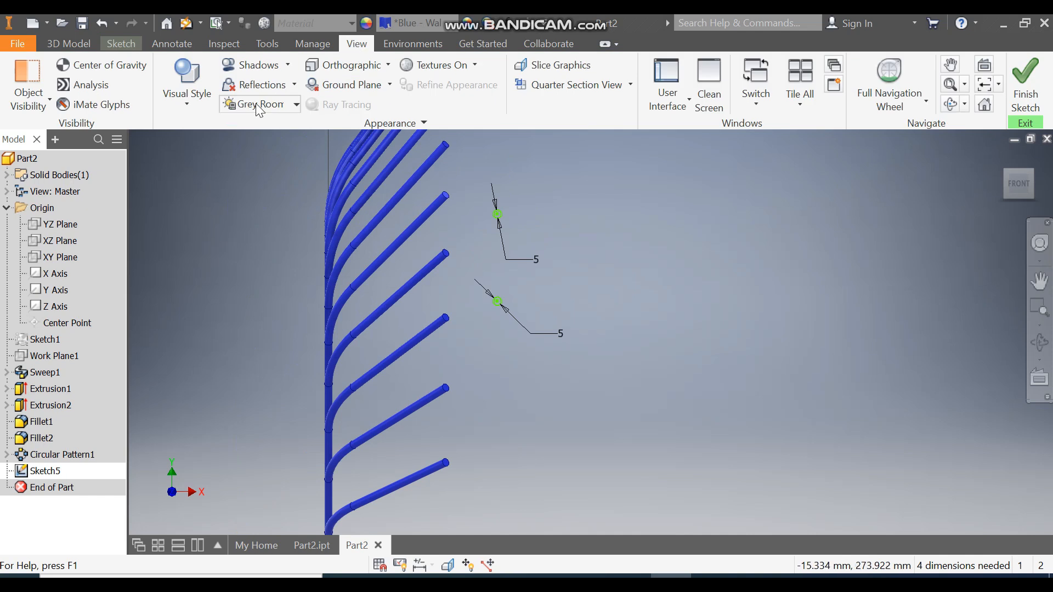
{"action": "left_click", "coordinate": [189, 94]}
{"action": "left_click", "coordinate": [237, 279]}
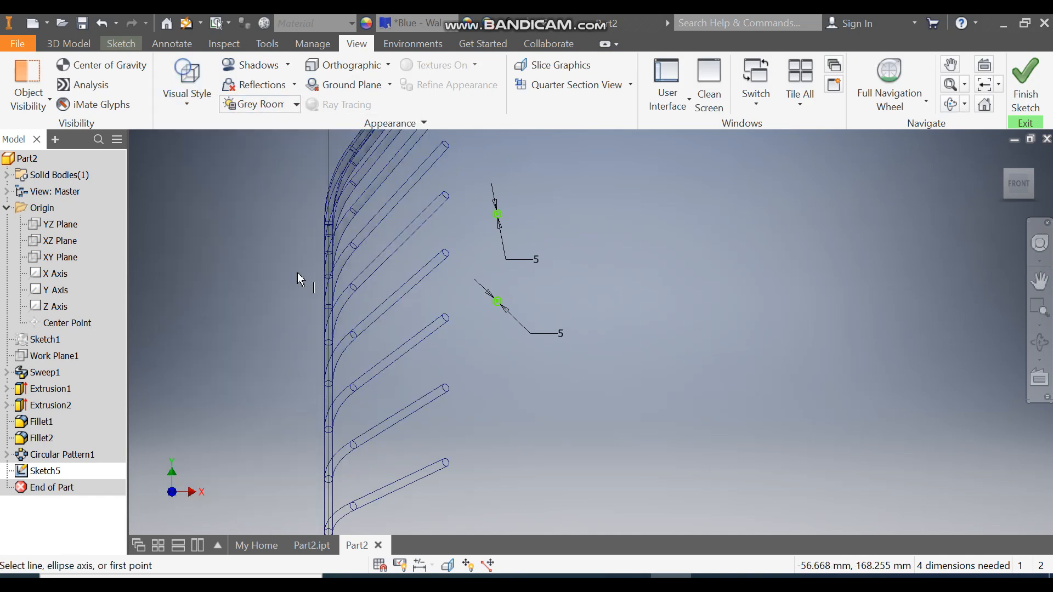
- Project the circular inner end edge of the rod at the disc's mid-height into the sketch
{"action": "left_click", "coordinate": [122, 45]}
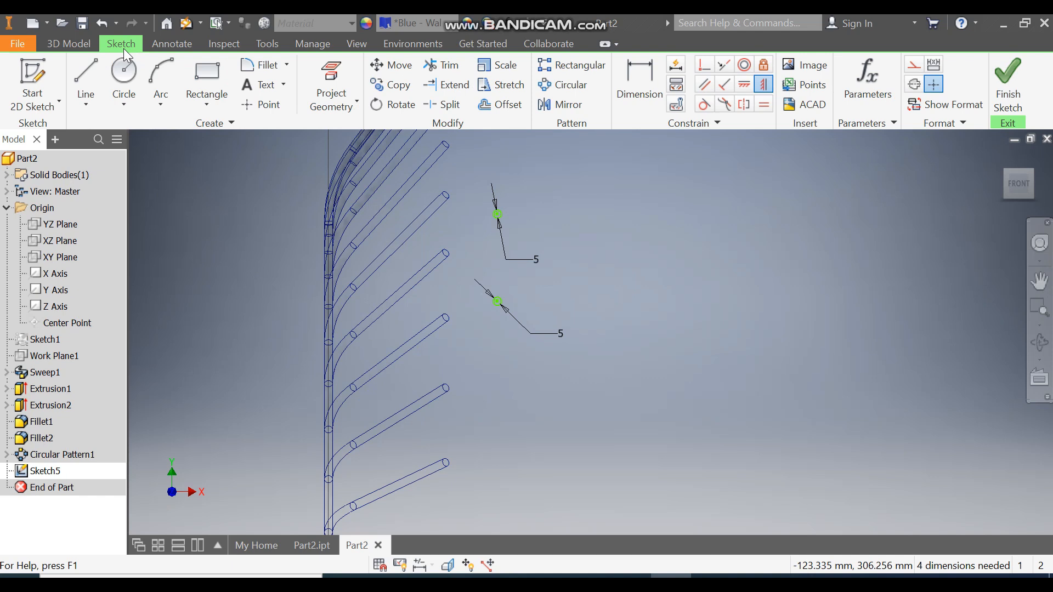
{"action": "left_click", "coordinate": [330, 85]}
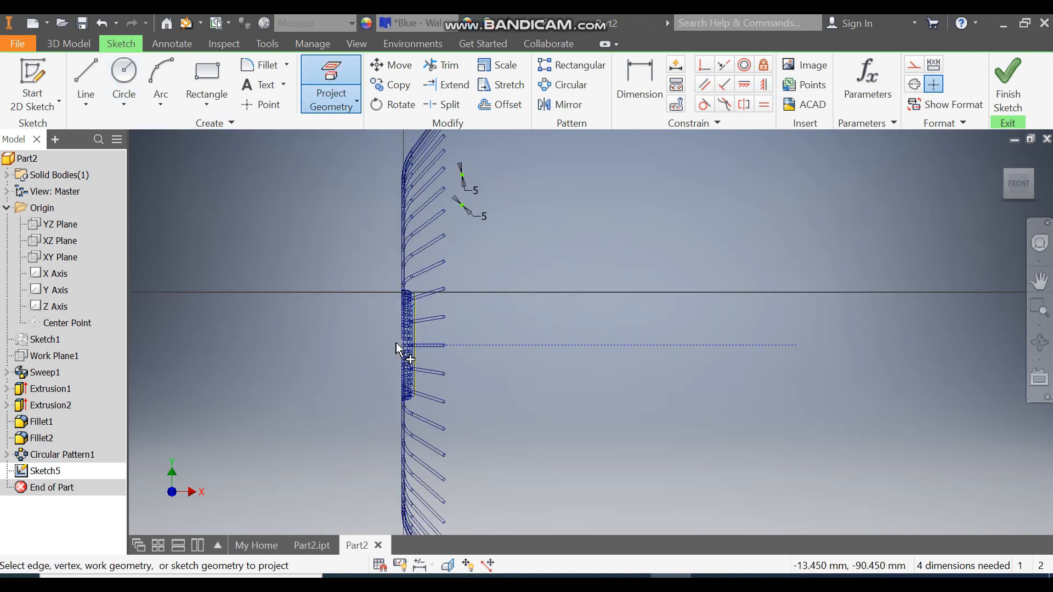
{"action": "scroll", "coordinate": [404, 348], "scroll_direction": "up", "scroll_amount": 6}
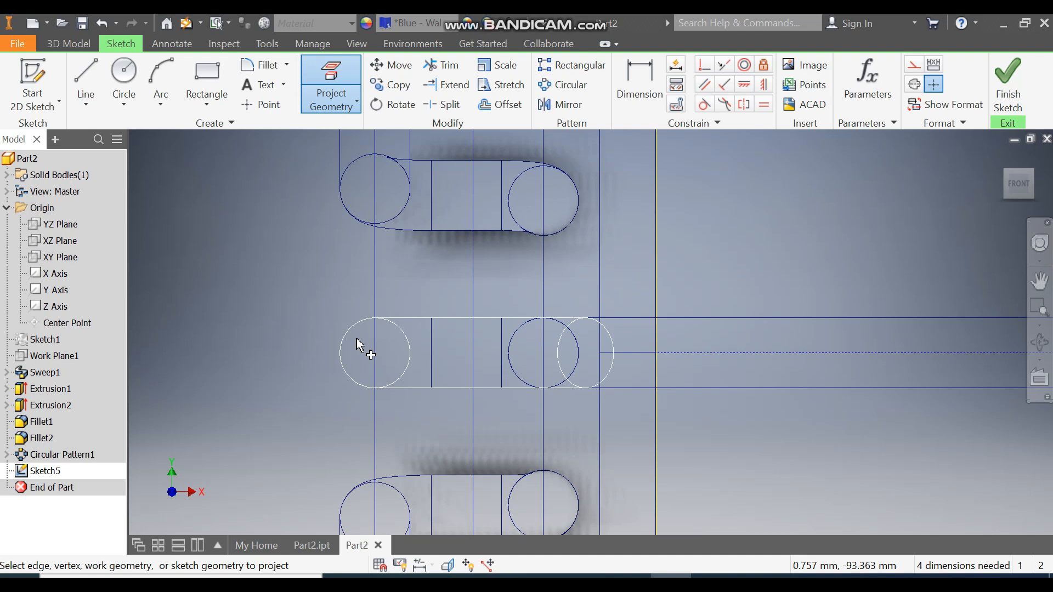
{"action": "left_click", "coordinate": [384, 321]}
{"action": "scroll", "coordinate": [302, 322], "scroll_direction": "down", "scroll_amount": 3}
{"action": "scroll", "coordinate": [303, 328], "scroll_direction": "down", "scroll_amount": 2}
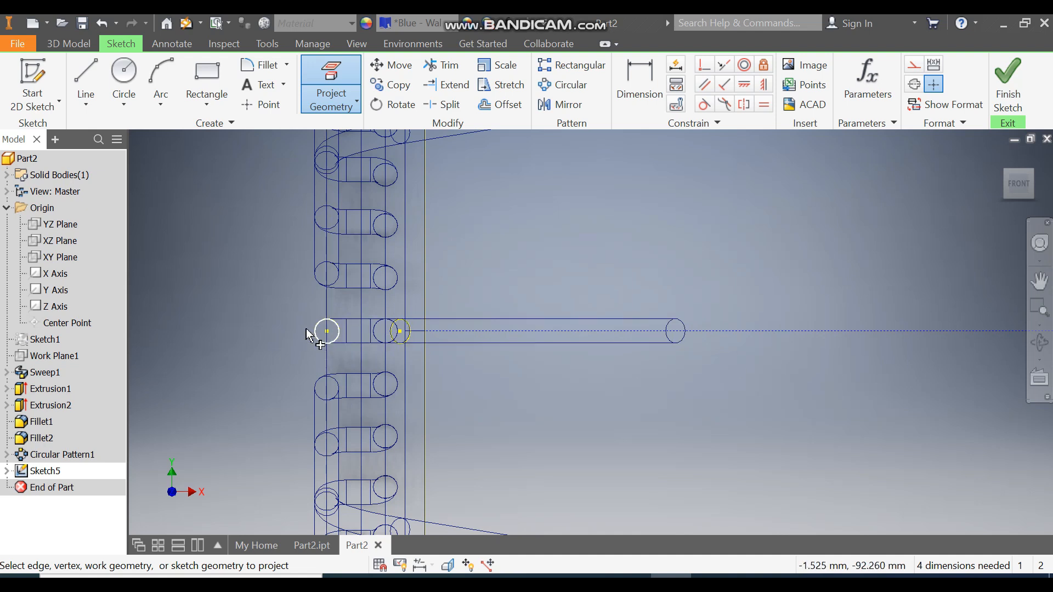
- Apply a vertical constraint between the projected rod circle's centre and the centre of the lower 5 mm circle
{"action": "left_click", "coordinate": [763, 85]}
{"action": "left_click", "coordinate": [327, 332]}
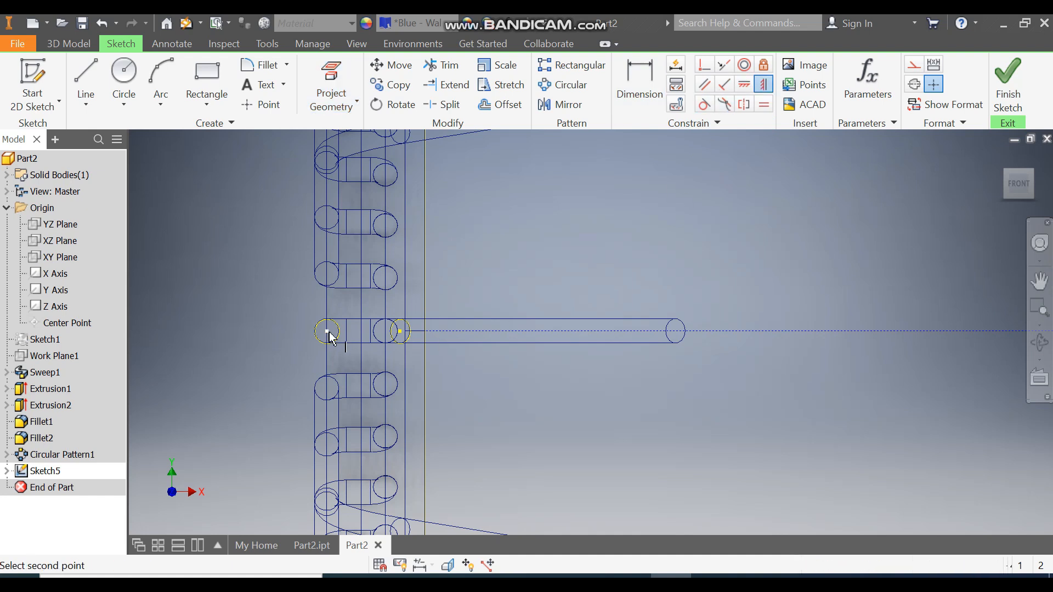
{"action": "scroll", "coordinate": [537, 351], "scroll_direction": "up", "scroll_amount": 6}
{"action": "middle_click_drag", "start_coordinate": [537, 351], "coordinate": [508, 520]}
{"action": "scroll", "coordinate": [488, 458], "scroll_direction": "up", "scroll_amount": 1}
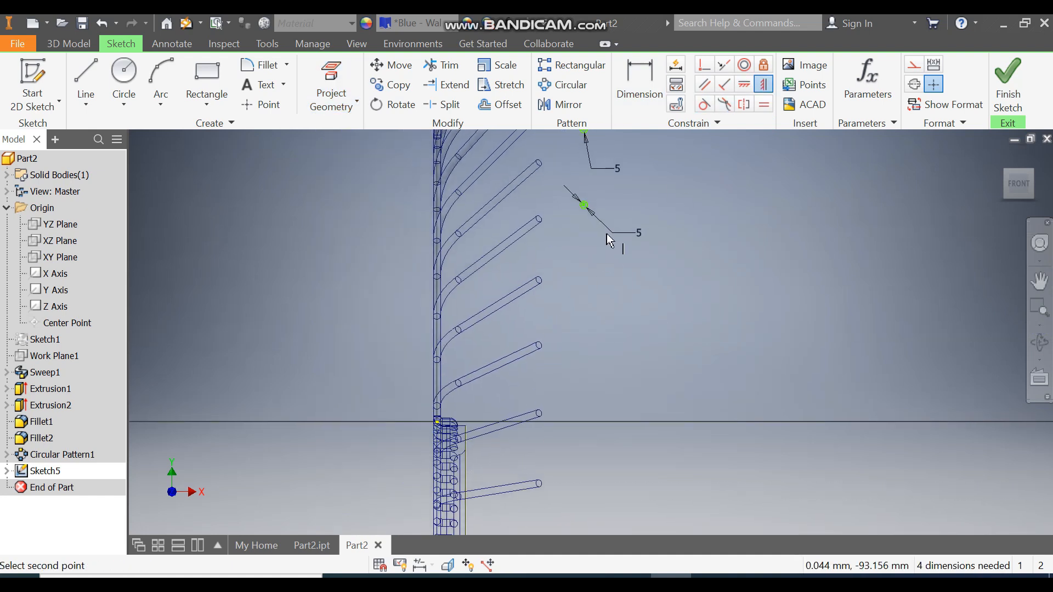
{"action": "scroll", "coordinate": [589, 209], "scroll_direction": "down", "scroll_amount": 3}
{"action": "left_click", "coordinate": [581, 204]}
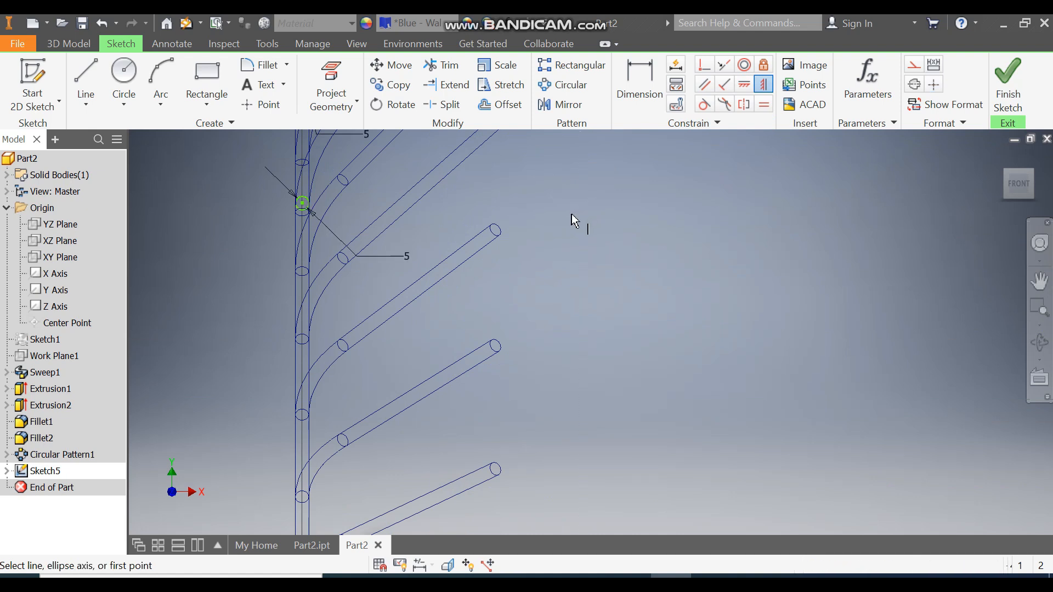
{"action": "scroll", "coordinate": [371, 220], "scroll_direction": "up", "scroll_amount": 3}
{"action": "scroll", "coordinate": [355, 303], "scroll_direction": "down", "scroll_amount": 2}
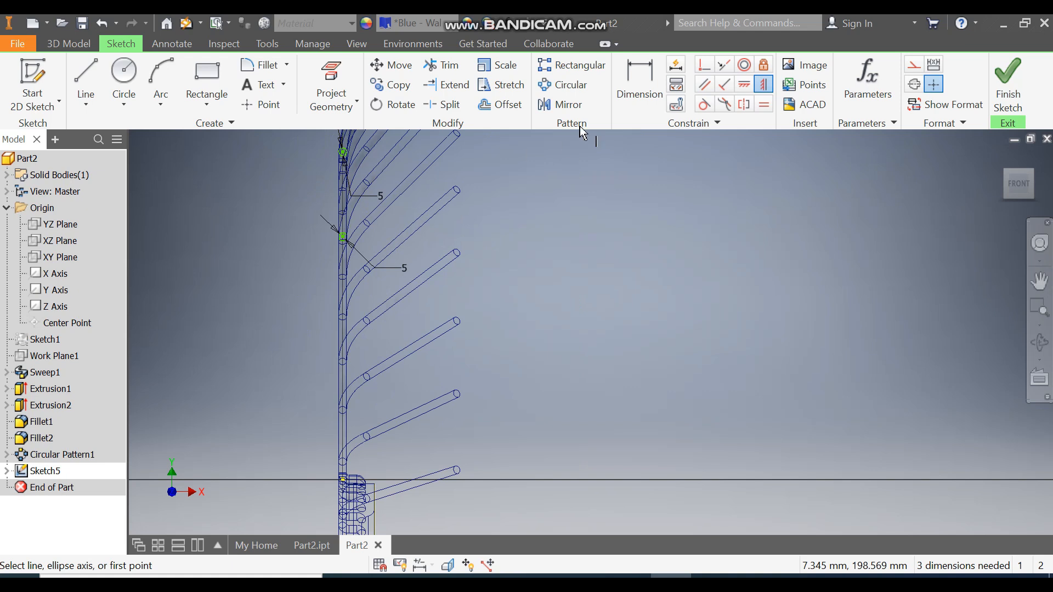
- Dimension the lower 5 mm circle's vertical distance from the disc's axis as 420/2
{"action": "left_click", "coordinate": [639, 83]}
{"action": "scroll", "coordinate": [286, 257], "scroll_direction": "down", "scroll_amount": 5}
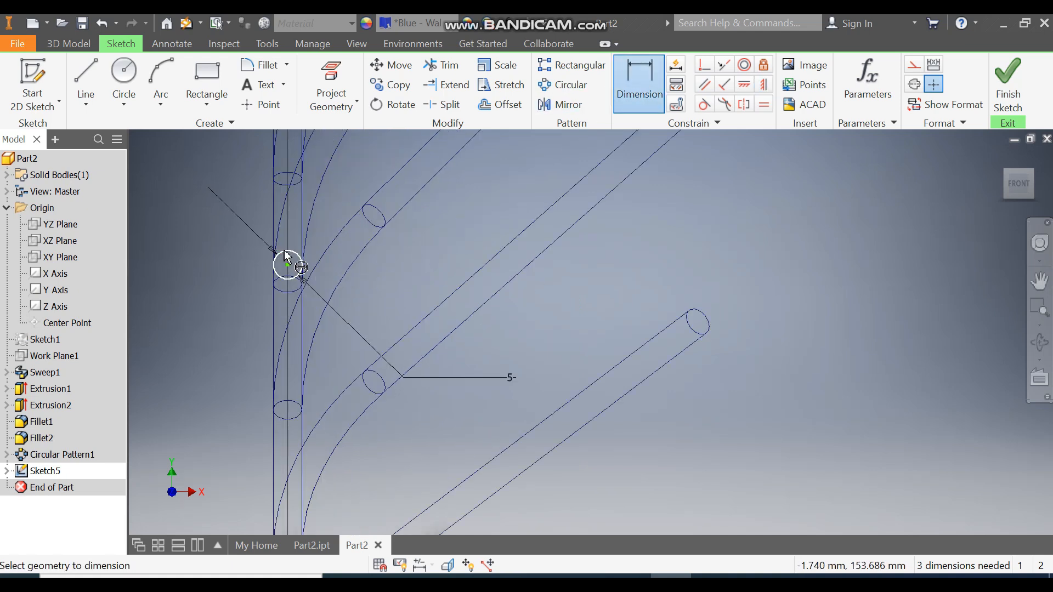
{"action": "scroll", "coordinate": [351, 208], "scroll_direction": "up", "scroll_amount": 5}
{"action": "left_click", "coordinate": [432, 363]}
{"action": "left_click", "coordinate": [258, 301]}
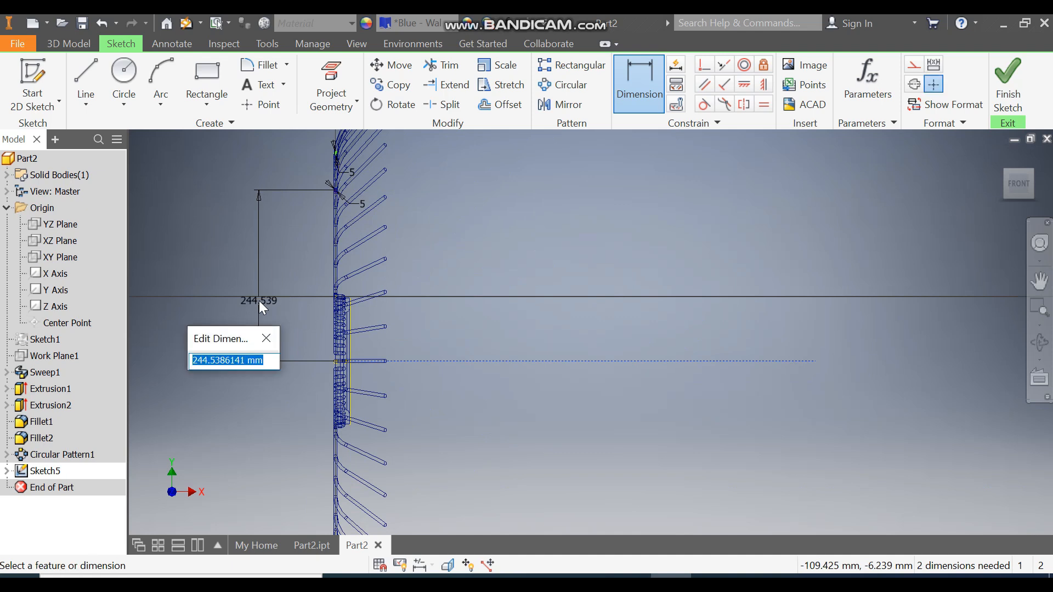
{"action": "type", "text": "420/2"}
{"action": "key", "text": "Return"}
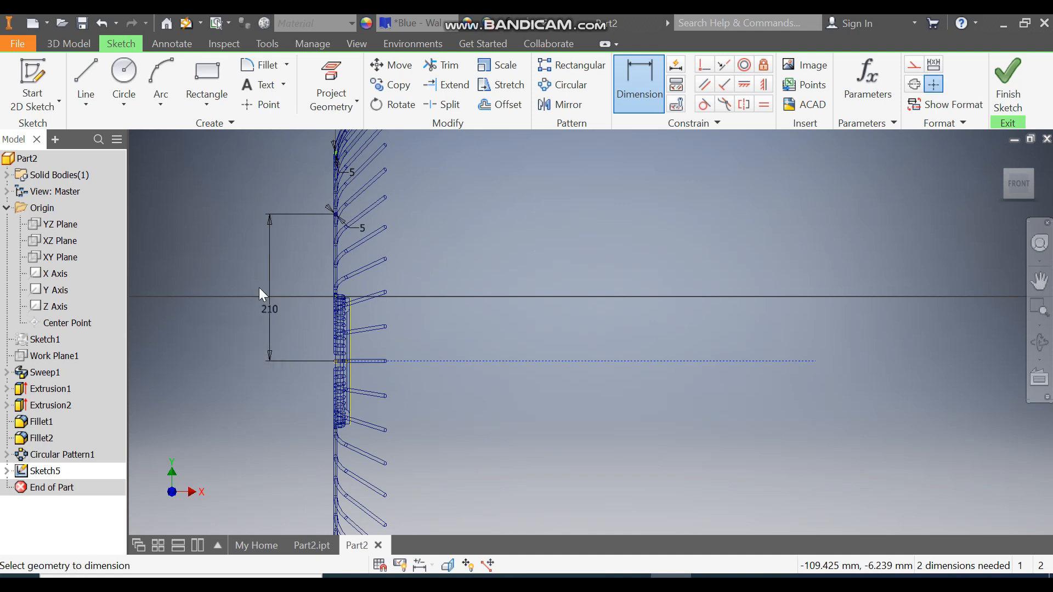
- Dimension the upper 5 mm circle's vertical distance from the disc's axis as 620/2
{"action": "scroll", "coordinate": [343, 233], "scroll_direction": "down", "scroll_amount": 5}
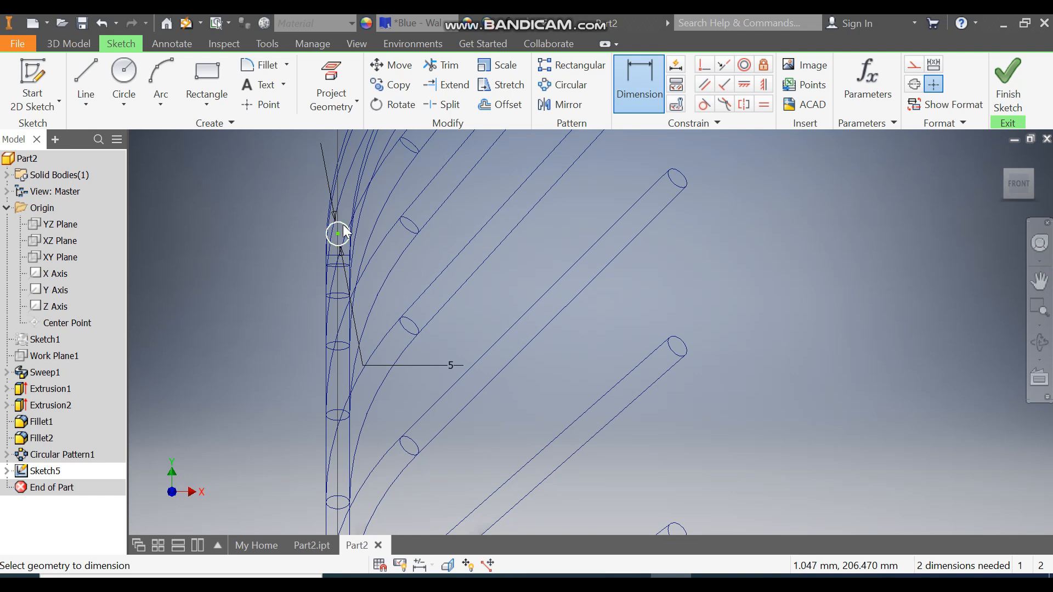
{"action": "left_click", "coordinate": [345, 229]}
{"action": "scroll", "coordinate": [308, 185], "scroll_direction": "up", "scroll_amount": 5}
{"action": "left_click", "coordinate": [528, 487]}
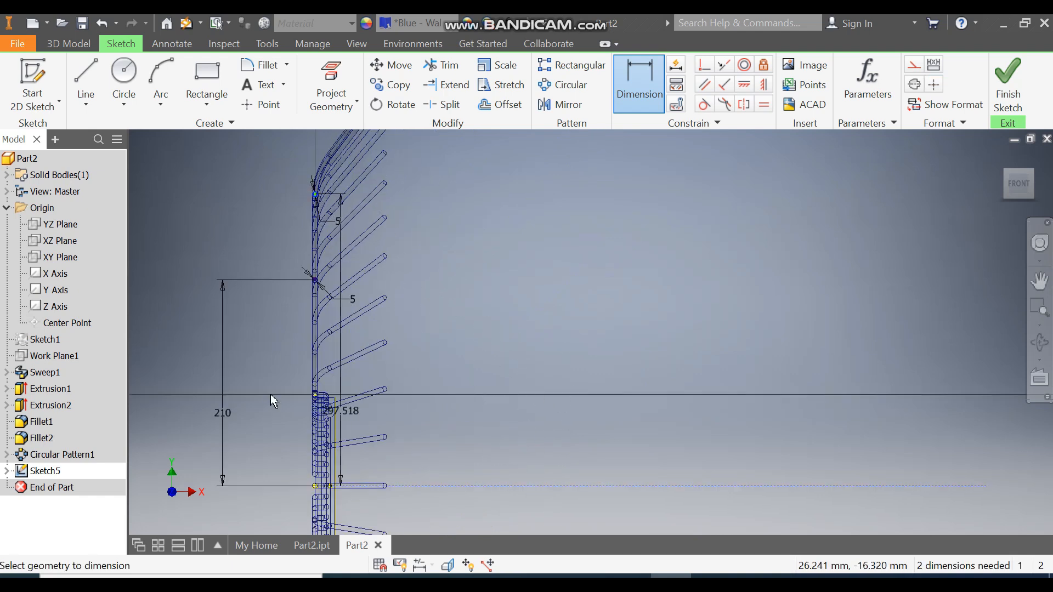
{"action": "left_click", "coordinate": [190, 393]}
{"action": "type", "text": "620"}
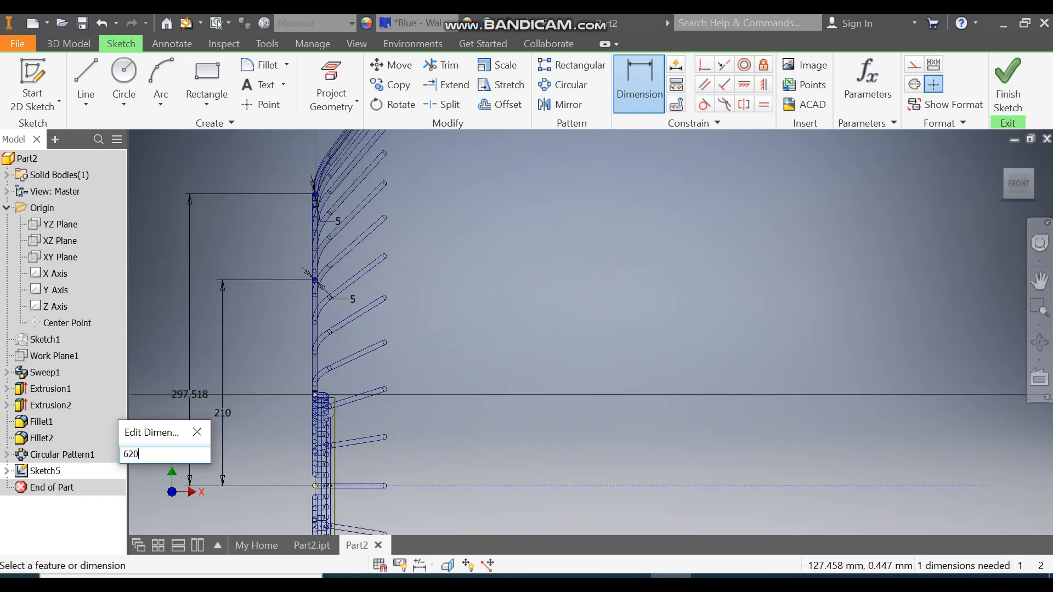
{"action": "type", "text": "/2"}
{"action": "key", "text": "Return"}
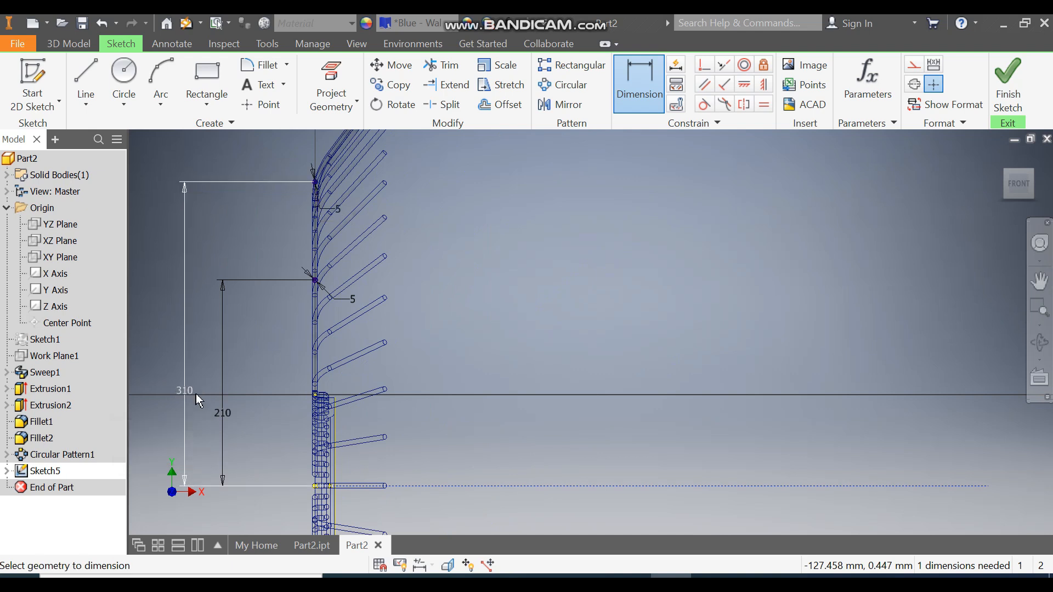
- Finish the sketch containing the ring profiles and check the circles against the rods
{"action": "left_click", "coordinate": [1008, 85]}
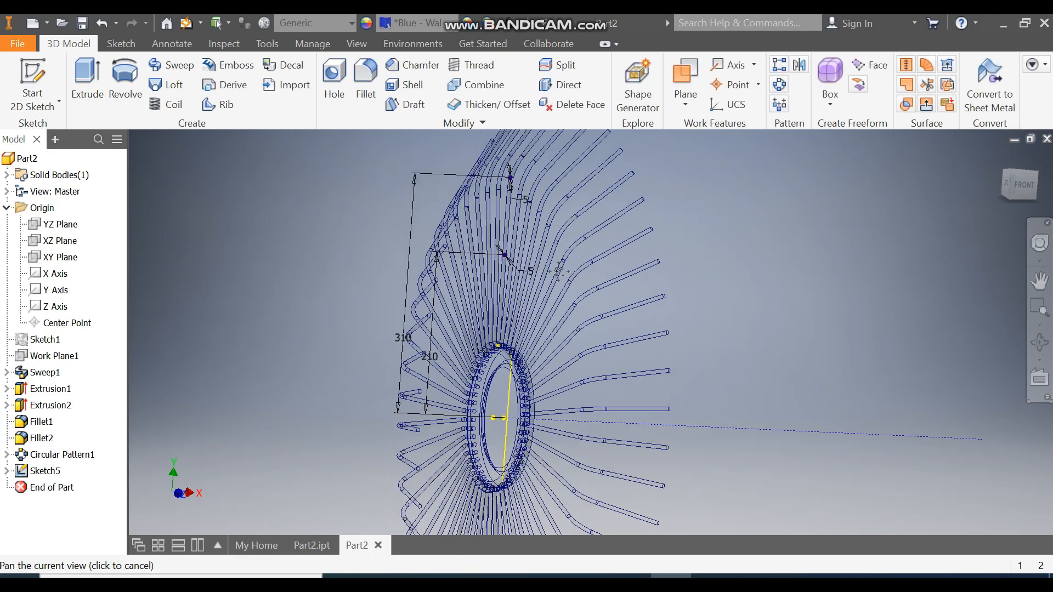
{"action": "scroll", "coordinate": [533, 170], "scroll_direction": "up", "scroll_amount": 3}
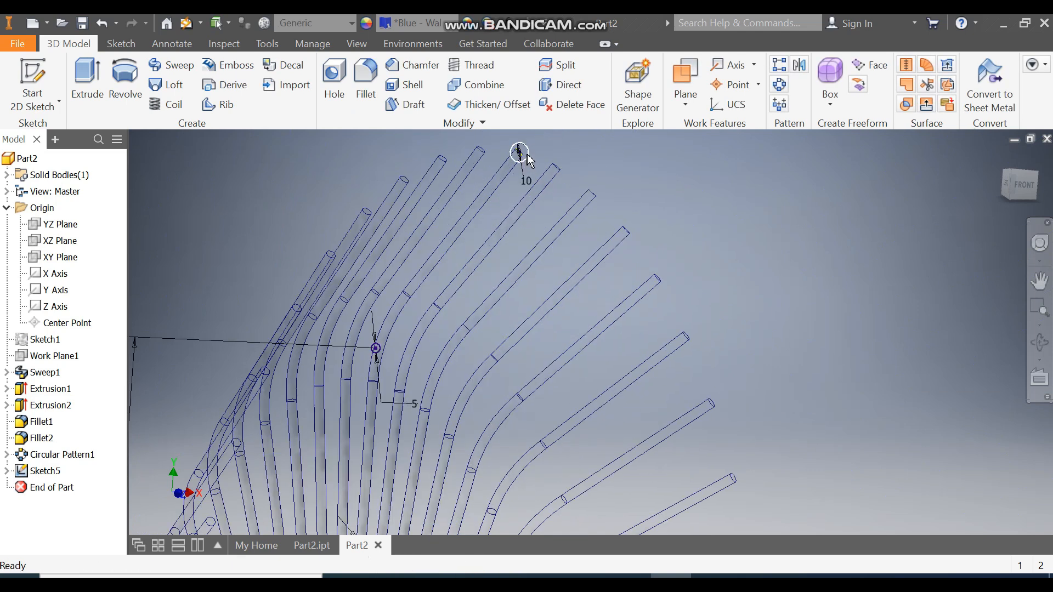
{"action": "scroll", "coordinate": [416, 263], "scroll_direction": "up", "scroll_amount": 2}
{"action": "scroll", "coordinate": [438, 247], "scroll_direction": "down", "scroll_amount": 3}
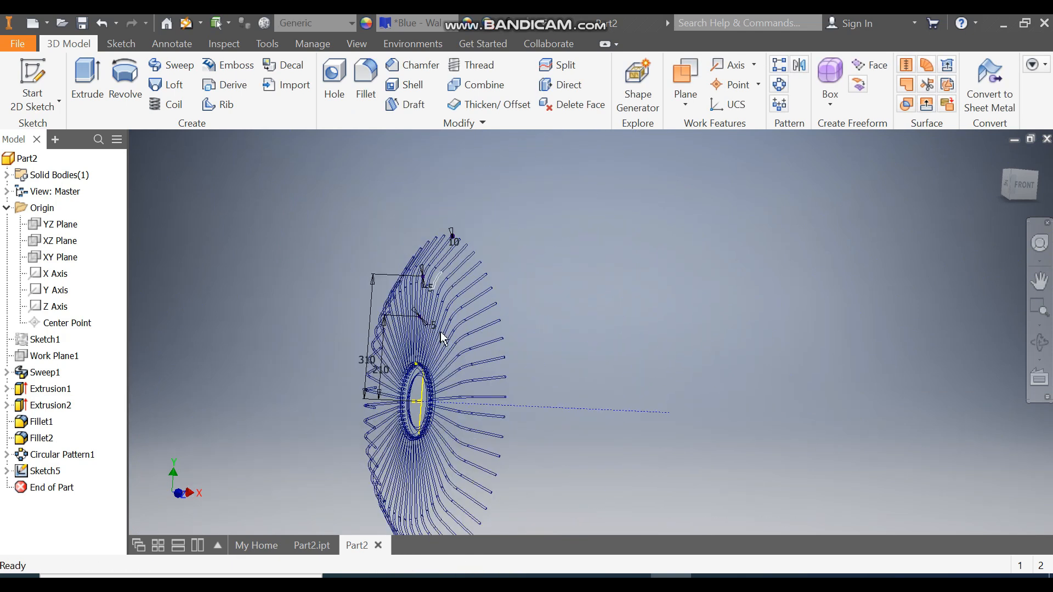
{"action": "scroll", "coordinate": [408, 296], "scroll_direction": "up", "scroll_amount": 2}
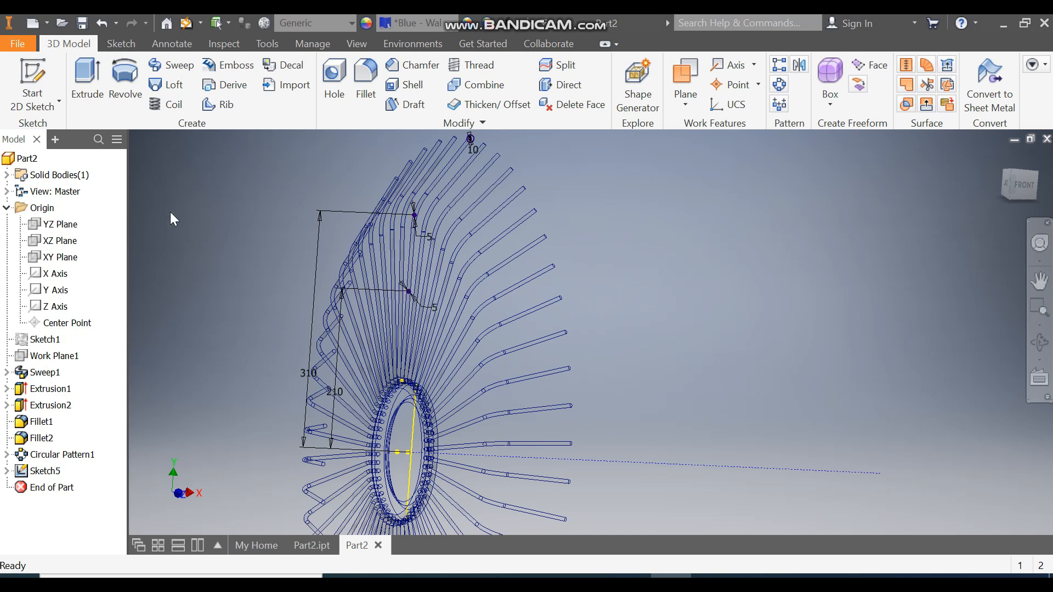
- Set up a full Revolve of the 10 mm circle and both 5 mm circles around the horizontal construction line
{"action": "left_click", "coordinate": [125, 83]}
{"action": "scroll", "coordinate": [470, 134], "scroll_direction": "up", "scroll_amount": 2}
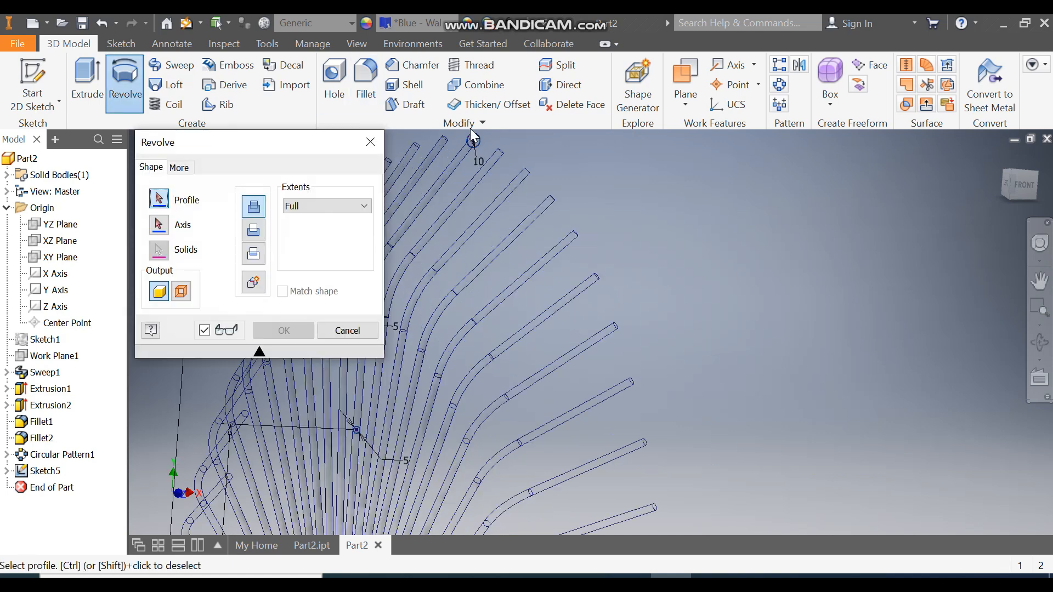
{"action": "scroll", "coordinate": [510, 181], "scroll_direction": "down", "scroll_amount": 3}
{"action": "scroll", "coordinate": [549, 229], "scroll_direction": "up", "scroll_amount": 2}
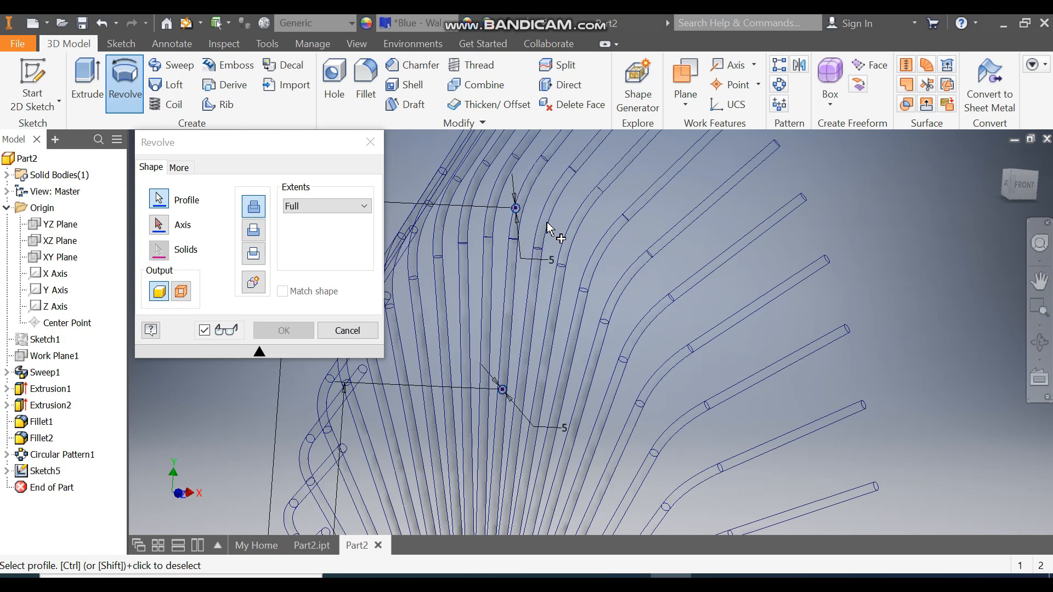
{"action": "scroll", "coordinate": [535, 213], "scroll_direction": "down", "scroll_amount": 2}
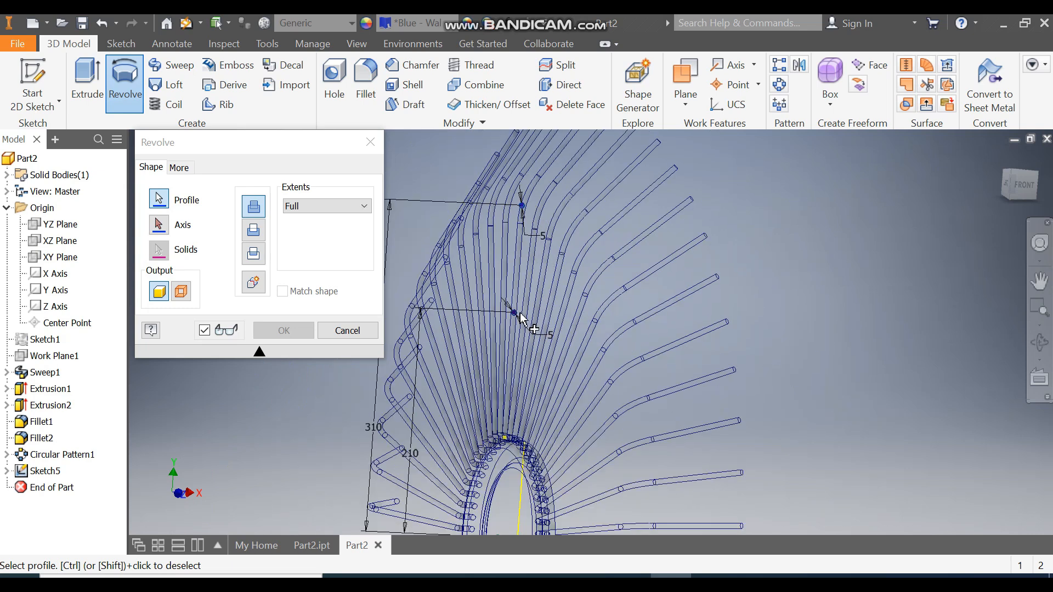
{"action": "scroll", "coordinate": [518, 317], "scroll_direction": "up", "scroll_amount": 3}
{"action": "scroll", "coordinate": [502, 318], "scroll_direction": "down", "scroll_amount": 4}
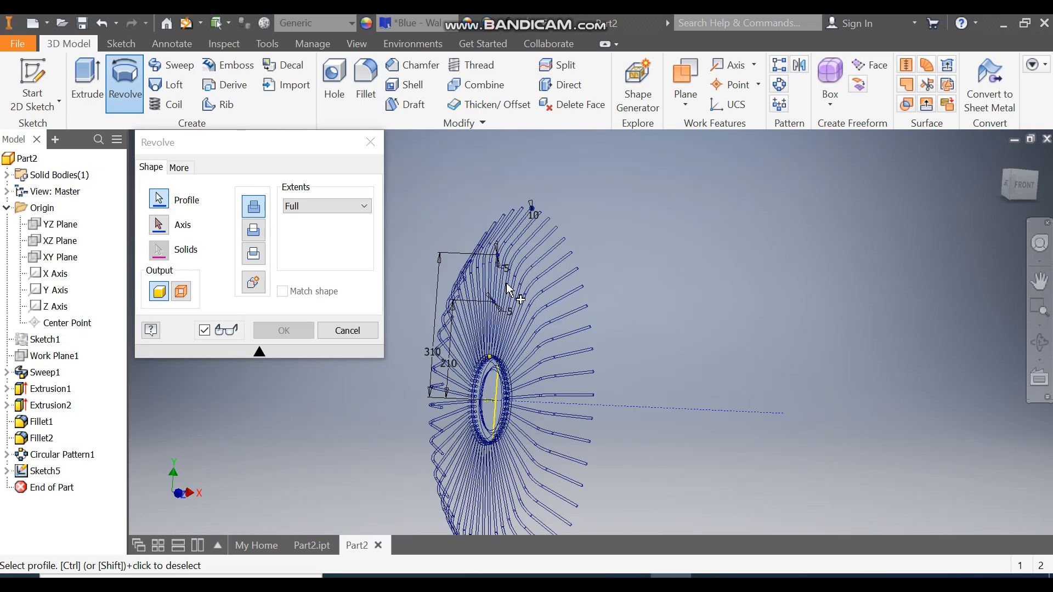
{"action": "left_click", "coordinate": [158, 225]}
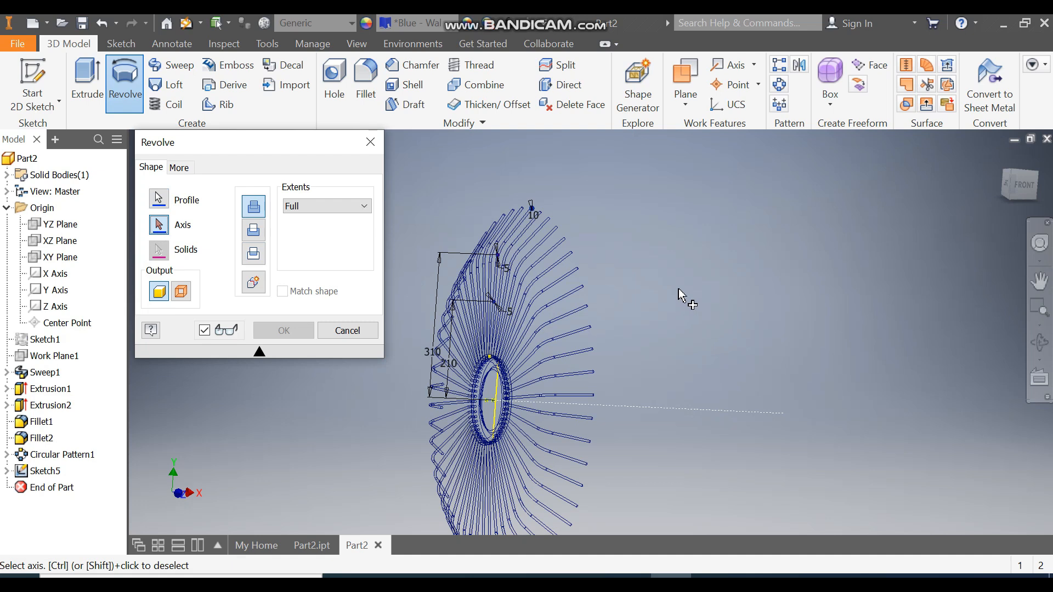
{"action": "left_click", "coordinate": [629, 381]}
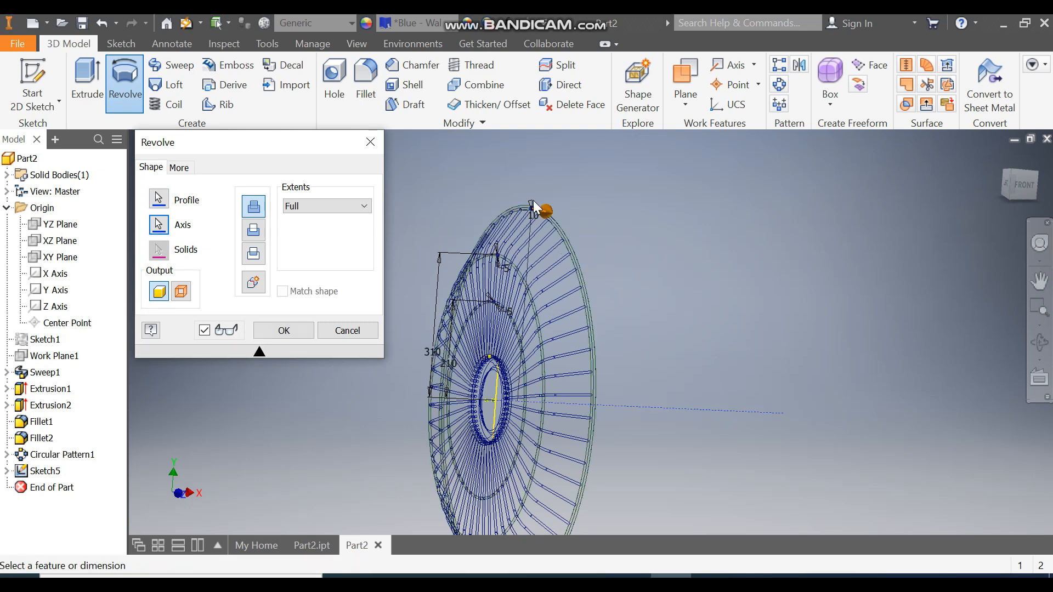
- Switch the model display back to a shaded visual style
{"action": "left_click", "coordinate": [357, 43]}
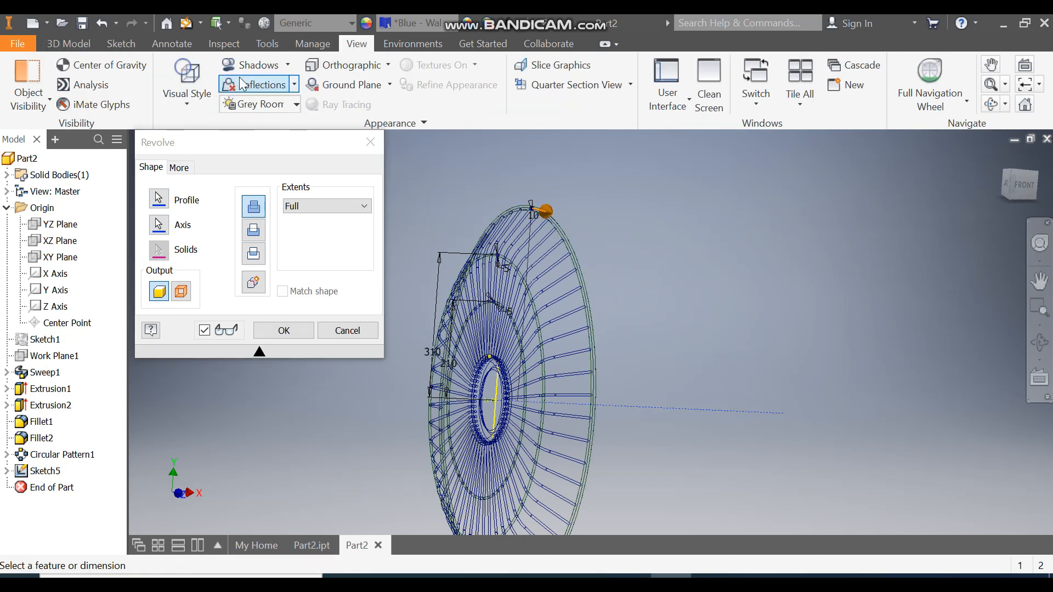
{"action": "left_click", "coordinate": [188, 89]}
{"action": "left_click", "coordinate": [229, 200]}
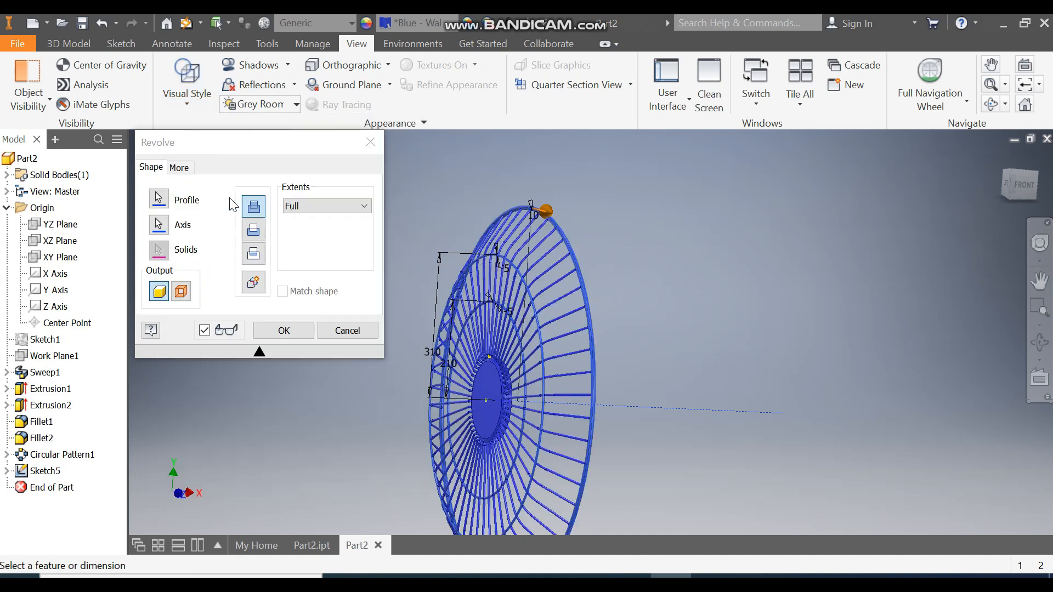
- Create the three full rings from the revolve, joined to the rods
{"action": "middle_click_drag", "start_coordinate": [697, 321], "coordinate": [767, 310]}
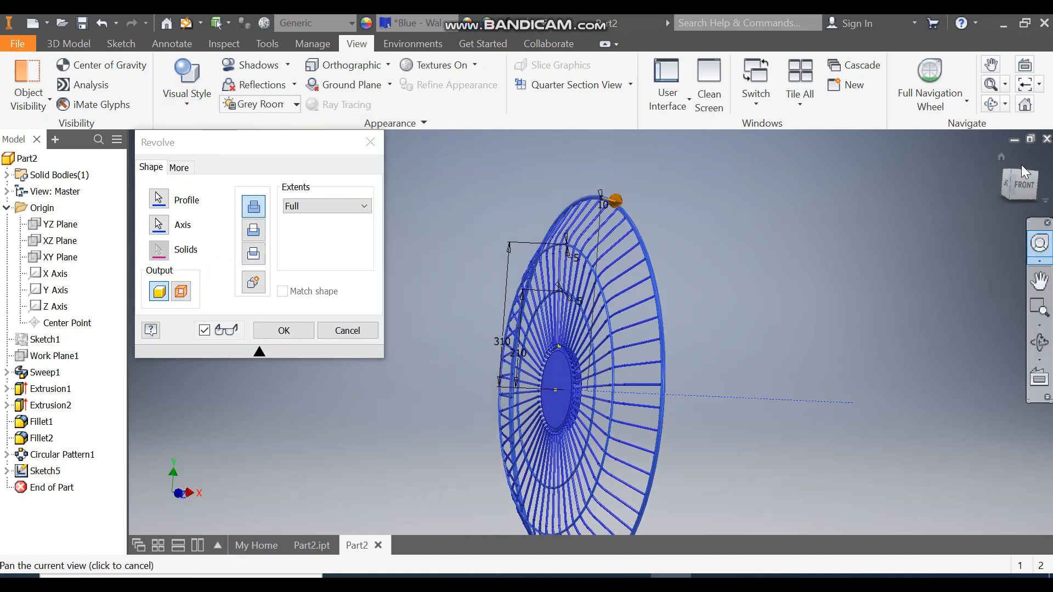
{"action": "scroll", "coordinate": [515, 337], "scroll_direction": "down", "scroll_amount": 5}
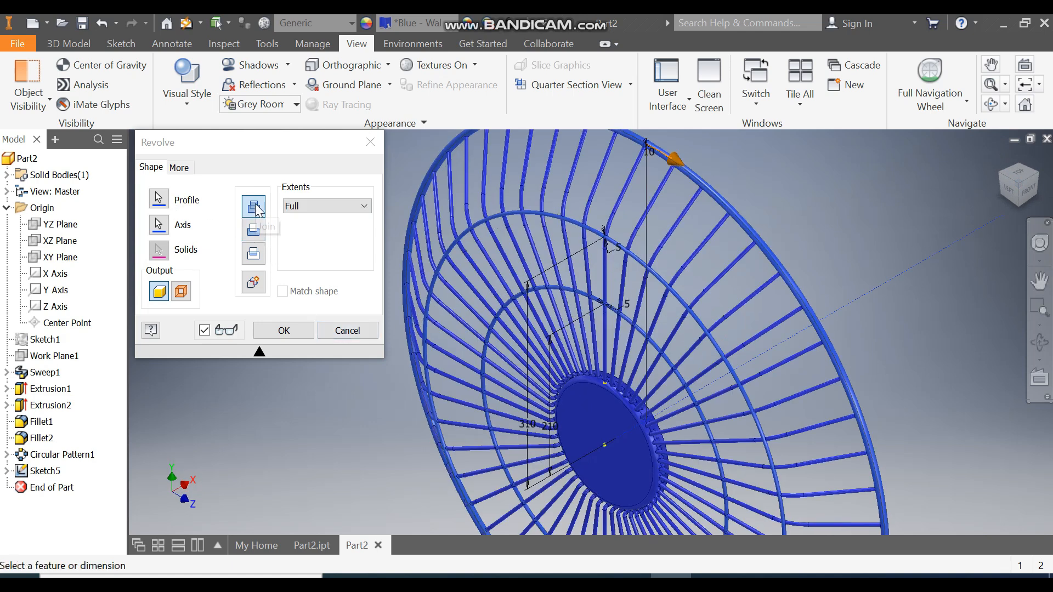
{"action": "left_click", "coordinate": [291, 330]}
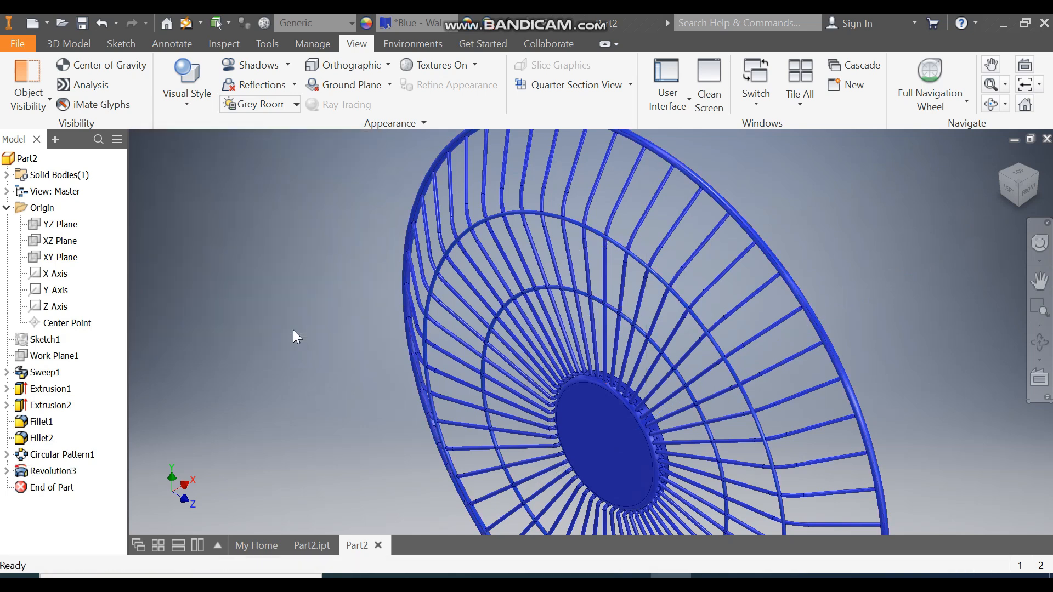
{"action": "scroll", "coordinate": [264, 314], "scroll_direction": "up", "scroll_amount": 3}
{"action": "middle_click_drag", "start_coordinate": [264, 297], "coordinate": [293, 270]}
{"action": "left_click", "coordinate": [72, 43]}
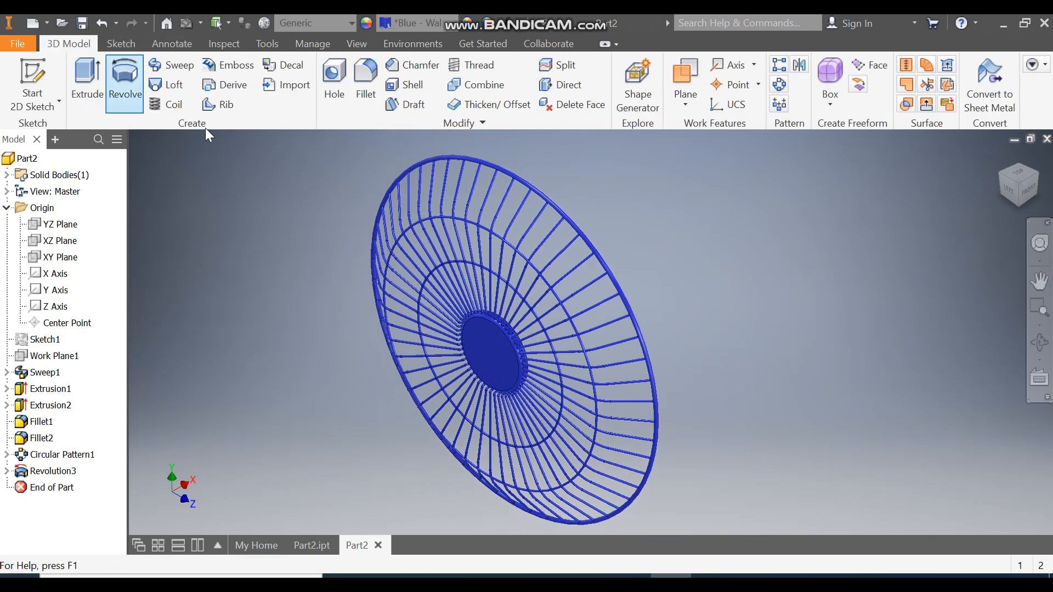